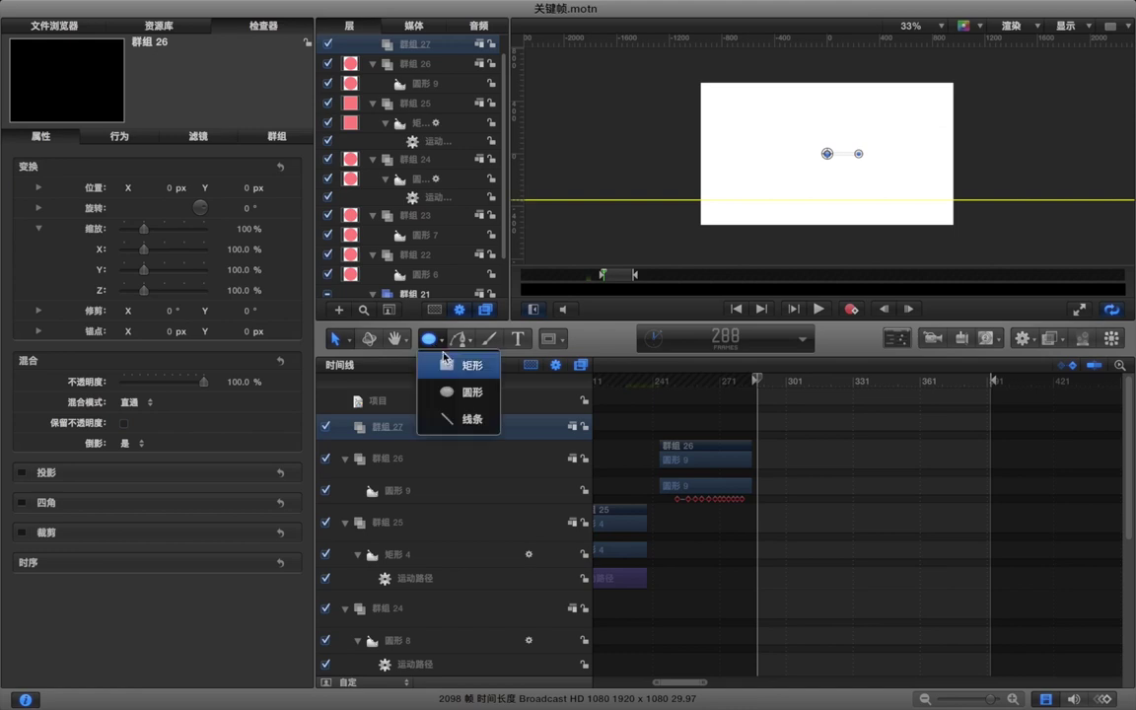
# - Draw a circle about 520 px in diameter in group 27 and fill it with the salmon-red pencil colour (橙红色)
pyautogui.click(464, 393)
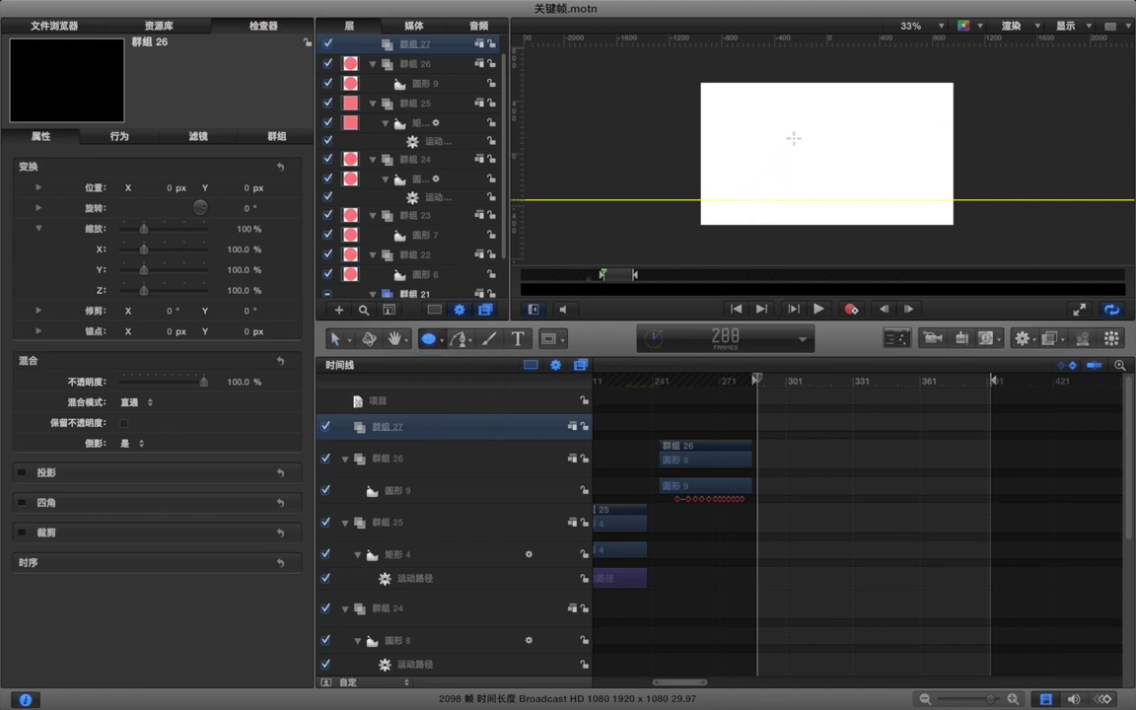
pyautogui.moveTo(864, 169)
pyautogui.mouseDown()
pyautogui.moveTo(885, 179)
pyautogui.moveTo(875, 180)
pyautogui.mouseUp()
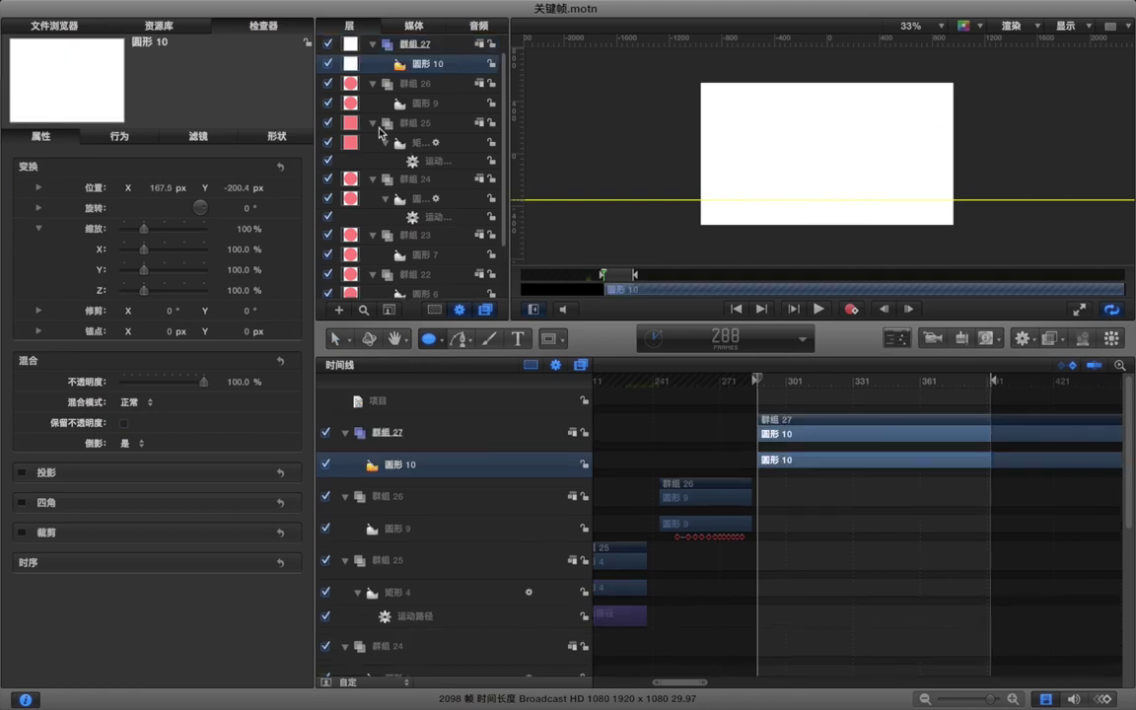
pyautogui.click(284, 139)
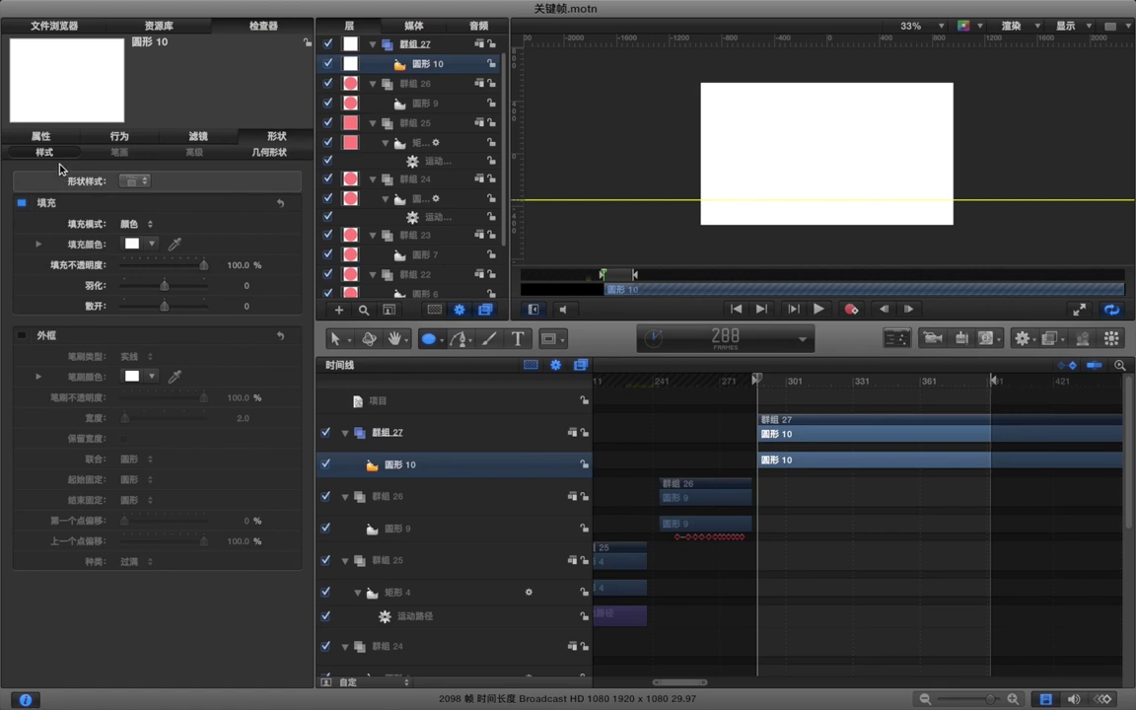
pyautogui.click(131, 243)
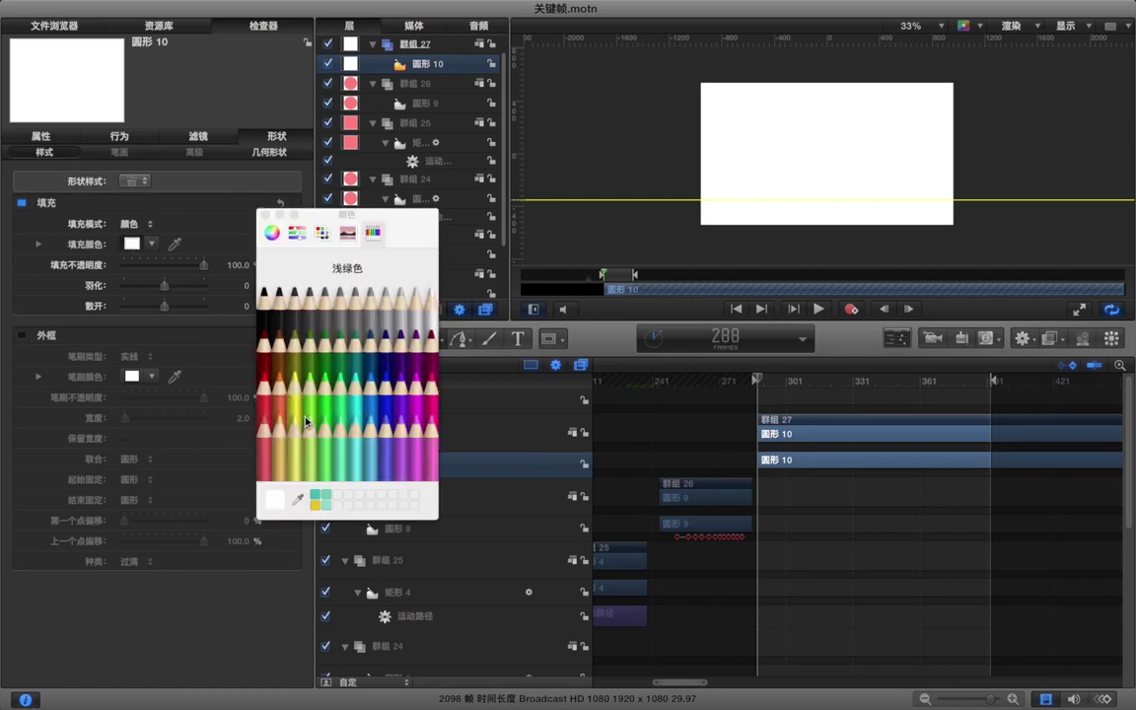
pyautogui.click(263, 449)
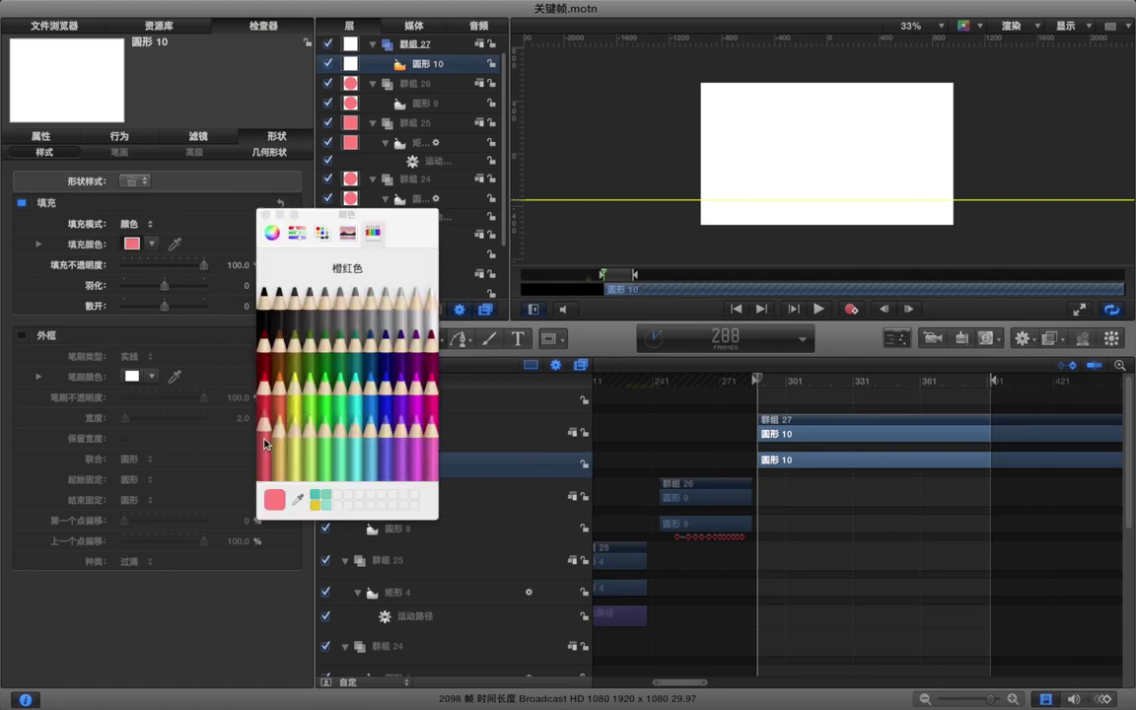
pyautogui.click(261, 212)
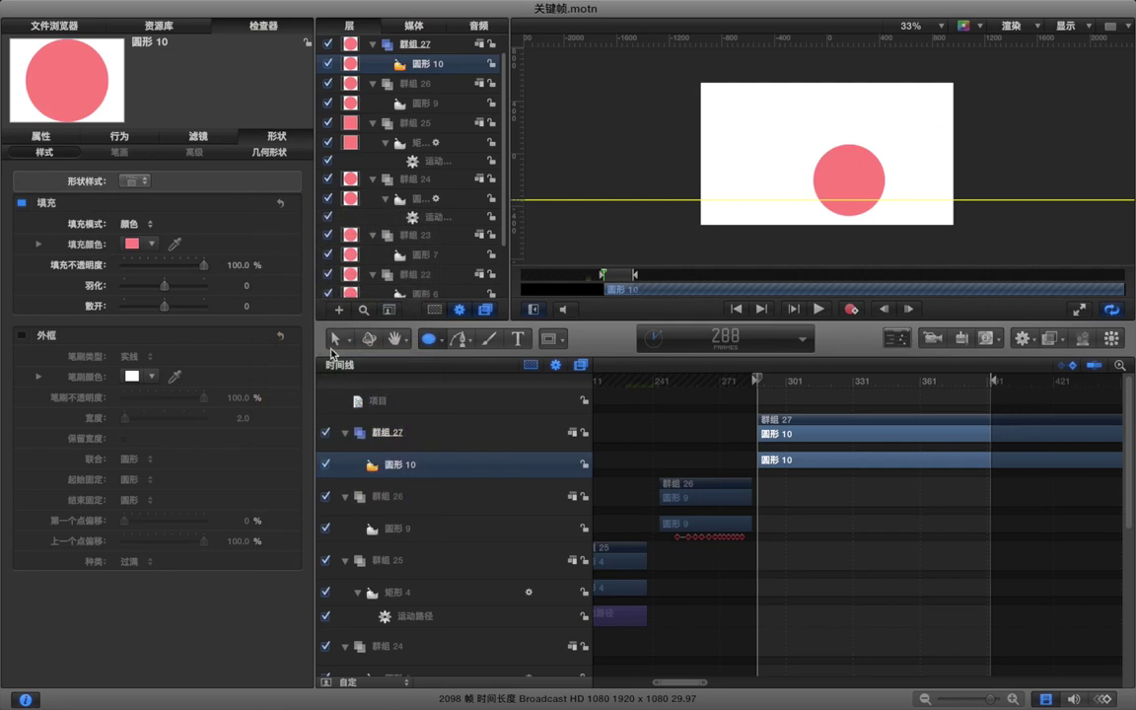
# - Centre the circle on the canvas and shift its anchor point horizontally to the circle's left edge
pyautogui.click(336, 338)
pyautogui.press('super+z')
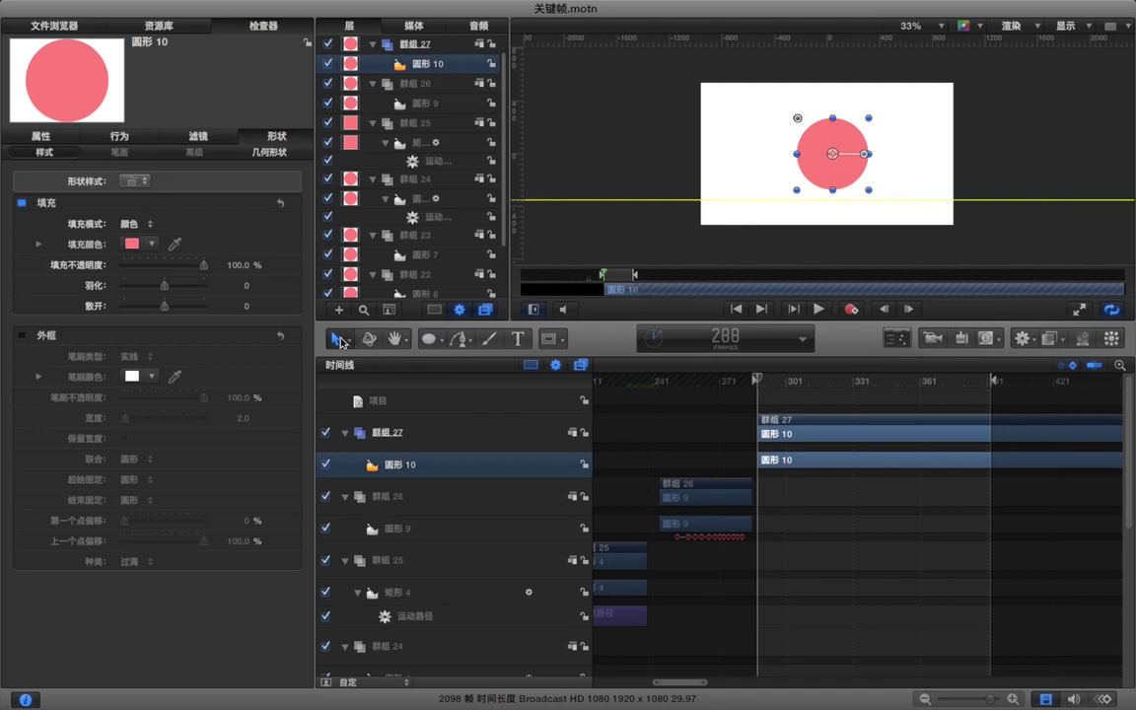
pyautogui.click(344, 341)
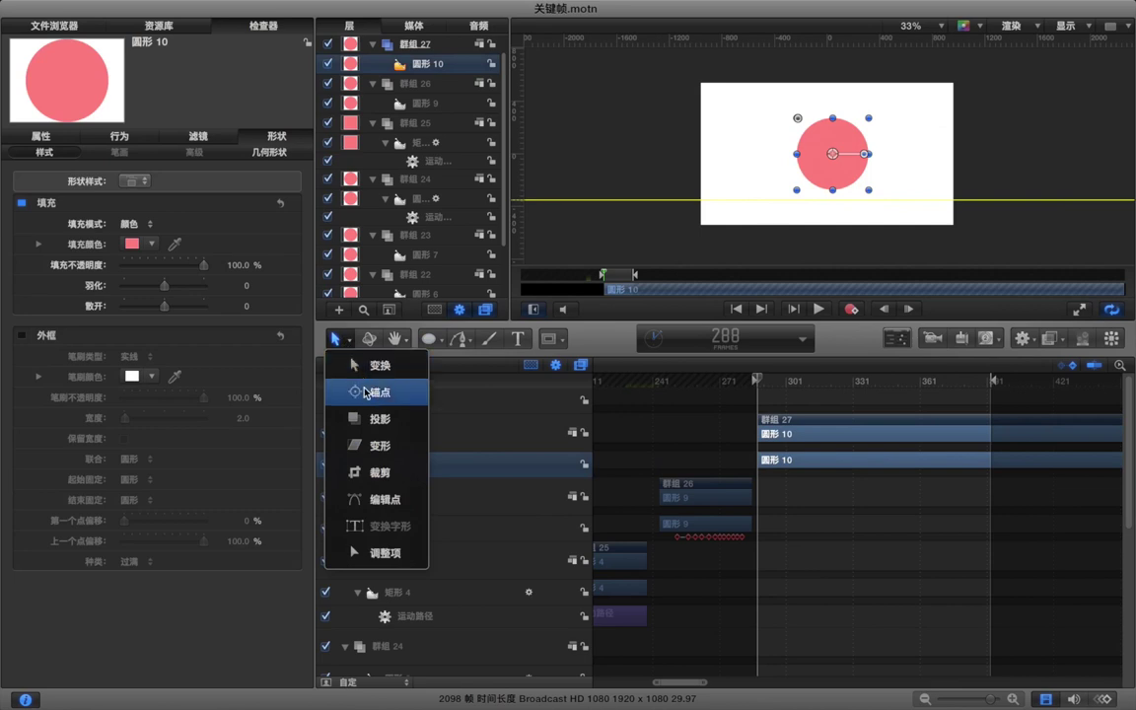
pyautogui.click(367, 393)
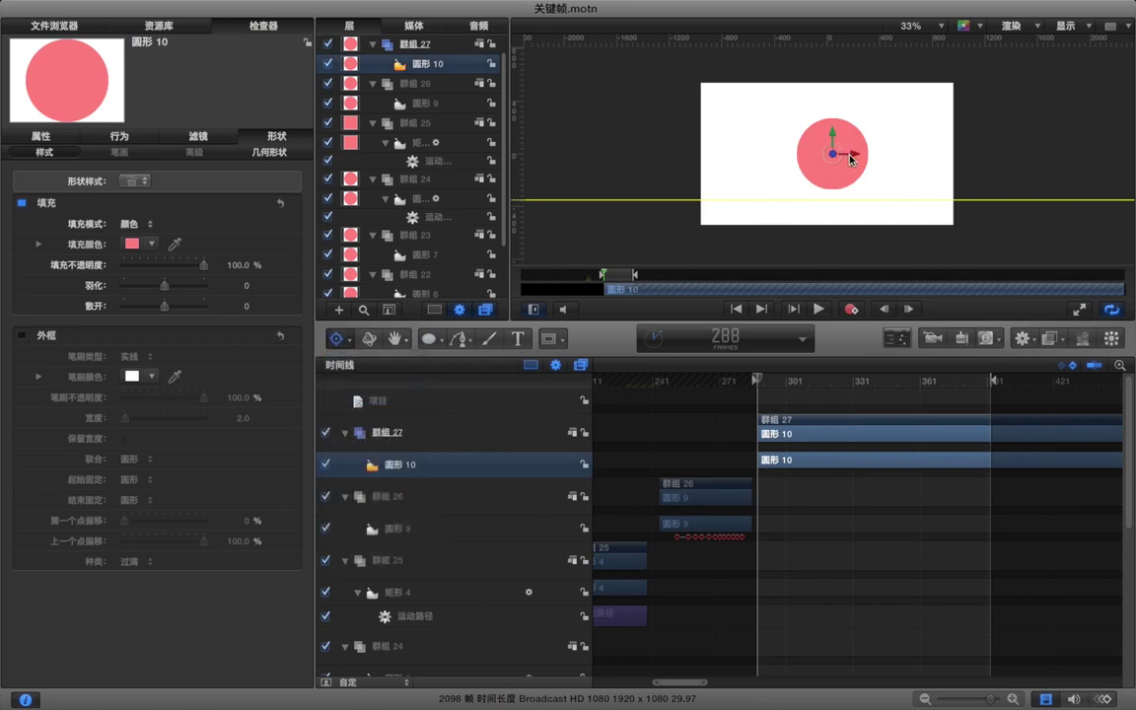
pyautogui.moveTo(855, 158); pyautogui.dragTo(820, 157)
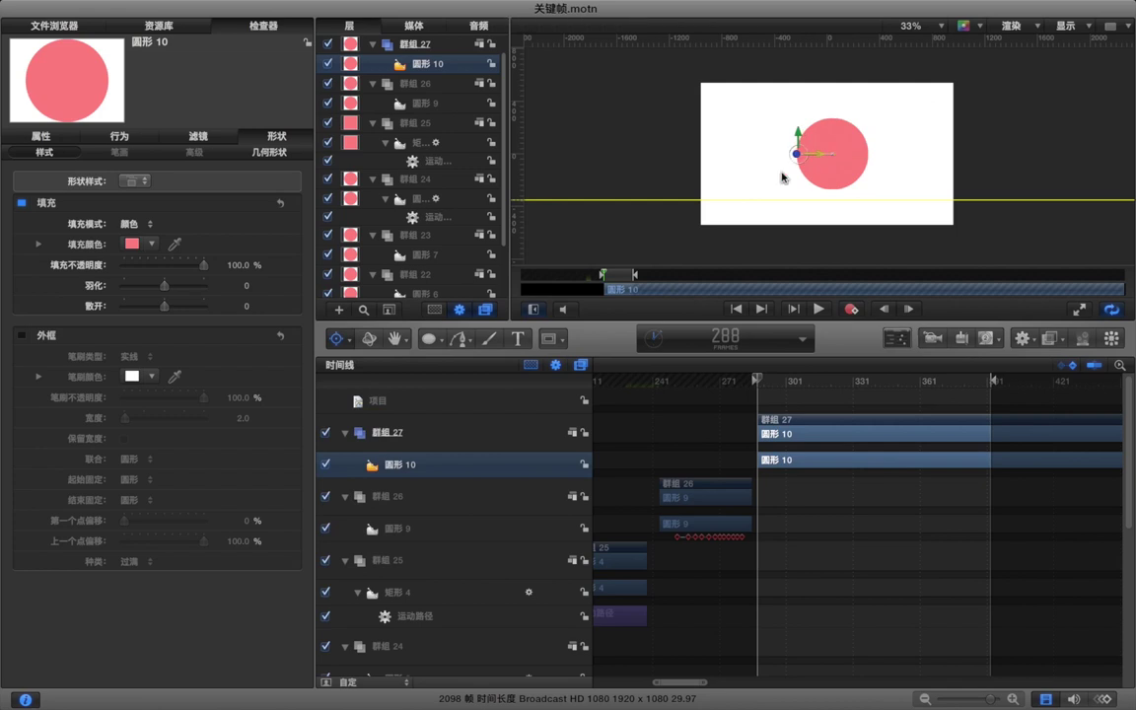
pyautogui.moveTo(350, 340); pyautogui.dragTo(367, 363)
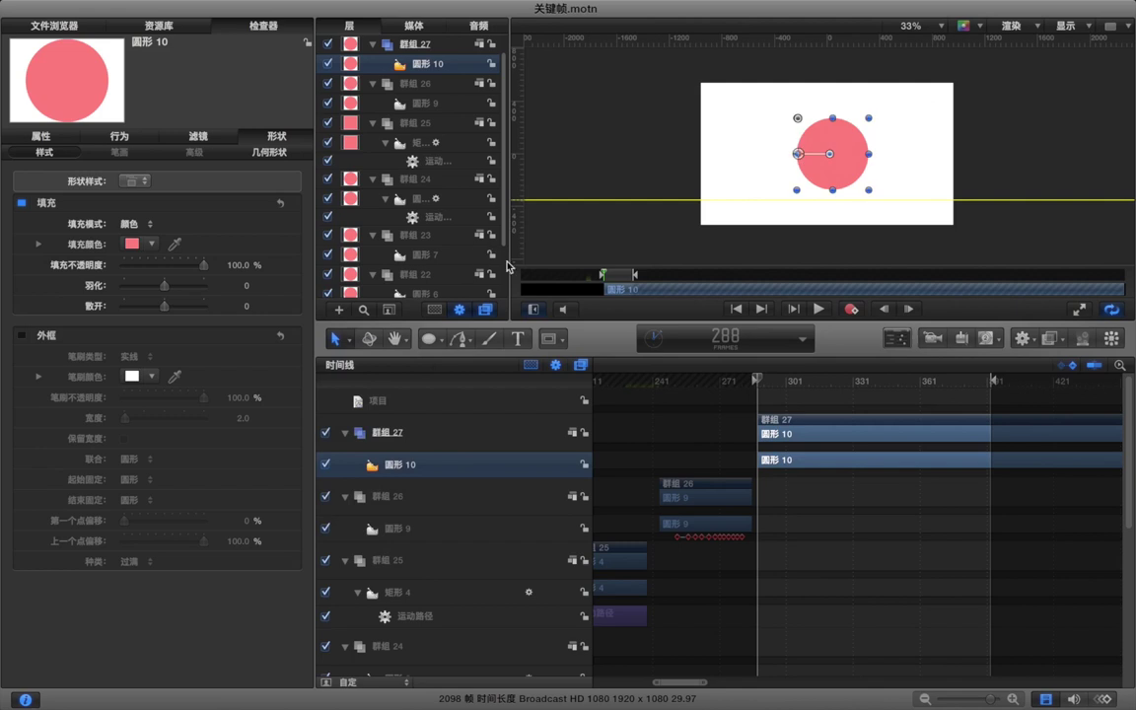
# - At frame 290, set a keyframe for the circle's X scale at 100%
pyautogui.press('Right')
pyautogui.press('Right')
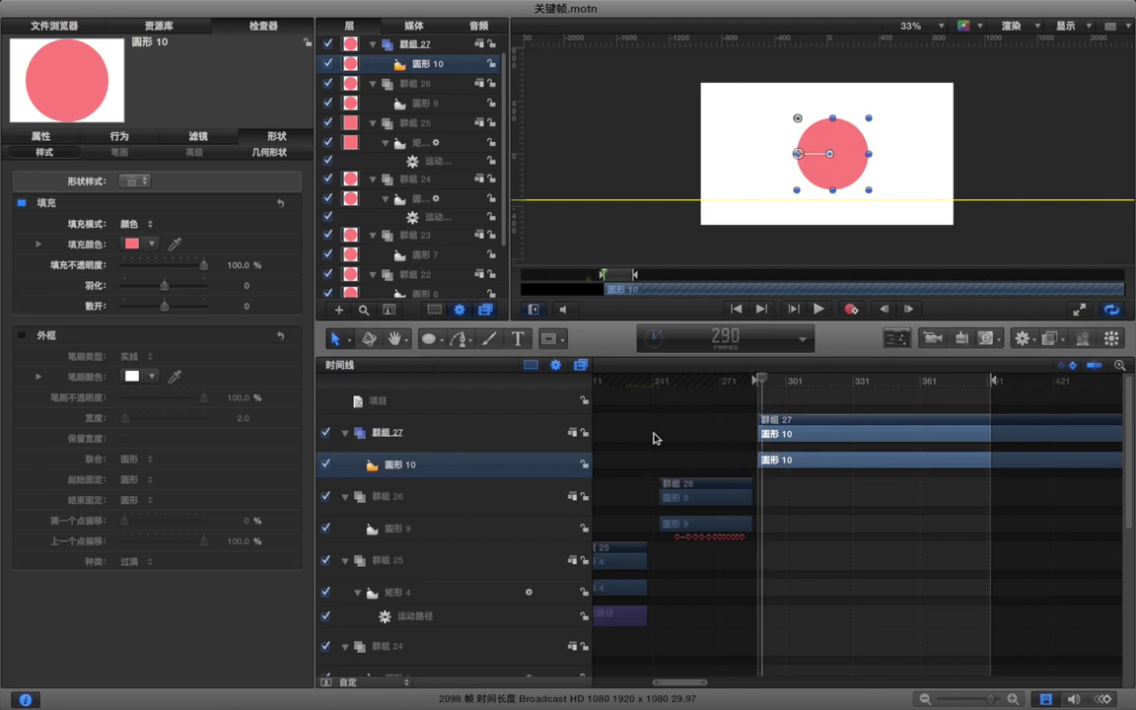
pyautogui.click(49, 134)
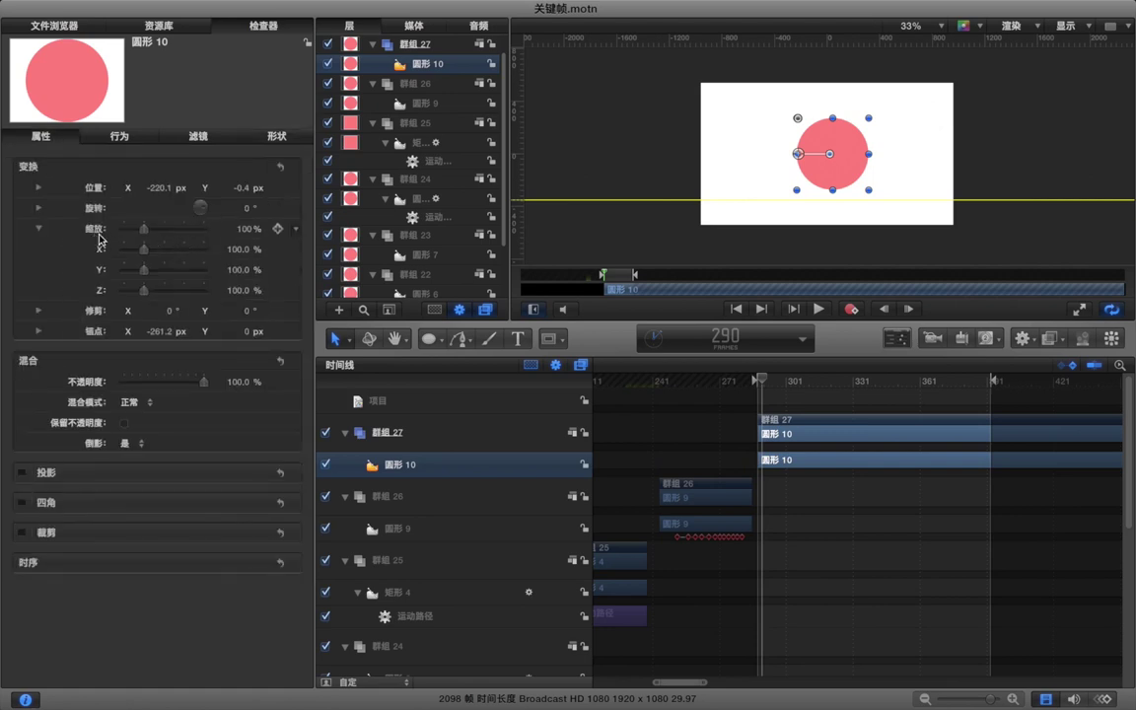
pyautogui.moveTo(246, 258)
pyautogui.moveTo(240, 255)
pyautogui.mouseDown()
pyautogui.moveTo(279, 255)
pyautogui.moveTo(198, 245)
pyautogui.moveTo(241, 253)
pyautogui.mouseUp()
pyautogui.click(240, 250)
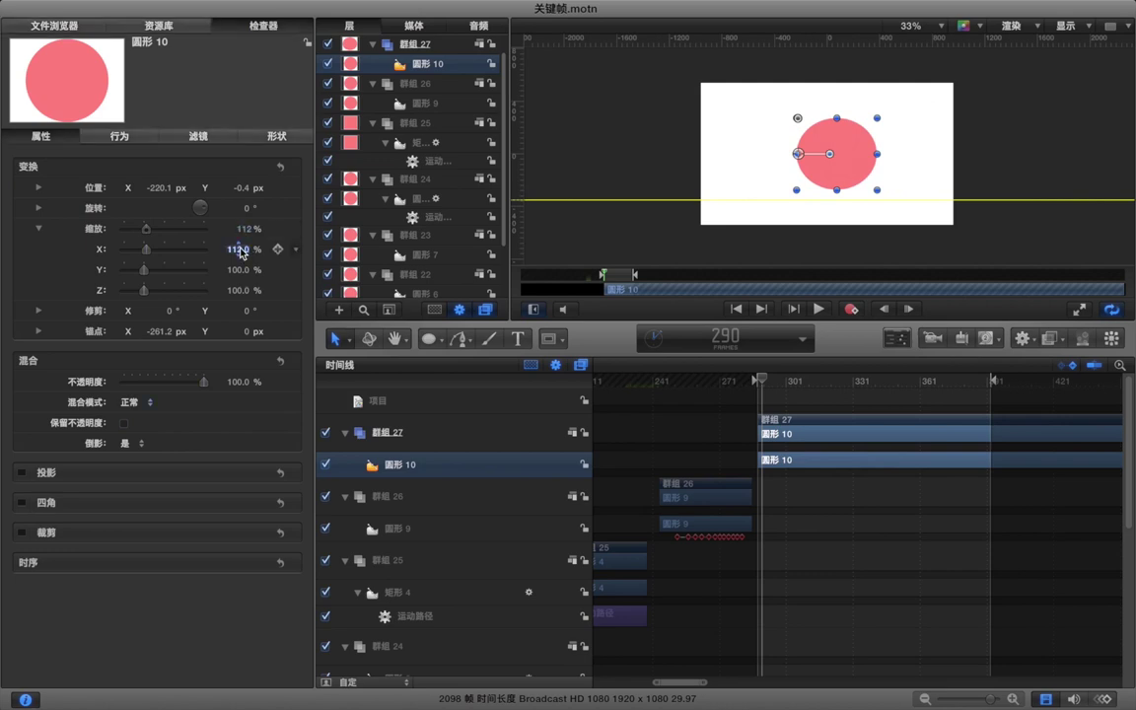
pyautogui.write('100')
pyautogui.press('Return')
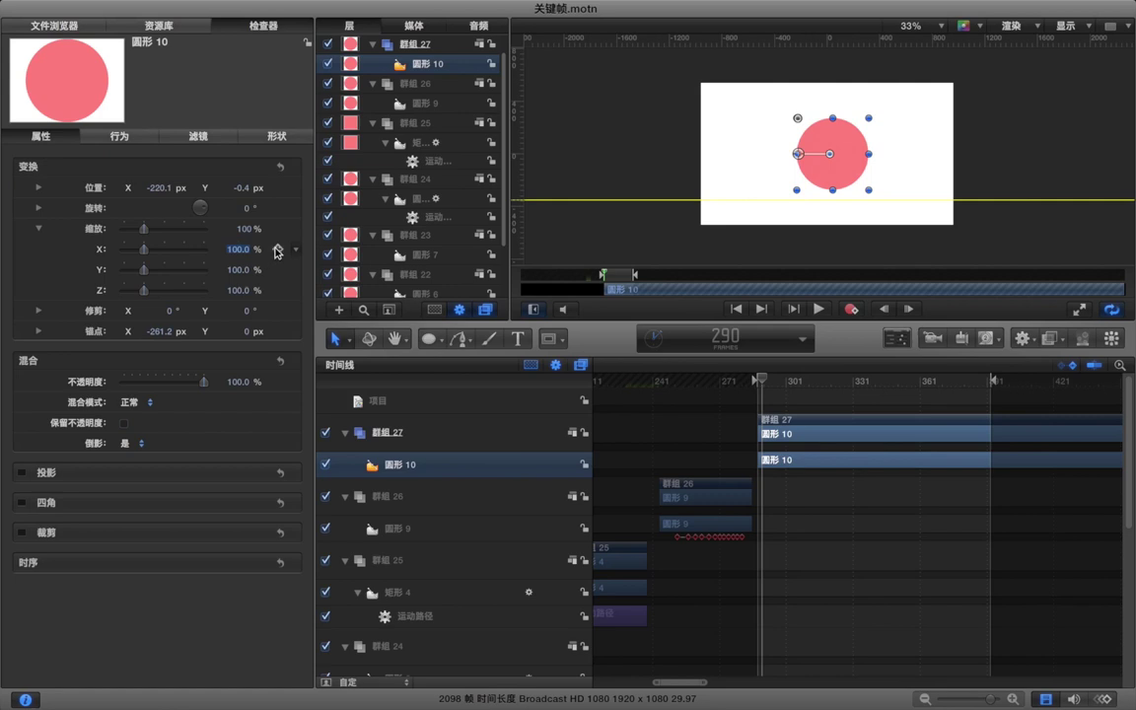
pyautogui.moveTo(300, 272)
# - At frame 298, stretch the circle horizontally with an X scale keyframe of about 160%
pyautogui.moveTo(990, 700); pyautogui.dragTo(999, 700)
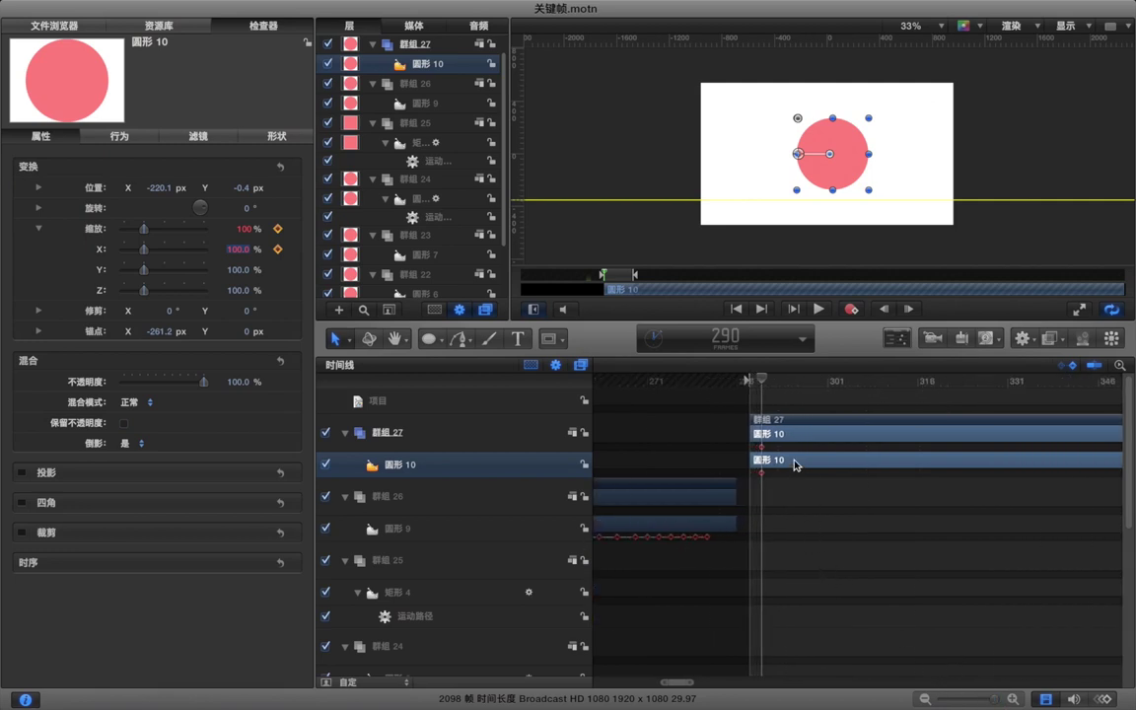
pyautogui.press('Right')
pyautogui.press('Right')
pyautogui.press('Right')
pyautogui.press('Right')
pyautogui.press('Right')
pyautogui.press('Right')
pyautogui.press('Right')
pyautogui.press('Right')
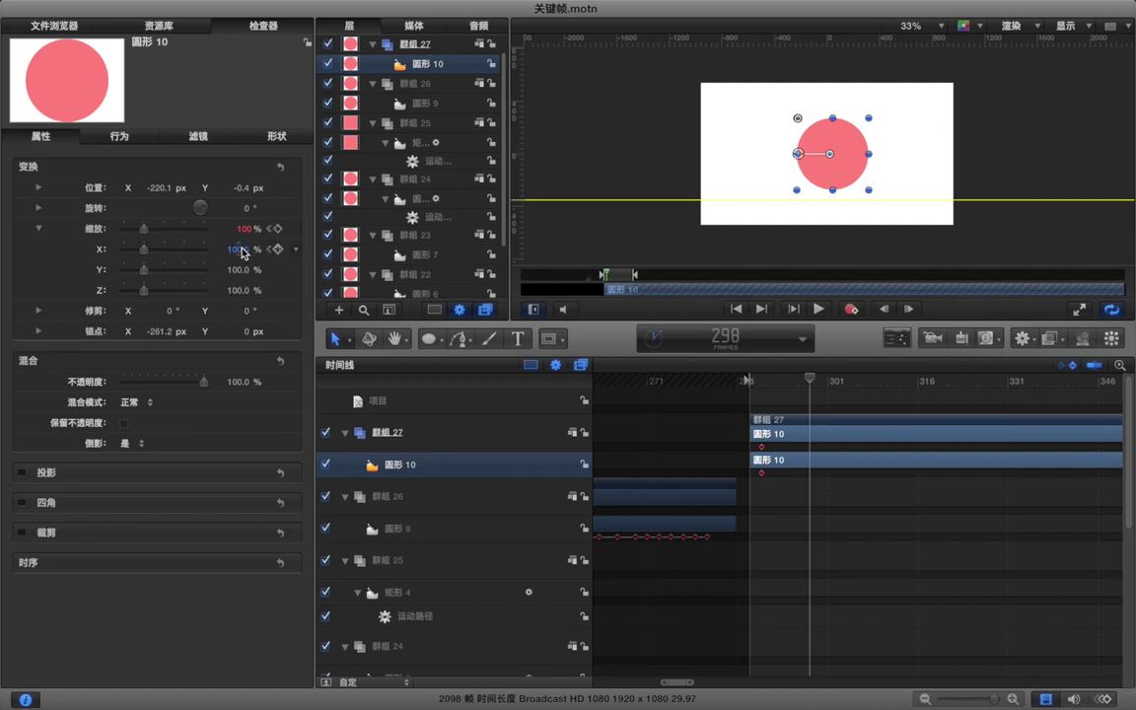
pyautogui.moveTo(239, 249); pyautogui.dragTo(296, 250)
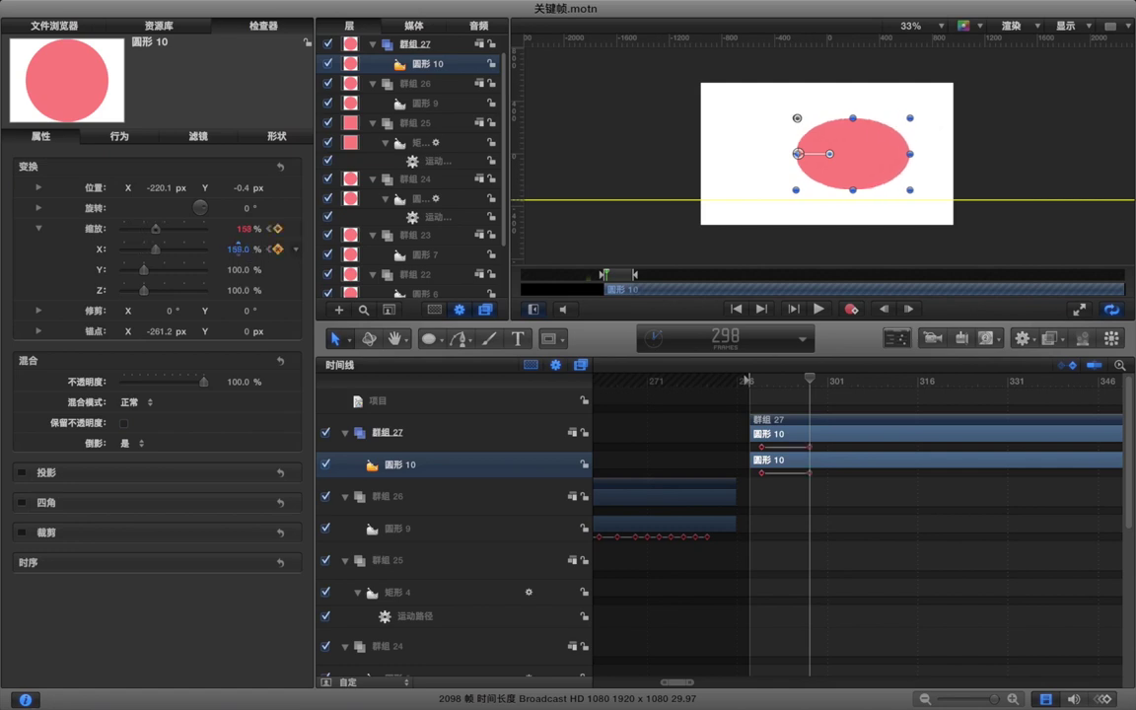
# - At frame 302, squash the circle horizontally with an X scale keyframe of about 85%
pyautogui.press('Right')
pyautogui.press('Right')
pyautogui.press('Right')
pyautogui.press('Right')
pyautogui.press('Right')
pyautogui.press('Left')
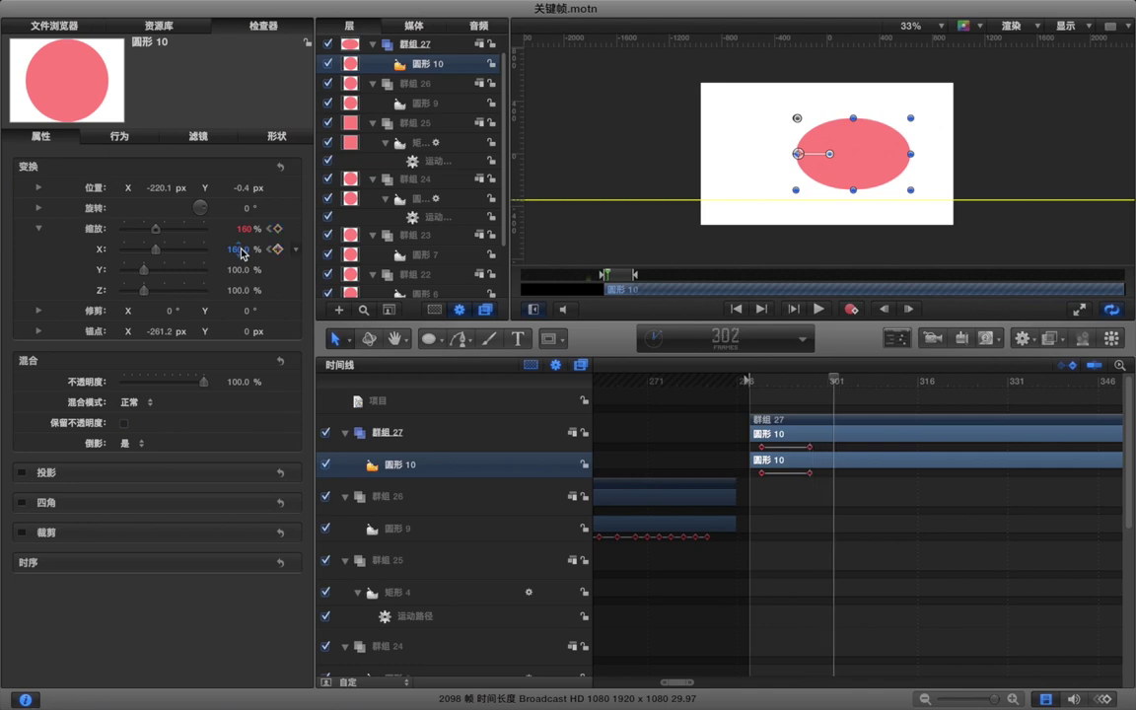
pyautogui.moveTo(242, 254); pyautogui.dragTo(168, 254)
# - Continue the bounce with X scale keyframes of about 107% at frame 305 and a value below 100% at frame 307
pyautogui.press('Right')
pyautogui.press('Right')
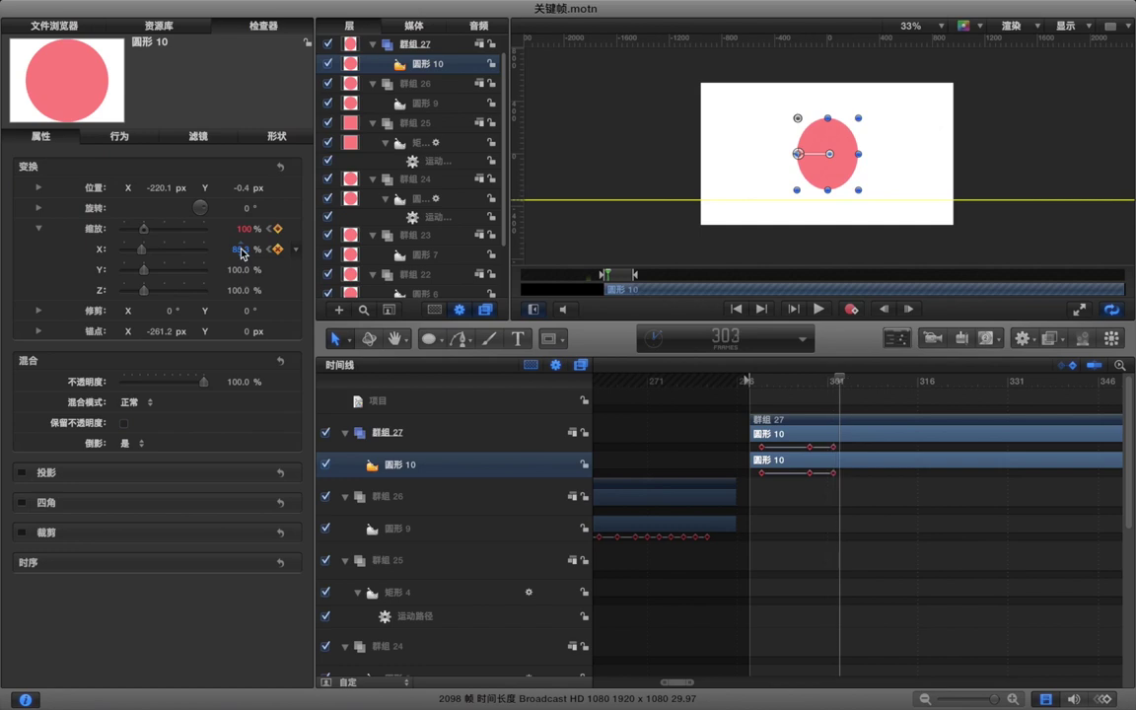
pyautogui.press('Right')
pyautogui.moveTo(241, 254); pyautogui.dragTo(261, 253)
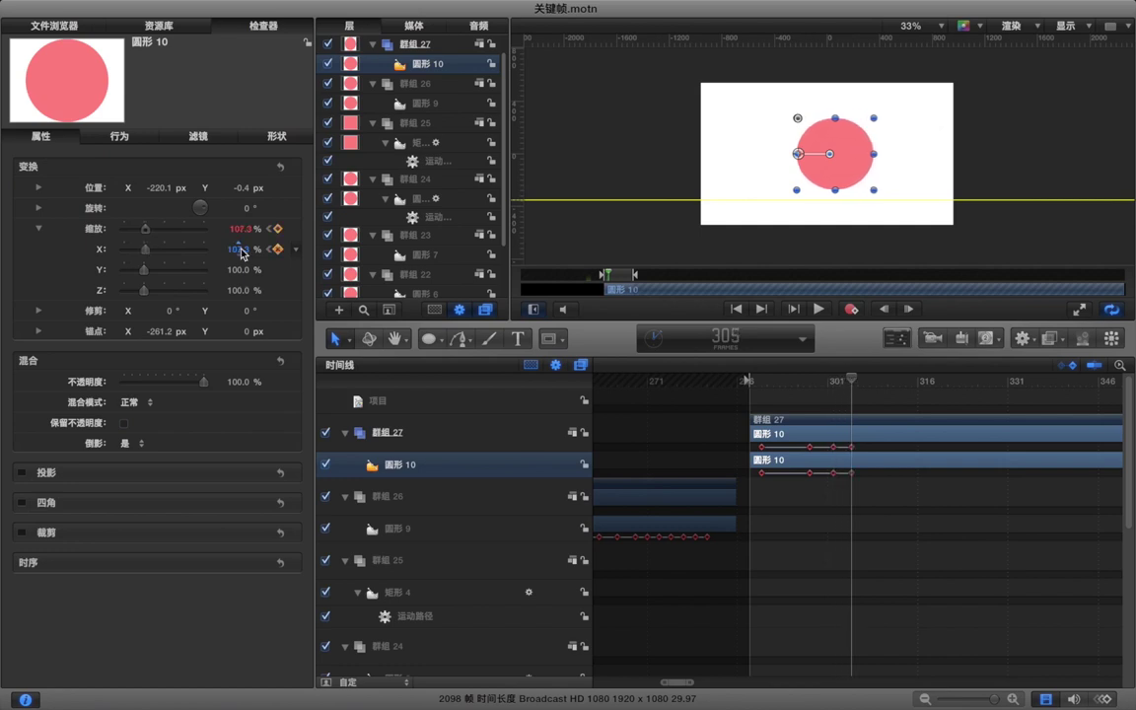
pyautogui.press('Right')
pyautogui.press('Right')
pyautogui.moveTo(242, 254)
pyautogui.mouseDown()
pyautogui.moveTo(219, 253)
pyautogui.moveTo(255, 254)
pyautogui.moveTo(234, 254)
pyautogui.mouseUp()
# - Add diminishing X scale keyframes at frames 309, 311 and 313, using 89.86% at frame 311 and about 102.6% at frame 313
pyautogui.press('Right')
pyautogui.press('Right')
pyautogui.press('Right')
pyautogui.press('Right')
pyautogui.press('Right')
pyautogui.press('Right')
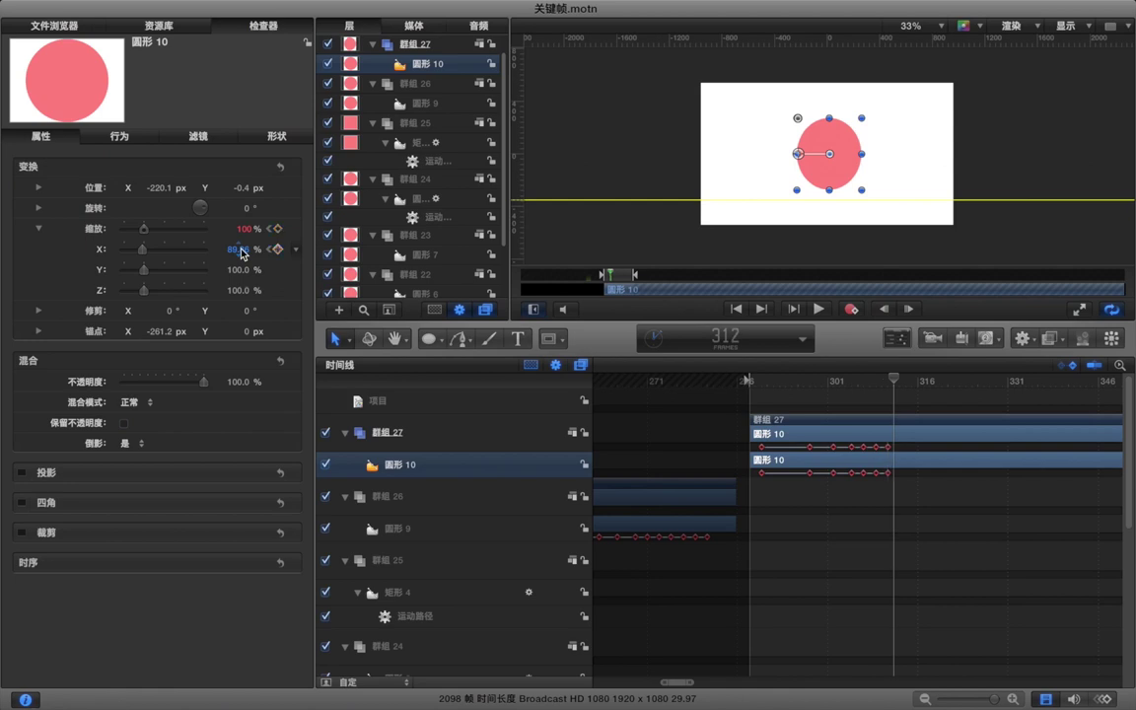
pyautogui.moveTo(242, 254); pyautogui.dragTo(243, 248)
# - At frame 315, set the final X scale keyframe to 100%
pyautogui.press('Right')
pyautogui.press('Right')
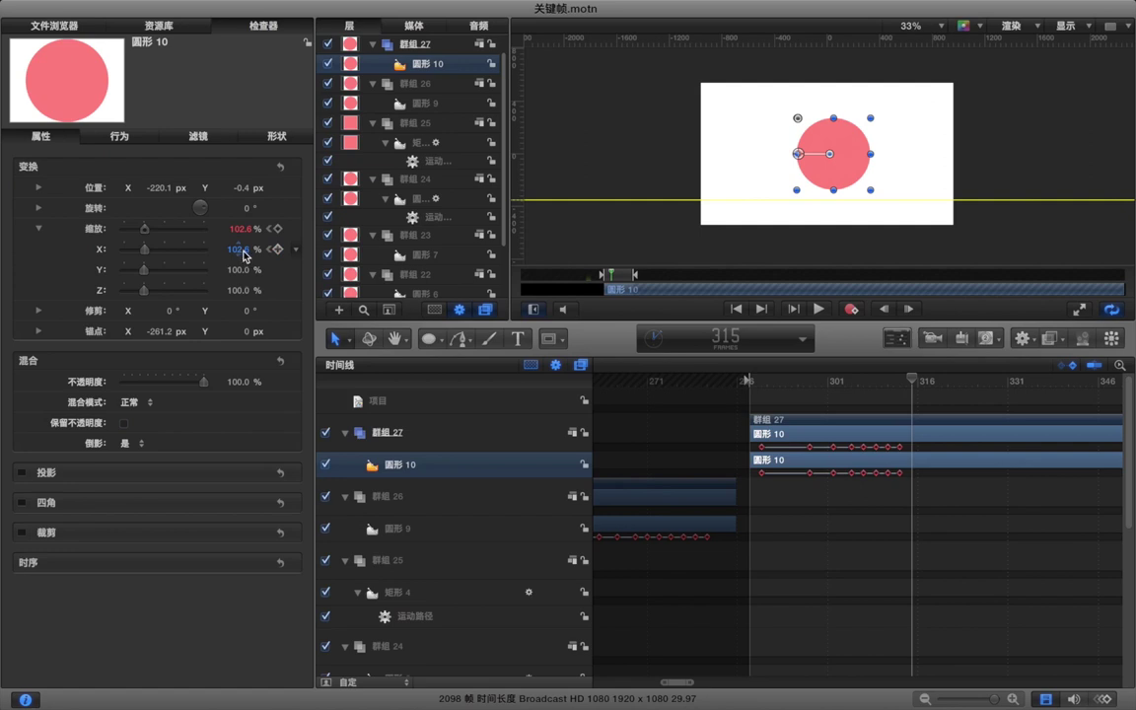
pyautogui.moveTo(243, 253); pyautogui.dragTo(241, 253)
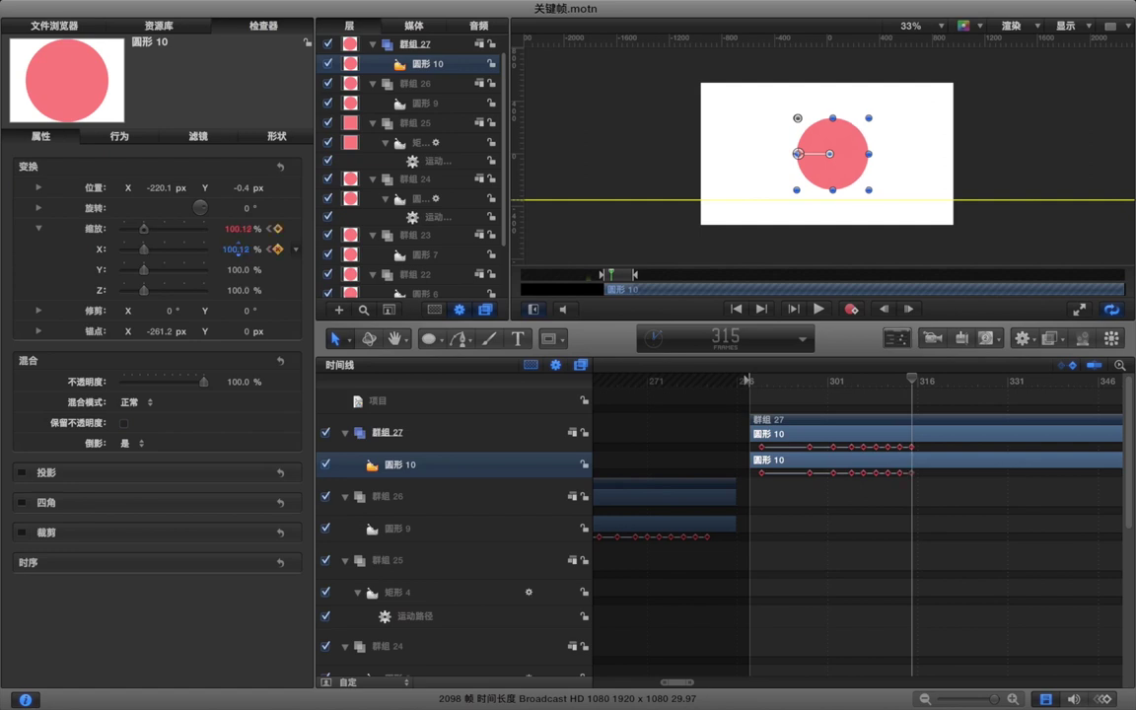
pyautogui.click(240, 253)
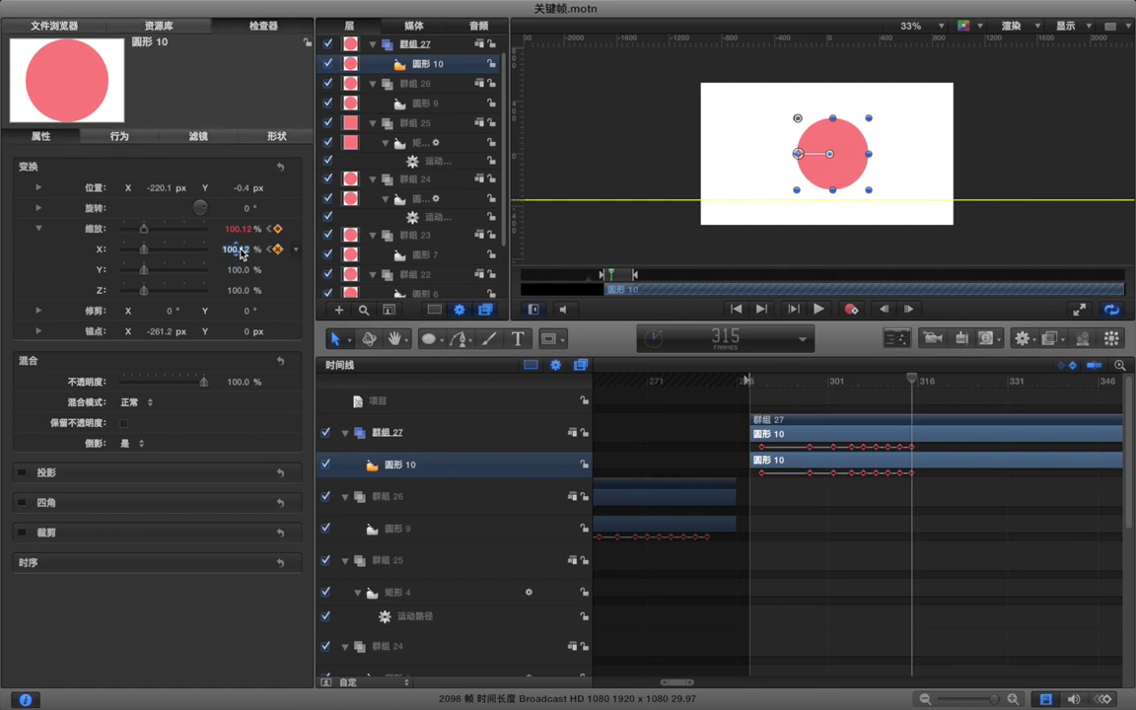
pyautogui.write('10')
pyautogui.press('Return')
# - Deselect the circle and play the stretch animation from its start to check the bounce
pyautogui.click(856, 496)
pyautogui.click(795, 408)
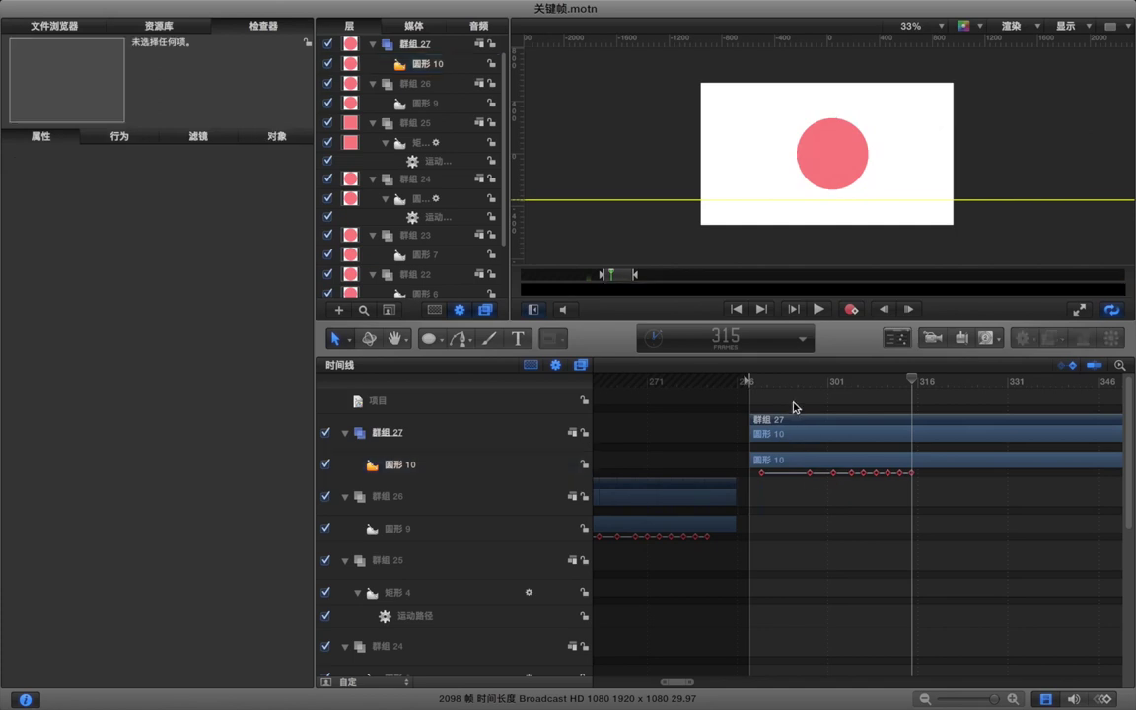
pyautogui.press('space')
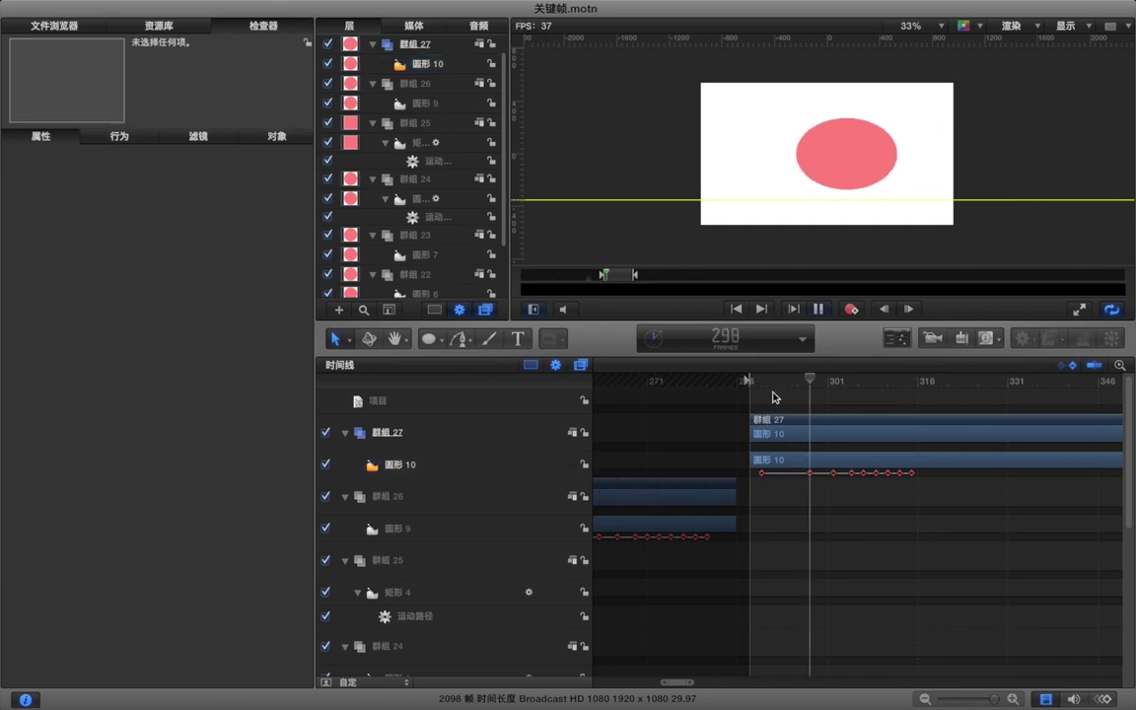
pyautogui.click(756, 383)
pyautogui.press('space')
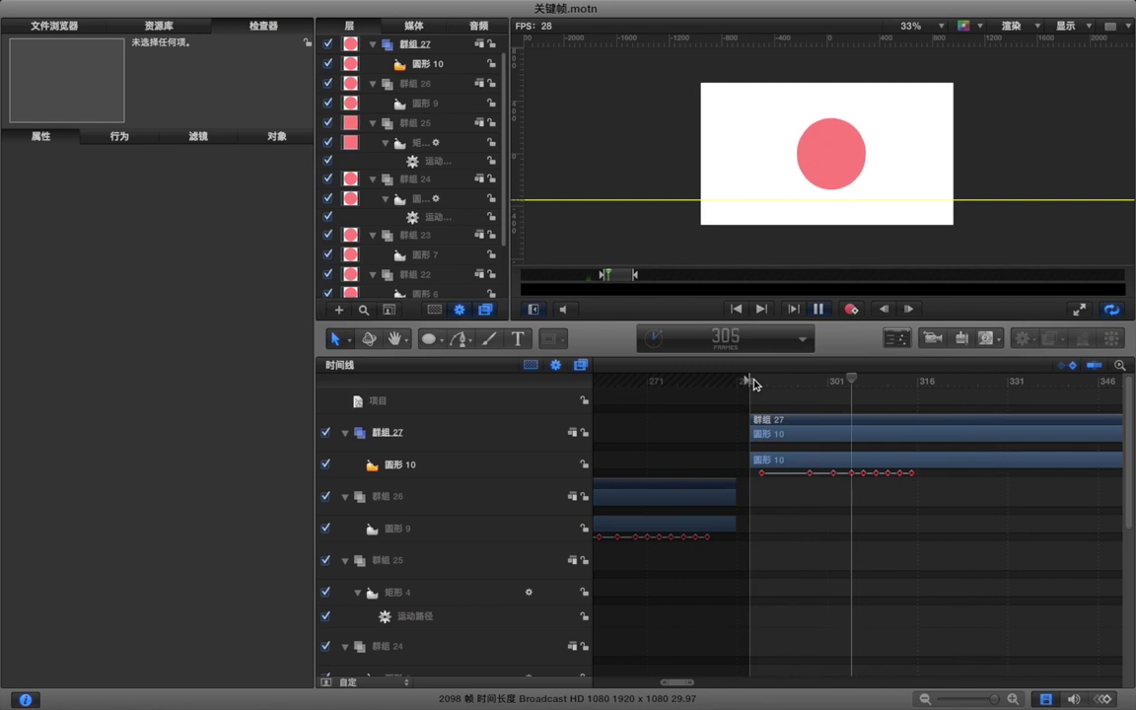
pyautogui.press('space')
# - Show the circle's X scale curve in the keyframe editor and apply easing to the keyframes from frame 298 onward
pyautogui.click(858, 461)
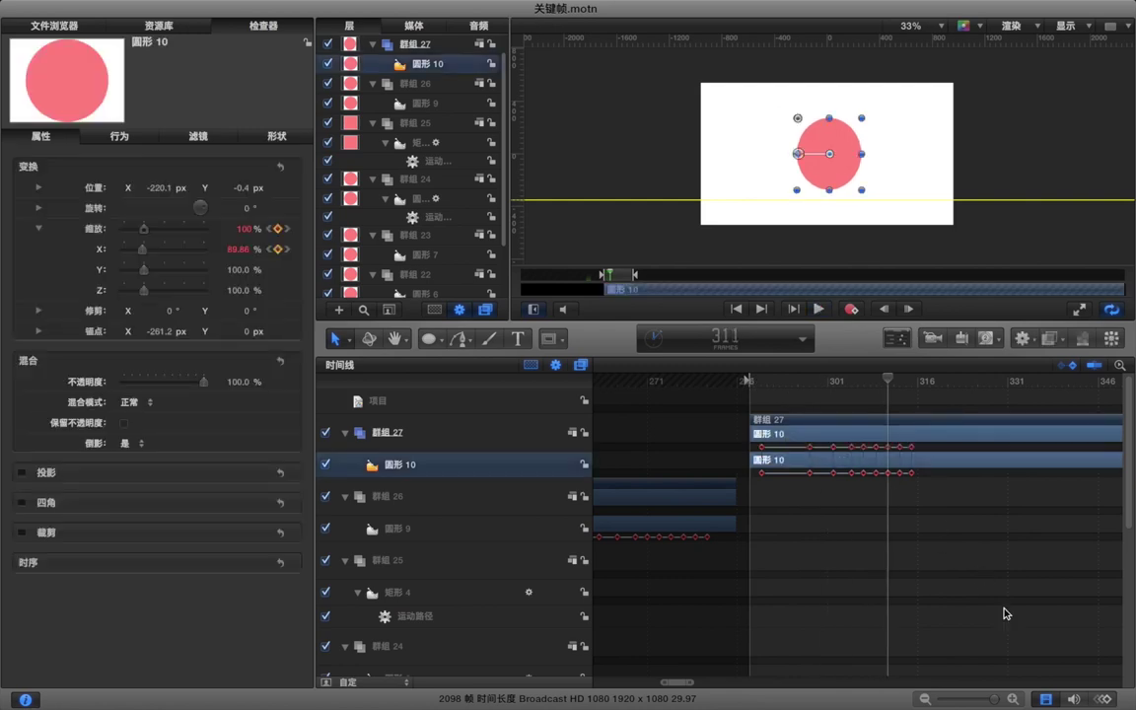
pyautogui.press('super+8')
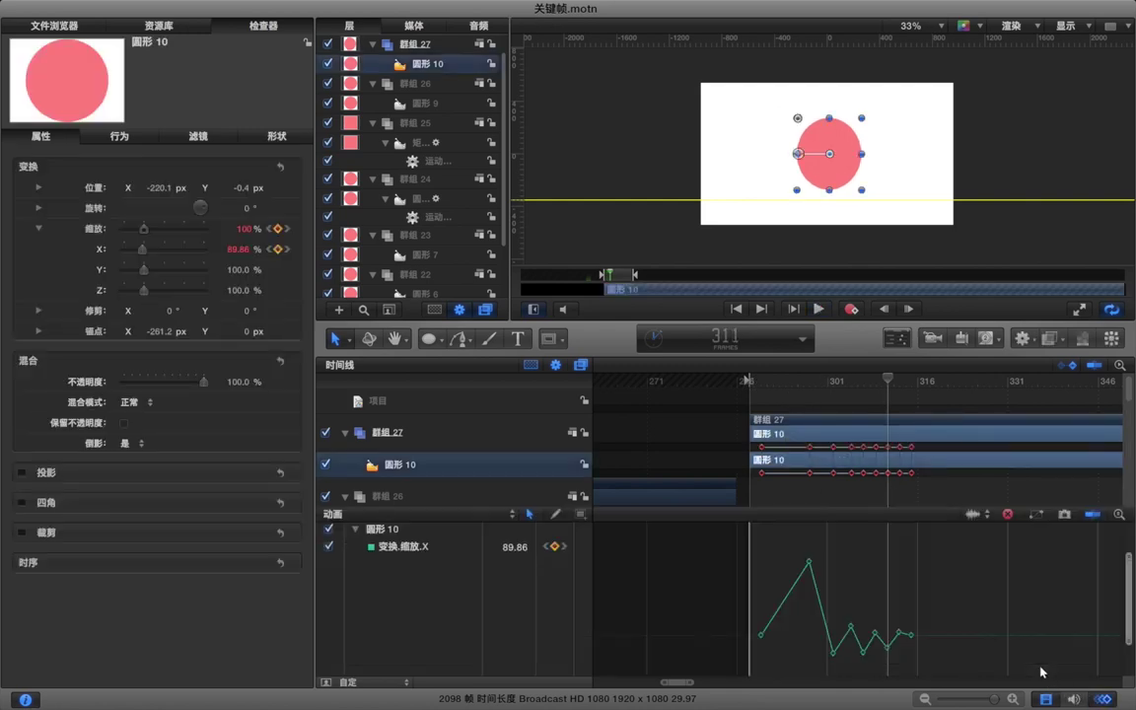
pyautogui.moveTo(929, 660); pyautogui.dragTo(810, 548)
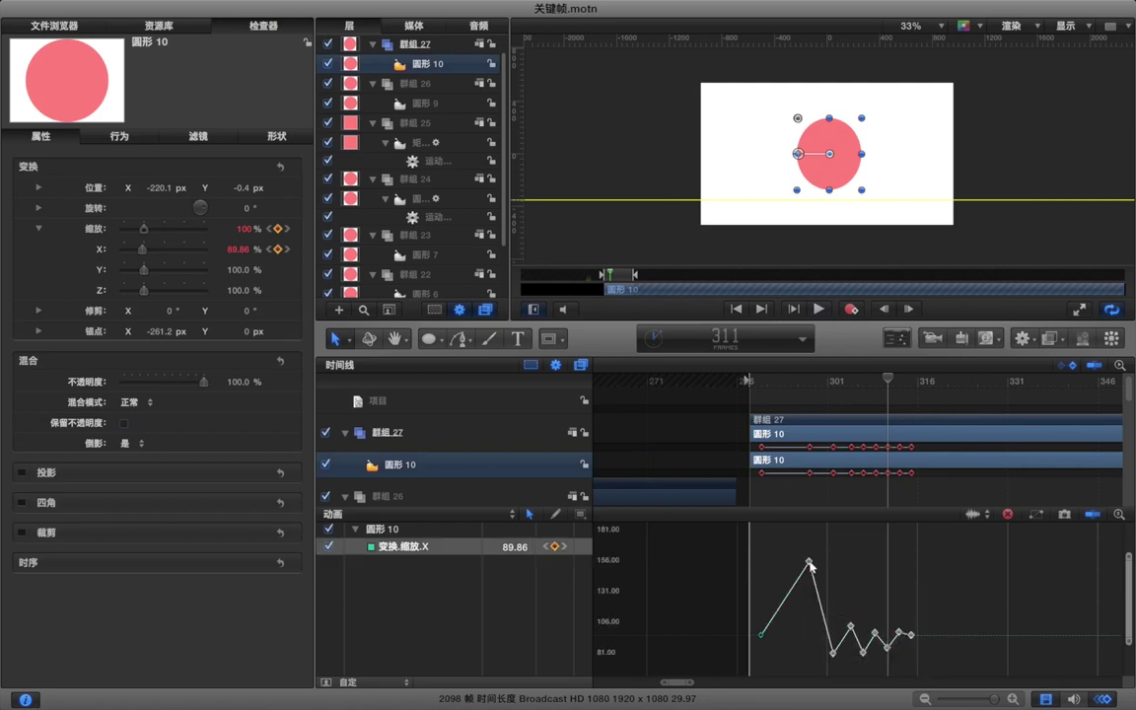
pyautogui.rightClick(810, 564)
pyautogui.click(858, 620)
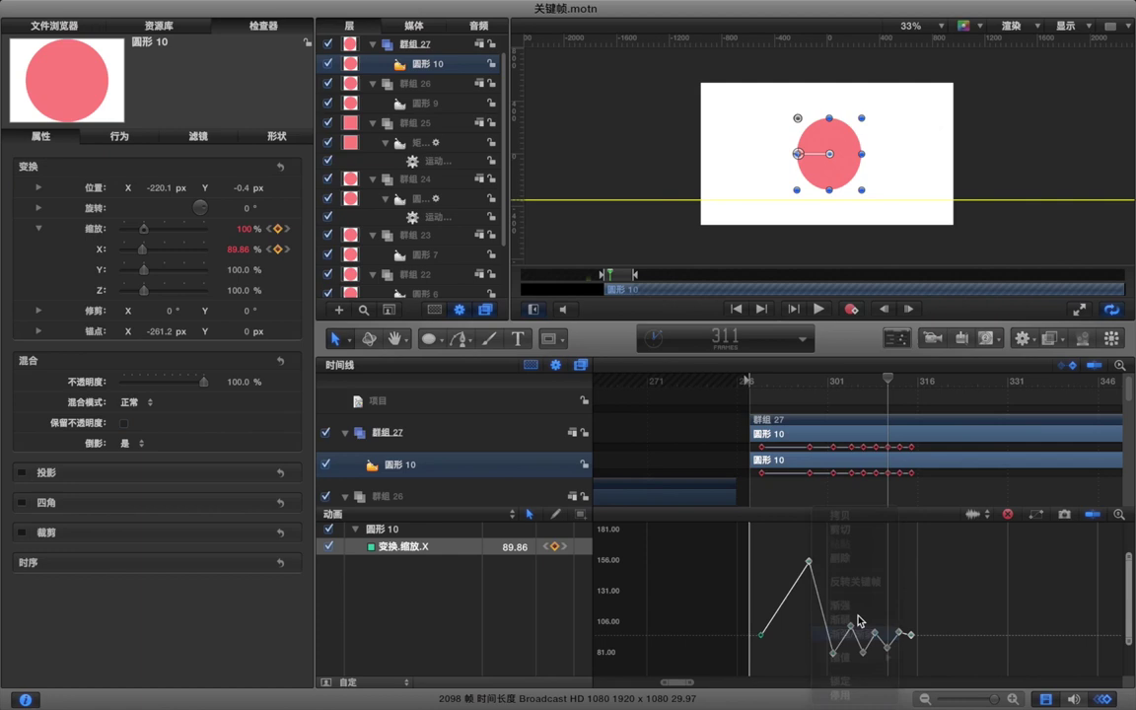
pyautogui.click(780, 521)
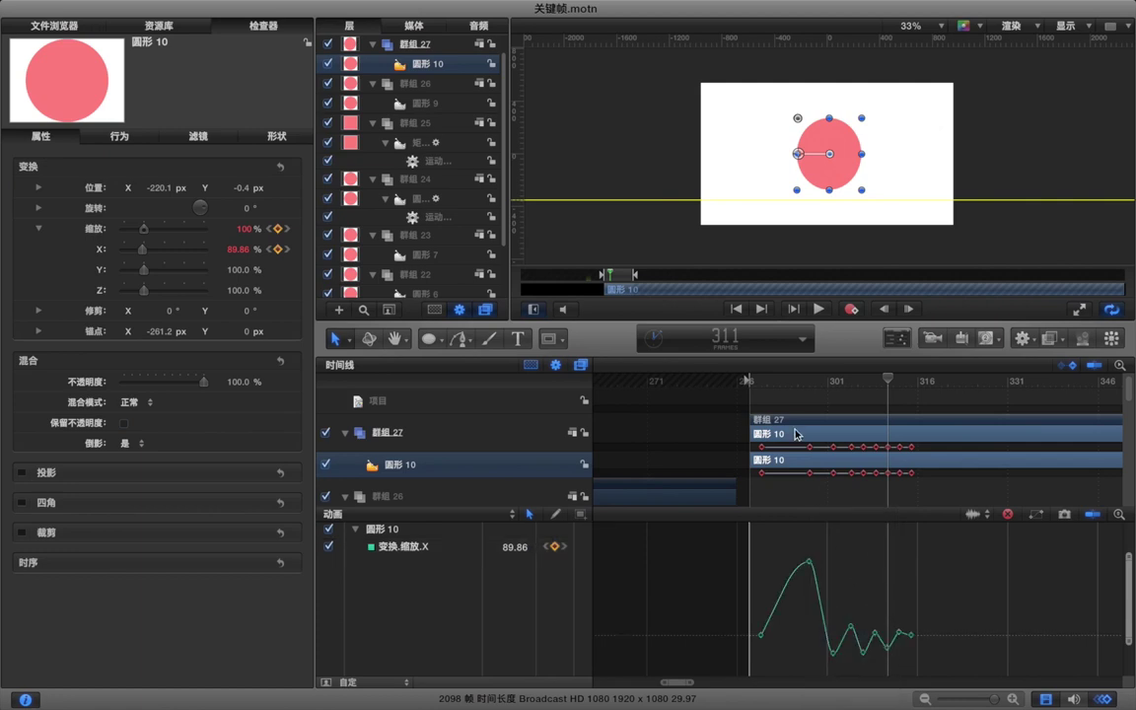
# - Replay the eased animation from around frame 290 with the circle deselected
pyautogui.click(762, 381)
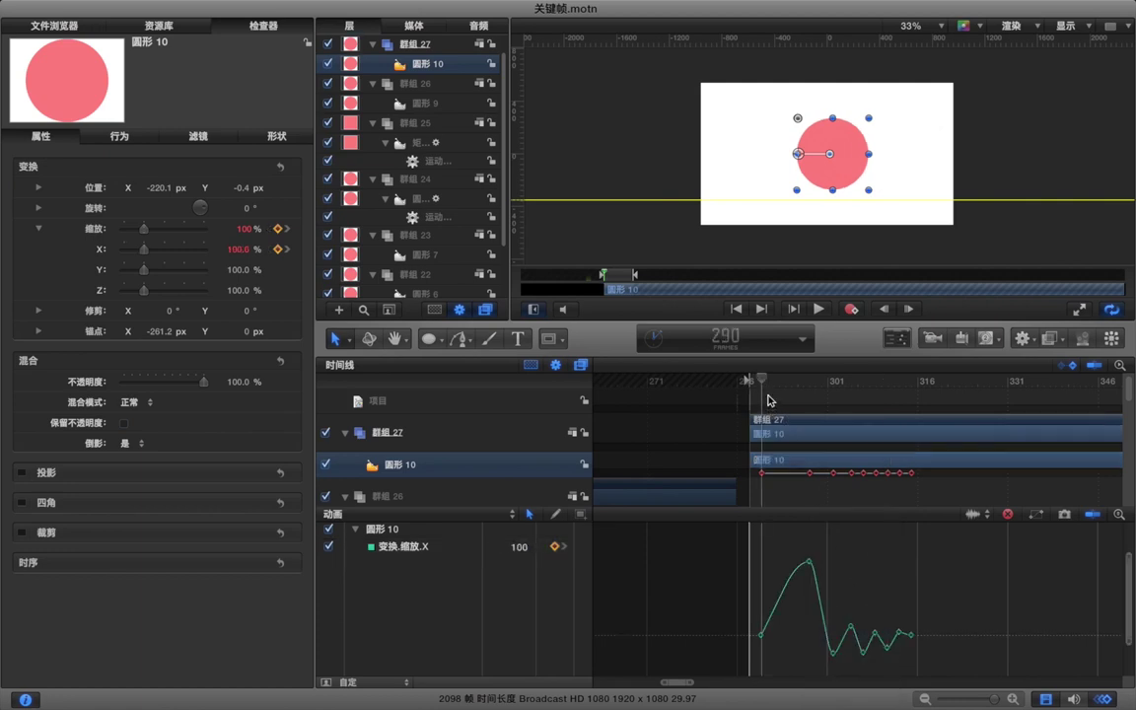
pyautogui.click(770, 400)
pyautogui.press('space')
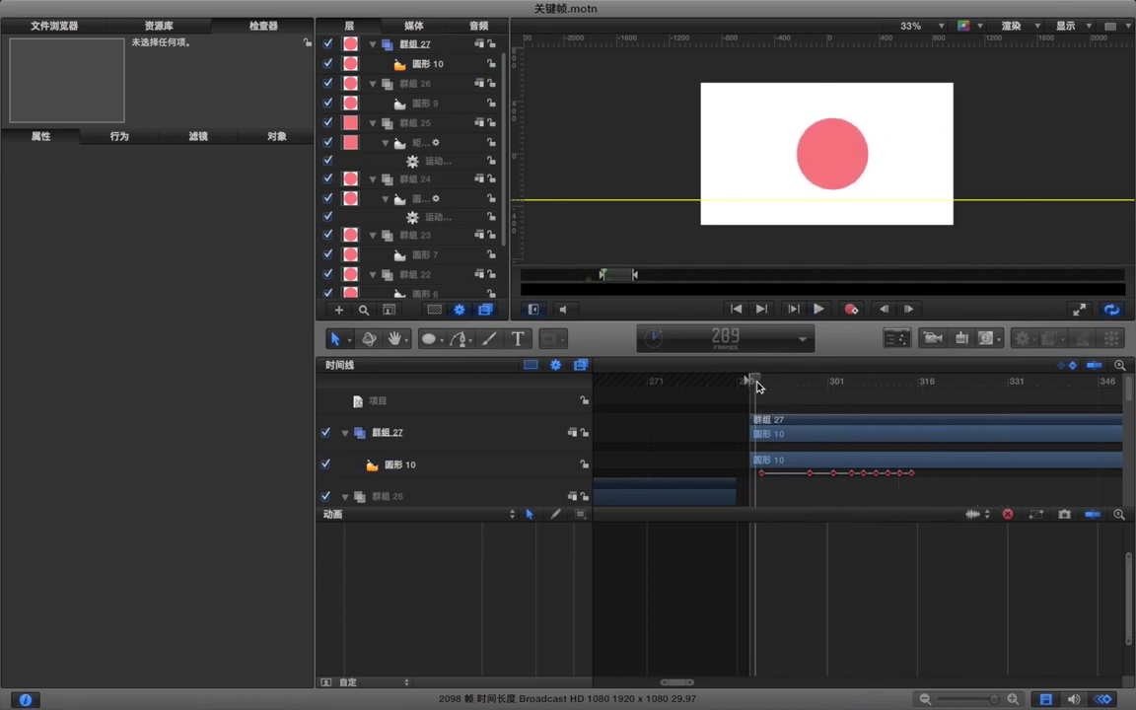
# - End the play range at frame 316 and preview the looping stretch animation in an enlarged canvas
pyautogui.press('space')
pyautogui.click(752, 385)
pyautogui.press('space')
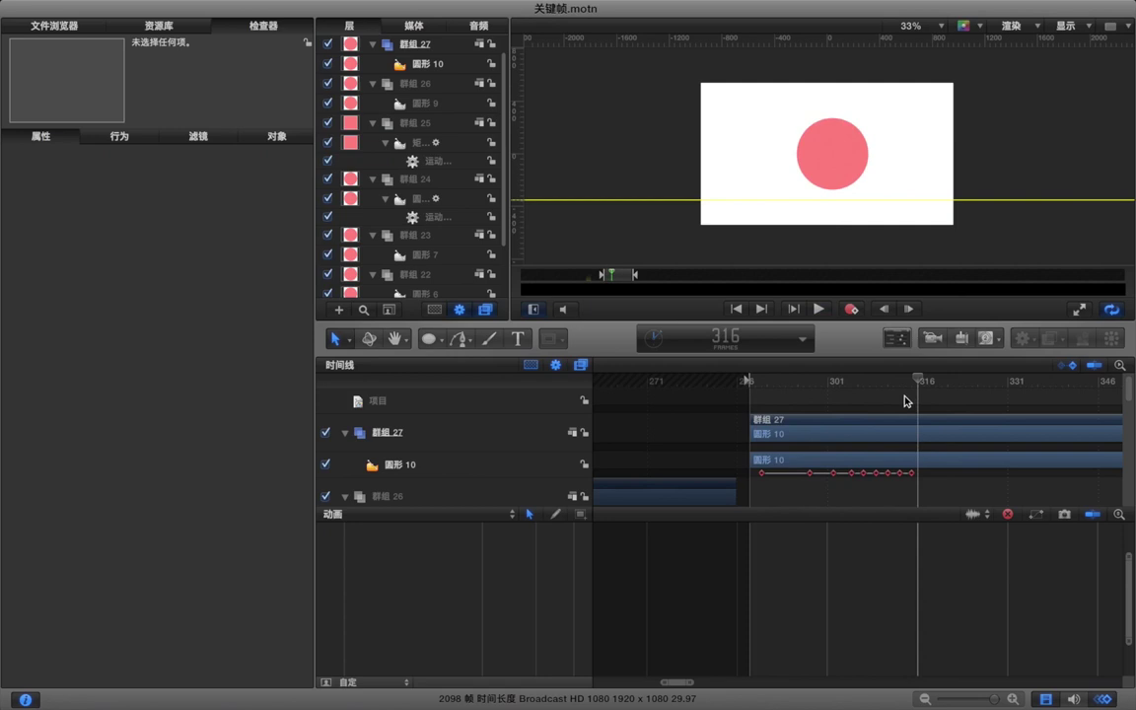
pyautogui.press('alt+super+o')
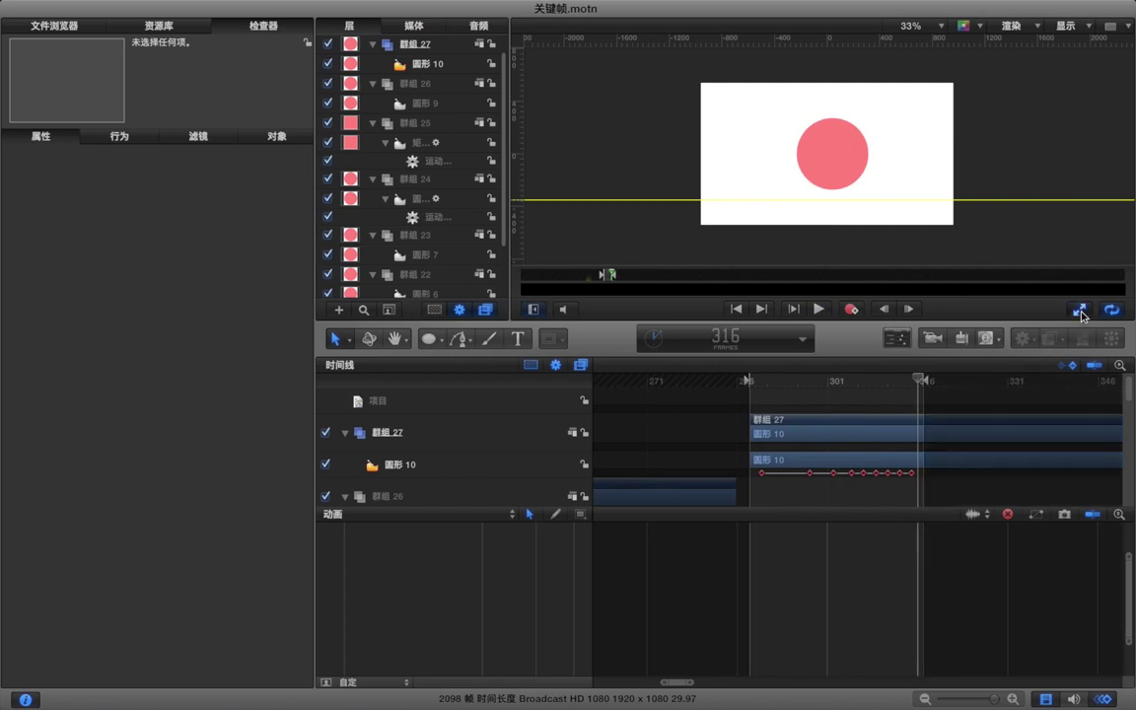
pyautogui.press('F8')
pyautogui.press('space')
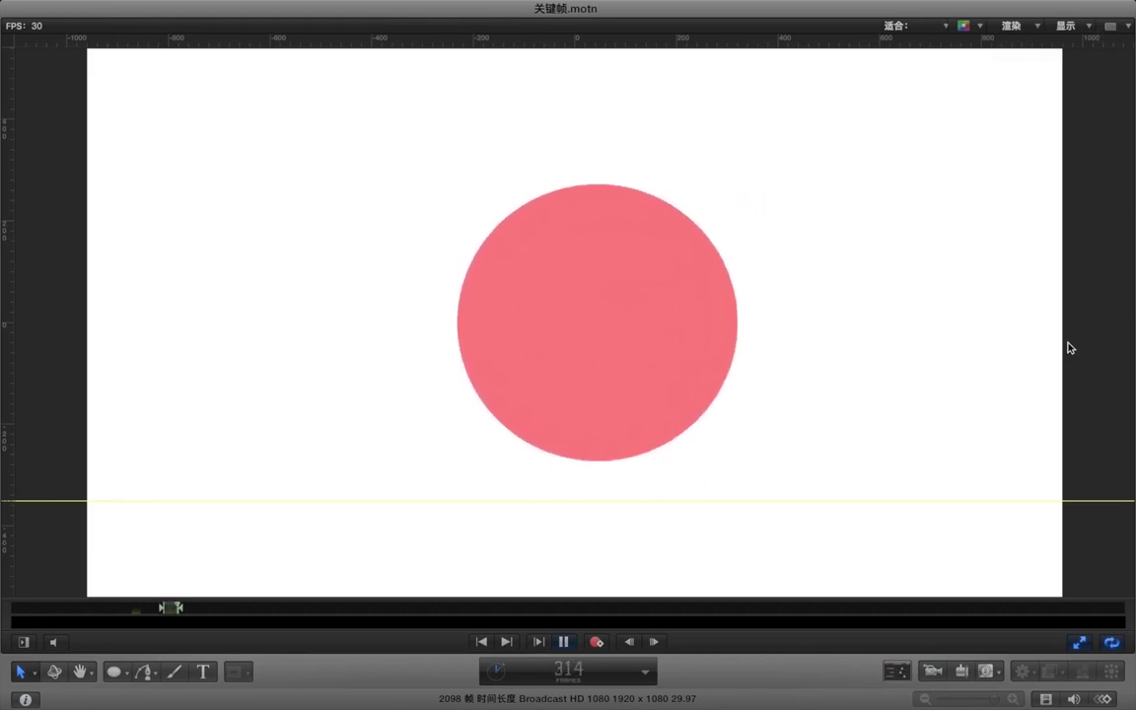
pyautogui.press('space')
# - Enable motion blur rendering and play the stretch animation to judge the blurred edge
pyautogui.click(1029, 30)
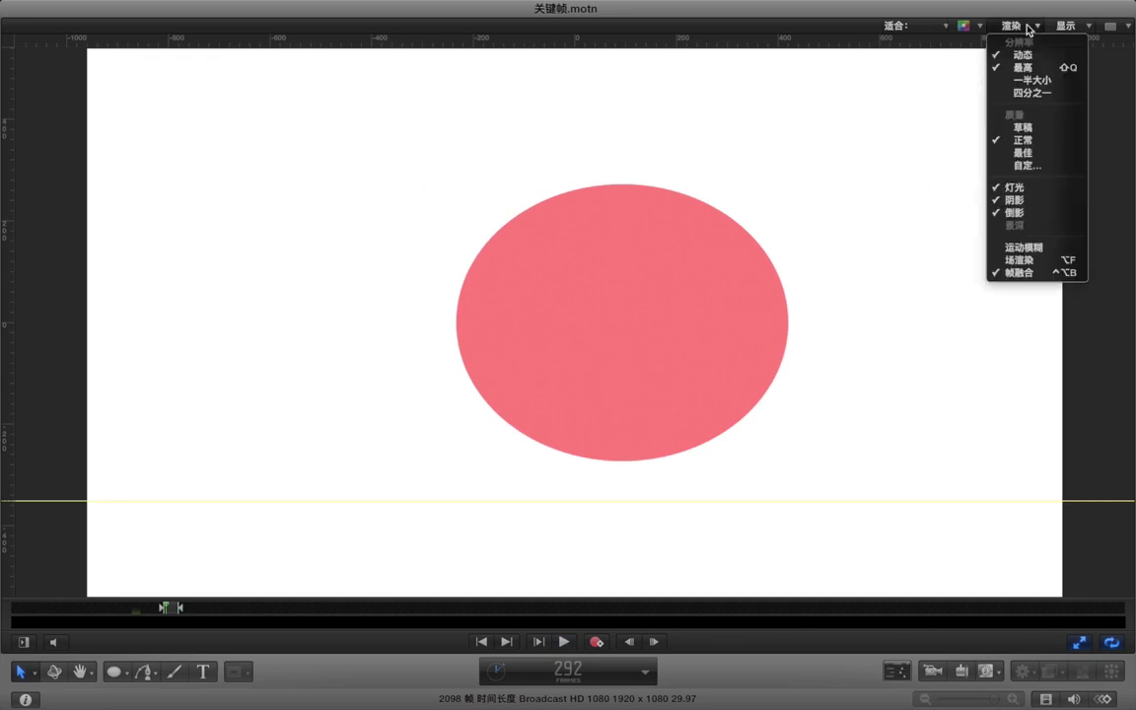
pyautogui.click(1040, 250)
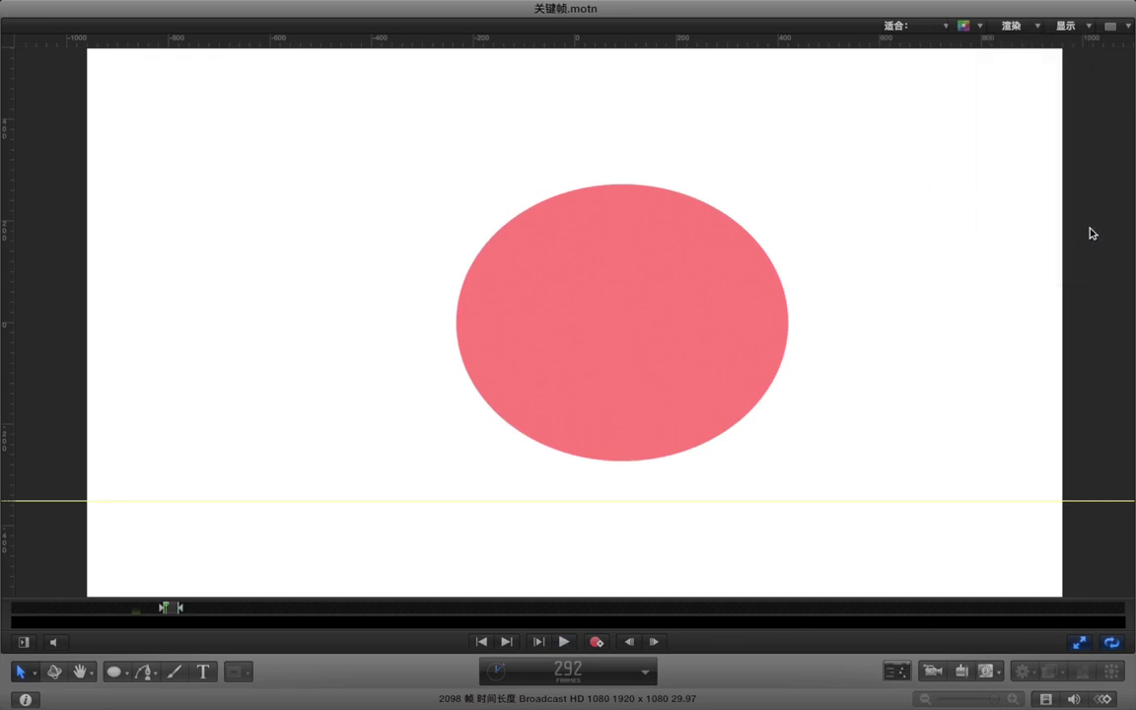
pyautogui.press('space')
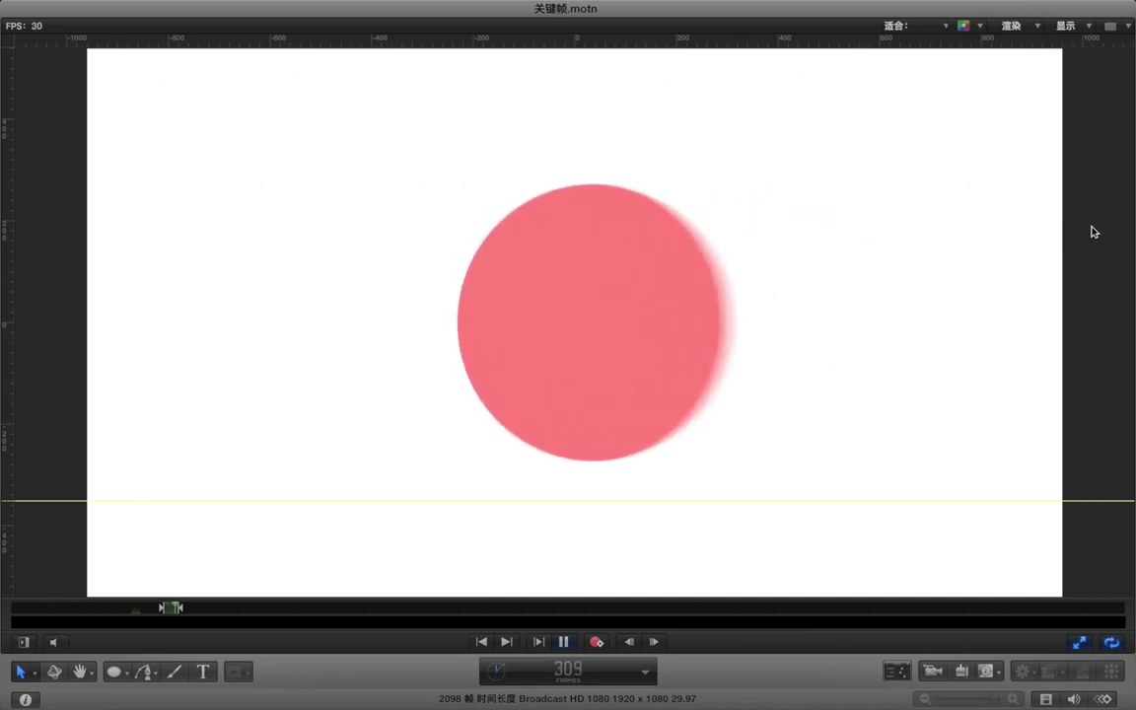
pyautogui.press('space')
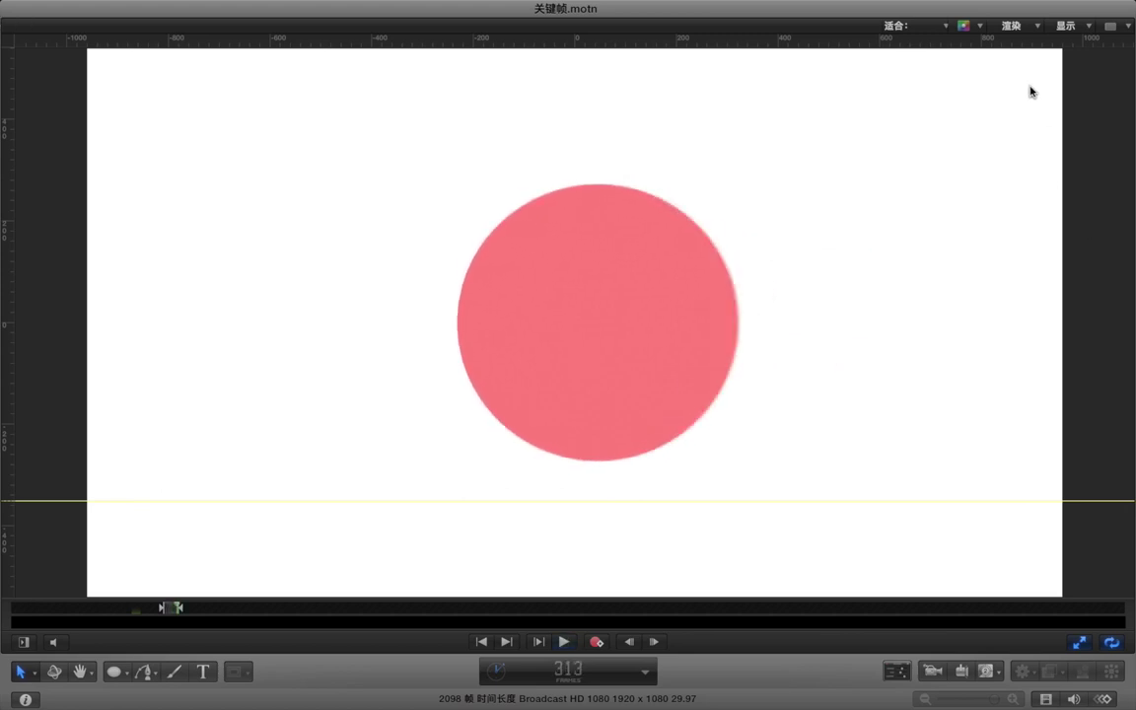
# - Disable motion blur rendering and replay the stretch animation for comparison
pyautogui.click(1012, 27)
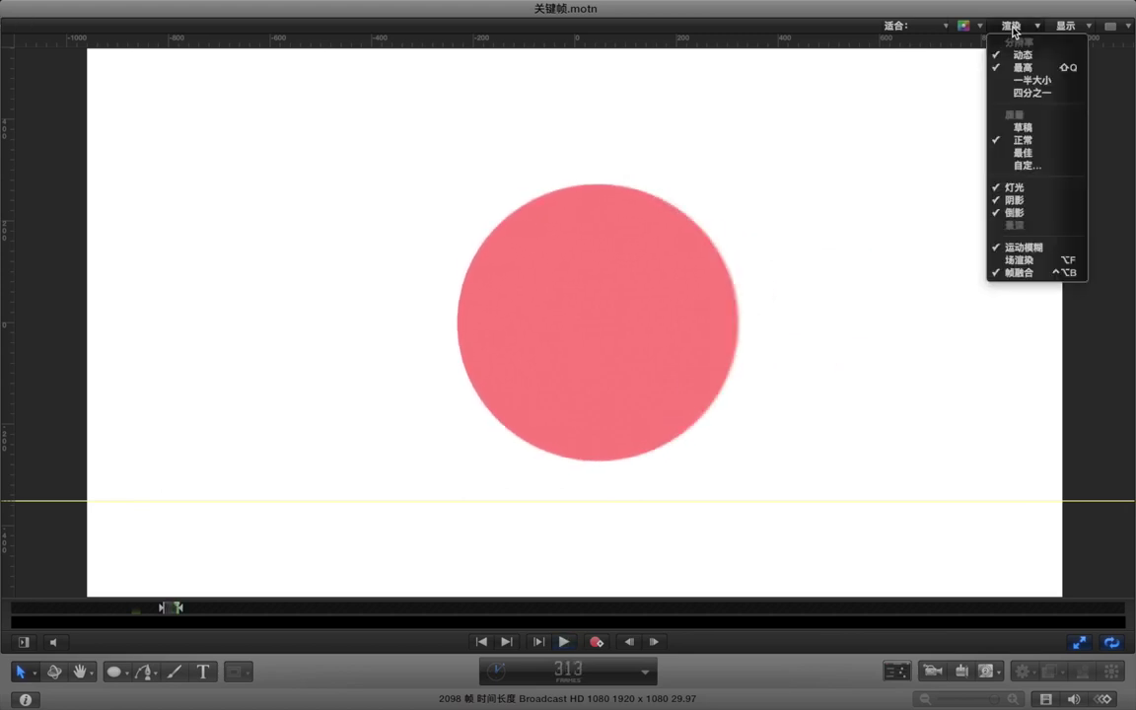
pyautogui.click(1022, 246)
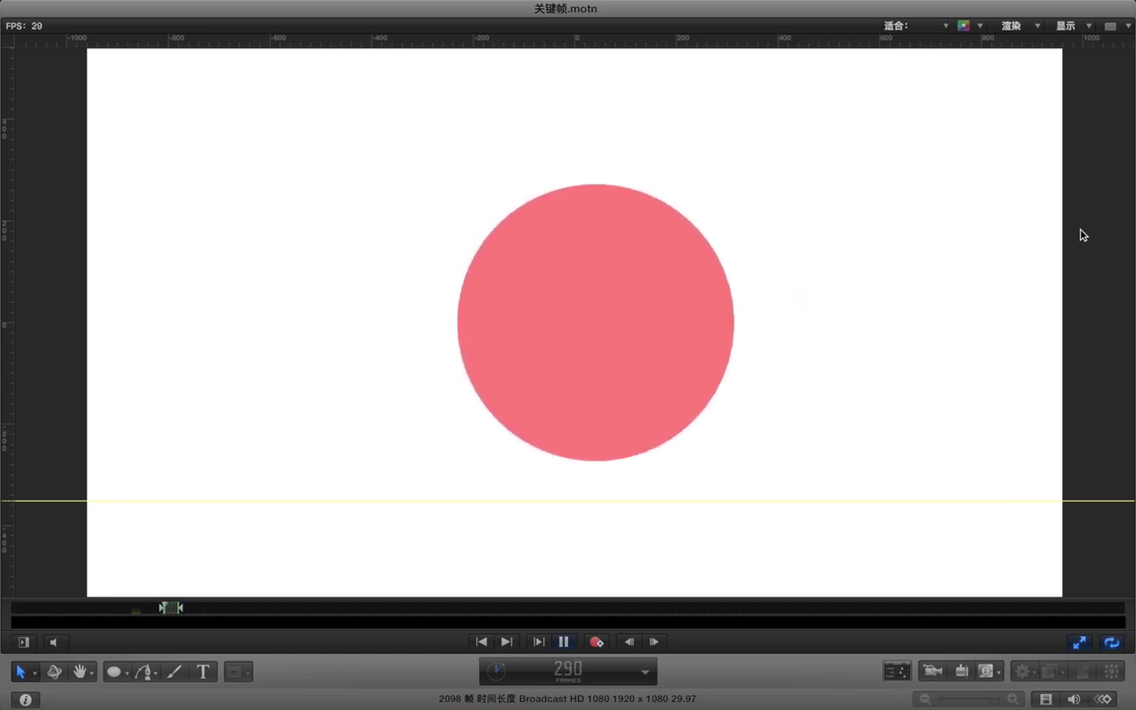
pyautogui.press('space')
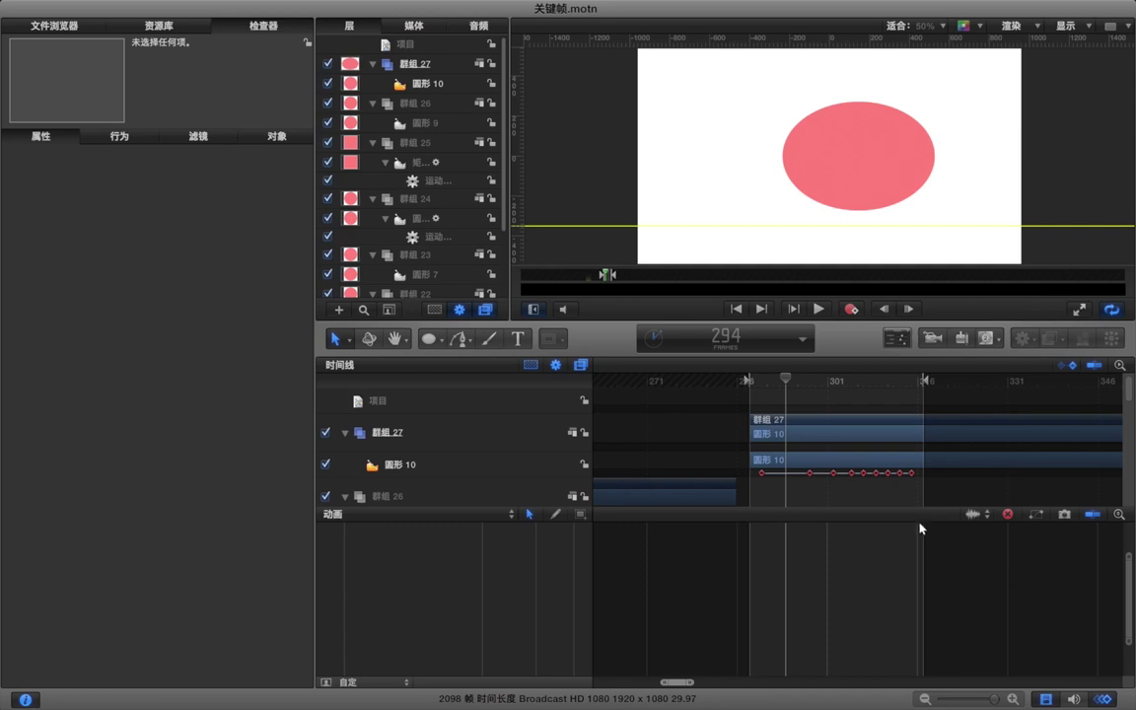
# - Hide the keyframe editor and trim the stretched circle's layer so it ends at frame 316
pyautogui.click(1102, 698)
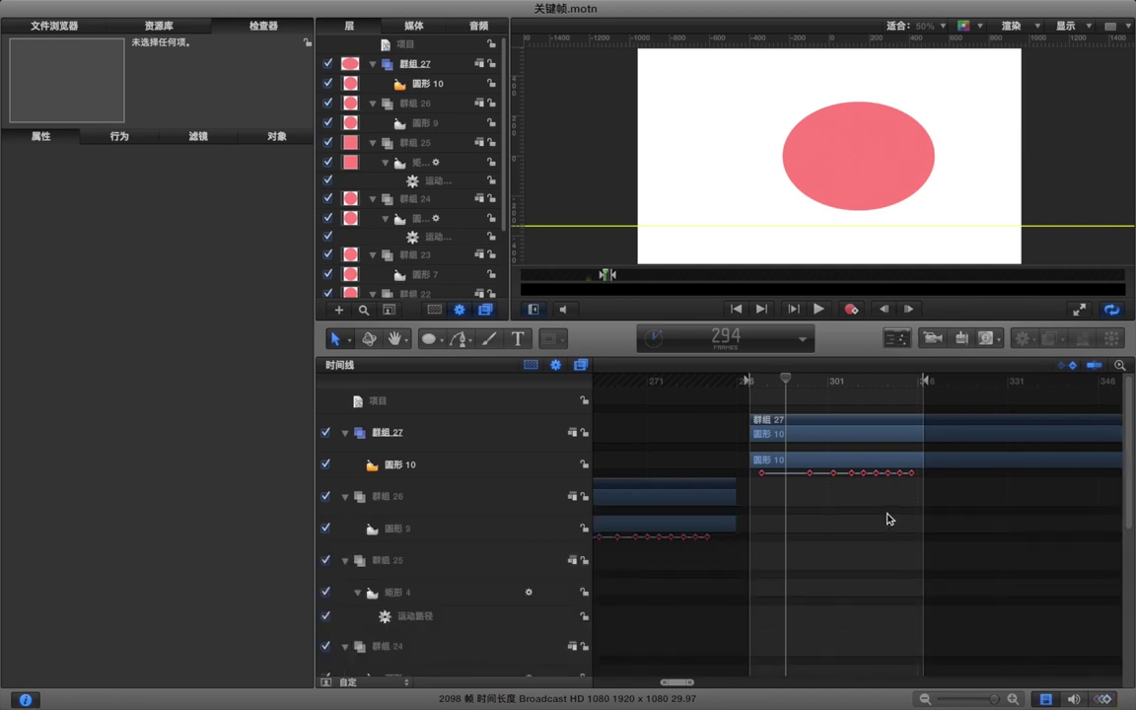
pyautogui.hscroll(5, 887, 519)
pyautogui.moveTo(832, 387); pyautogui.dragTo(947, 392)
pyautogui.moveTo(872, 391); pyautogui.dragTo(824, 391)
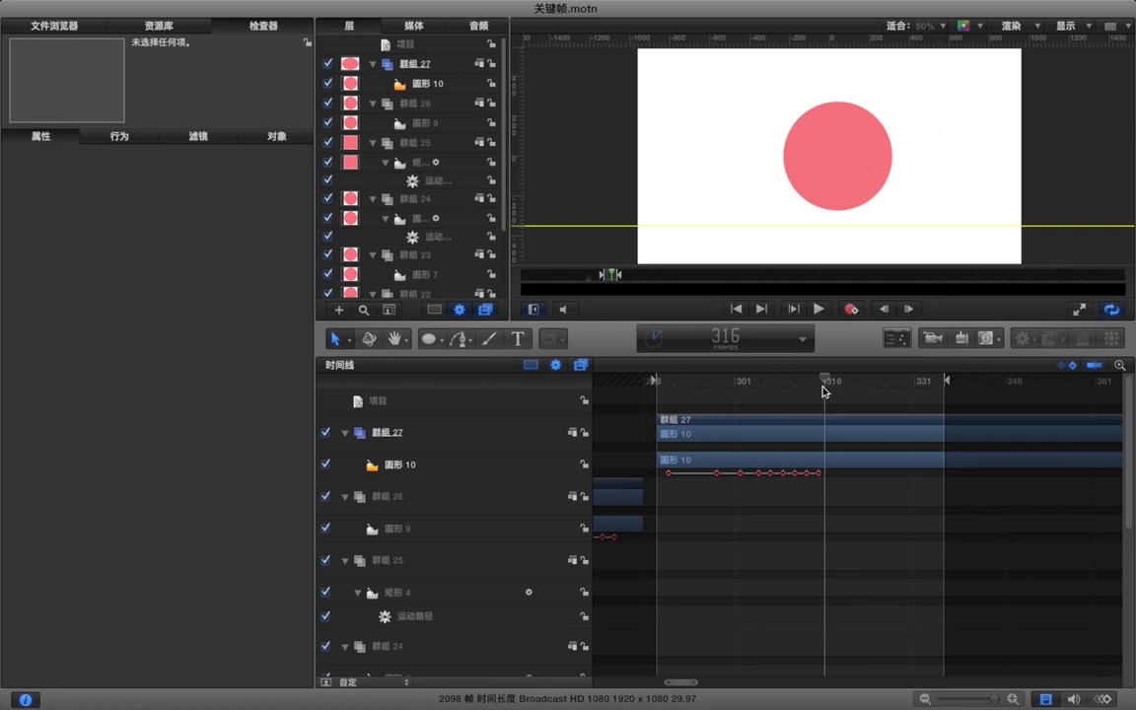
pyautogui.click(843, 469)
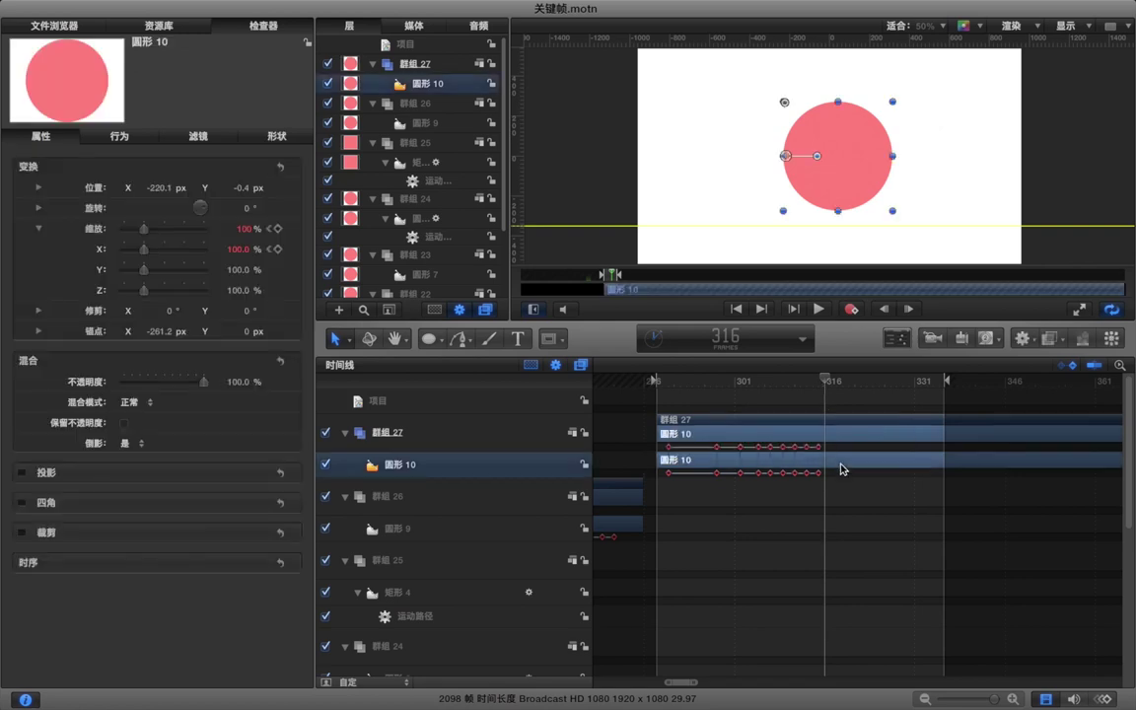
pyautogui.press('o')
pyautogui.click(849, 511)
# - Extend the play range's end to about frame 371 and place the playhead at frame 323
pyautogui.hscroll(5, 854, 511)
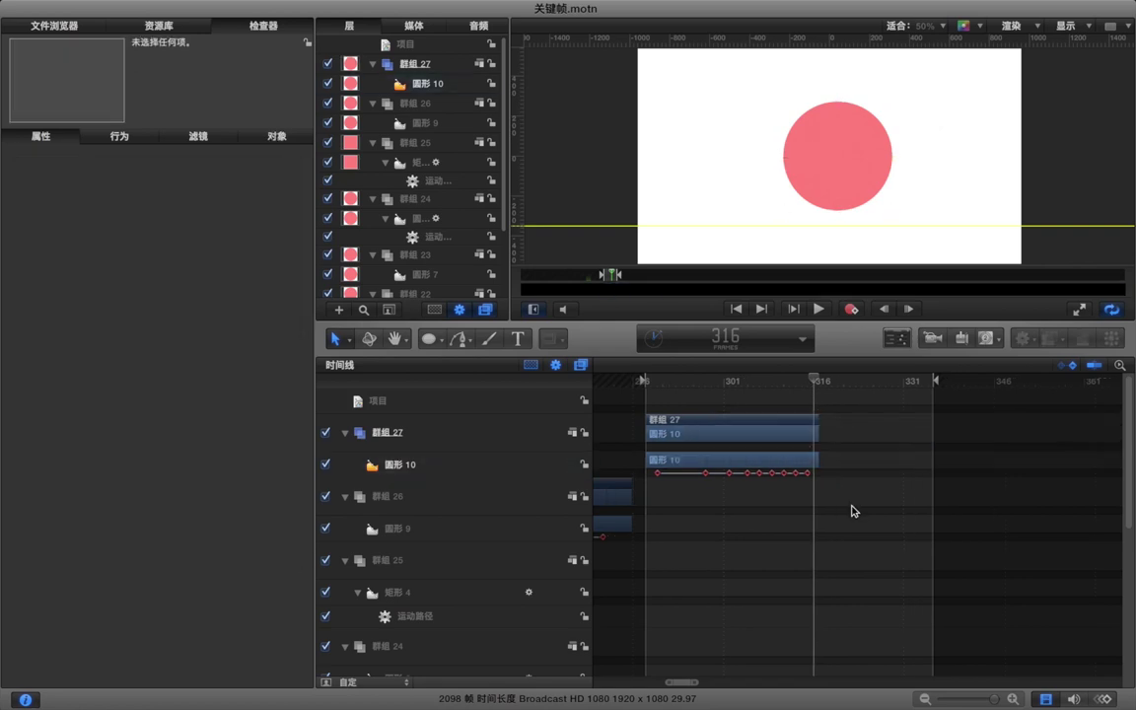
pyautogui.moveTo(697, 381)
pyautogui.mouseDown()
pyautogui.moveTo(971, 394)
pyautogui.moveTo(697, 386)
pyautogui.mouseUp()
pyautogui.press('alt+super+o')
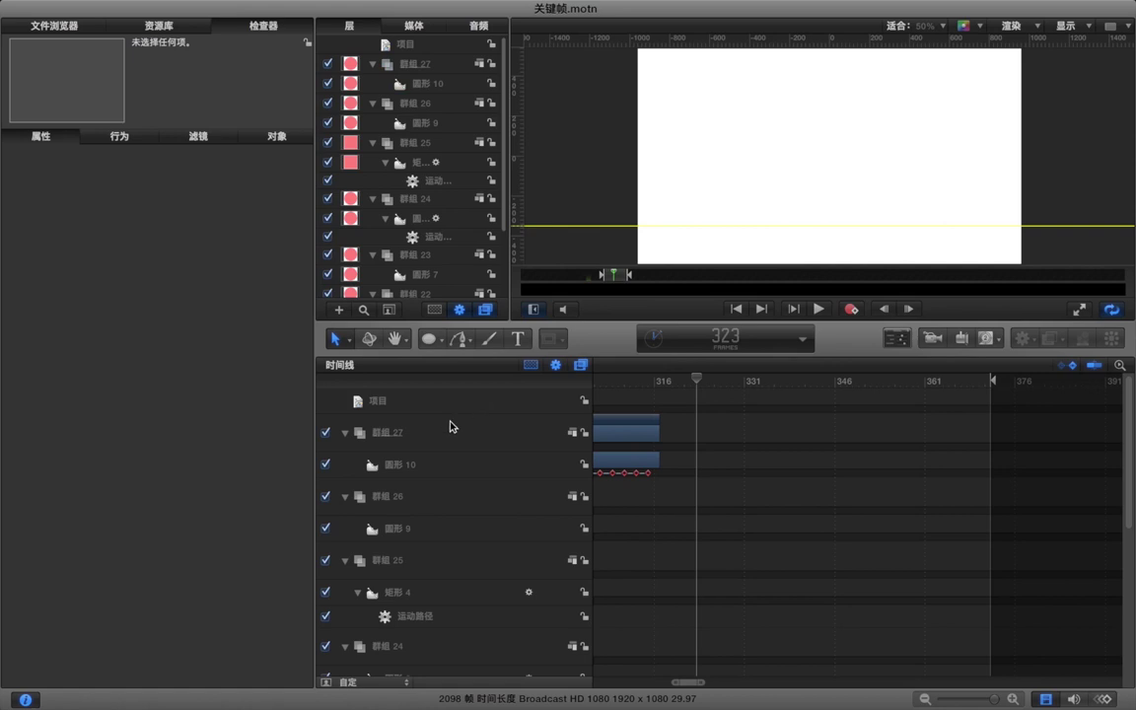
# - Add a new group above group 27 and draw a large circle in it starting at frame 323
pyautogui.click(410, 435)
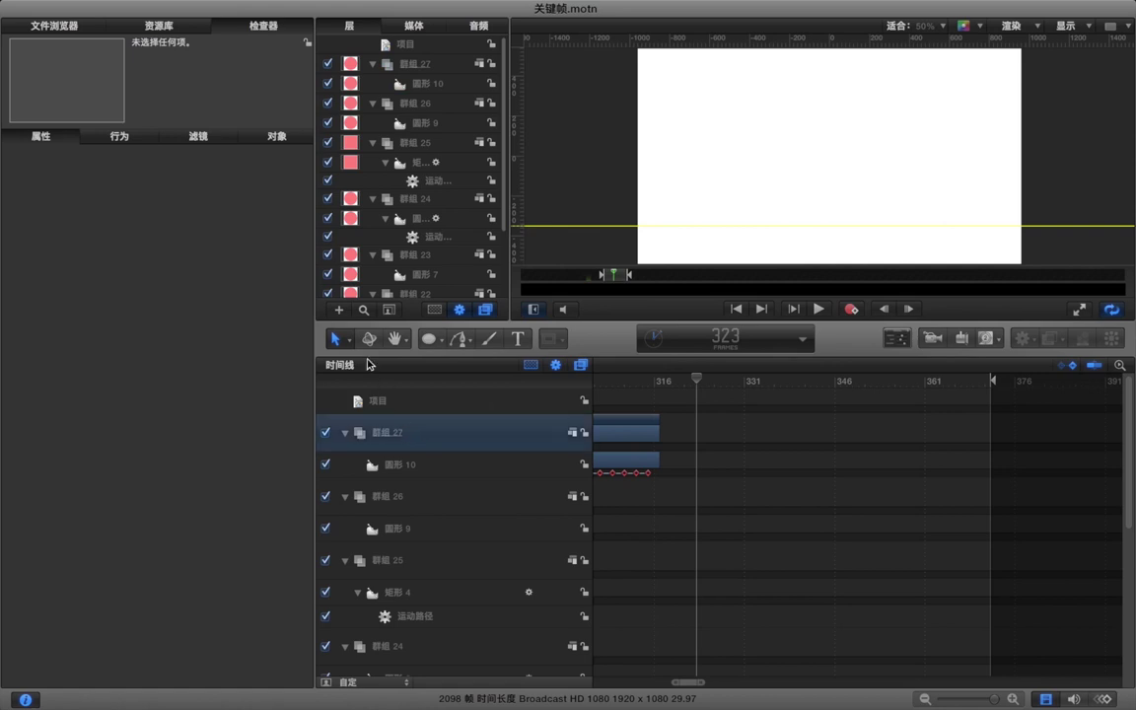
pyautogui.click(339, 310)
pyautogui.click(430, 340)
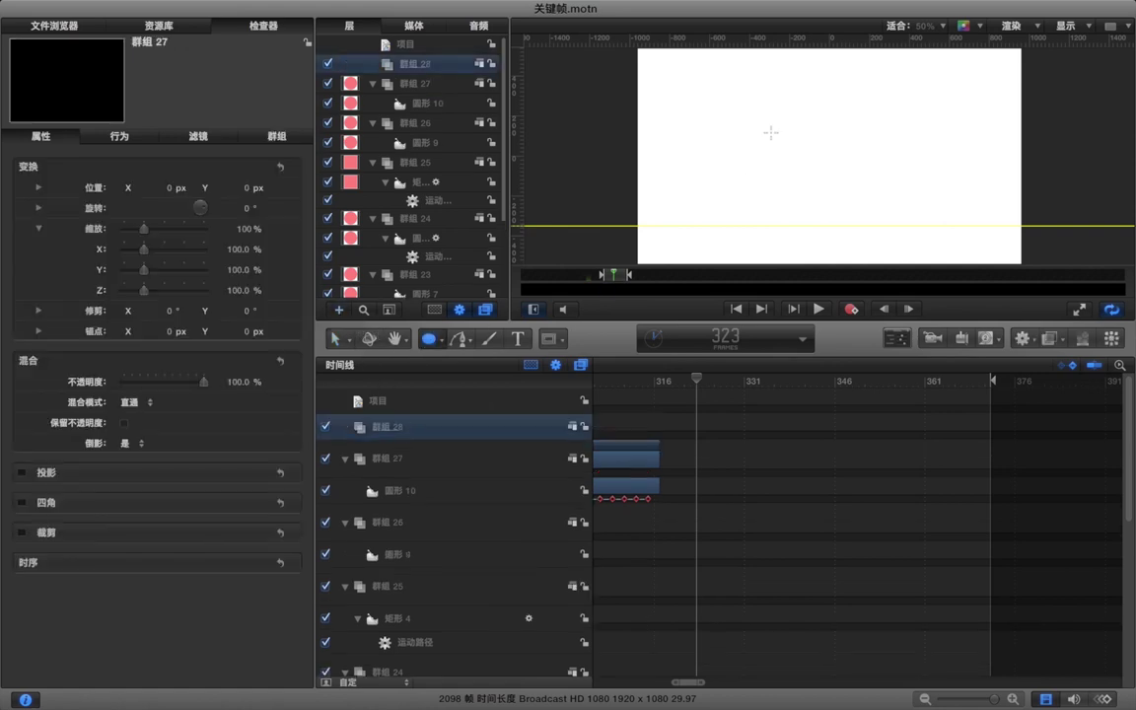
pyautogui.moveTo(761, 113); pyautogui.dragTo(852, 182)
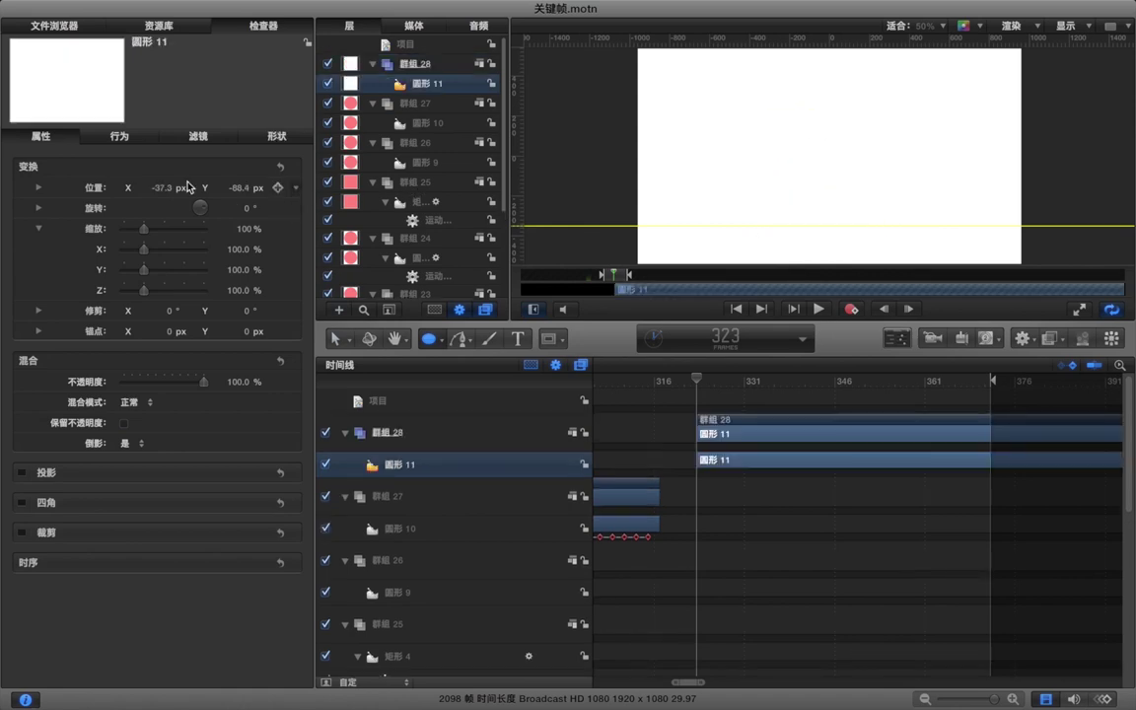
# - Change the new circle's fill color to salmon red using the pencil color swatches
pyautogui.click(279, 137)
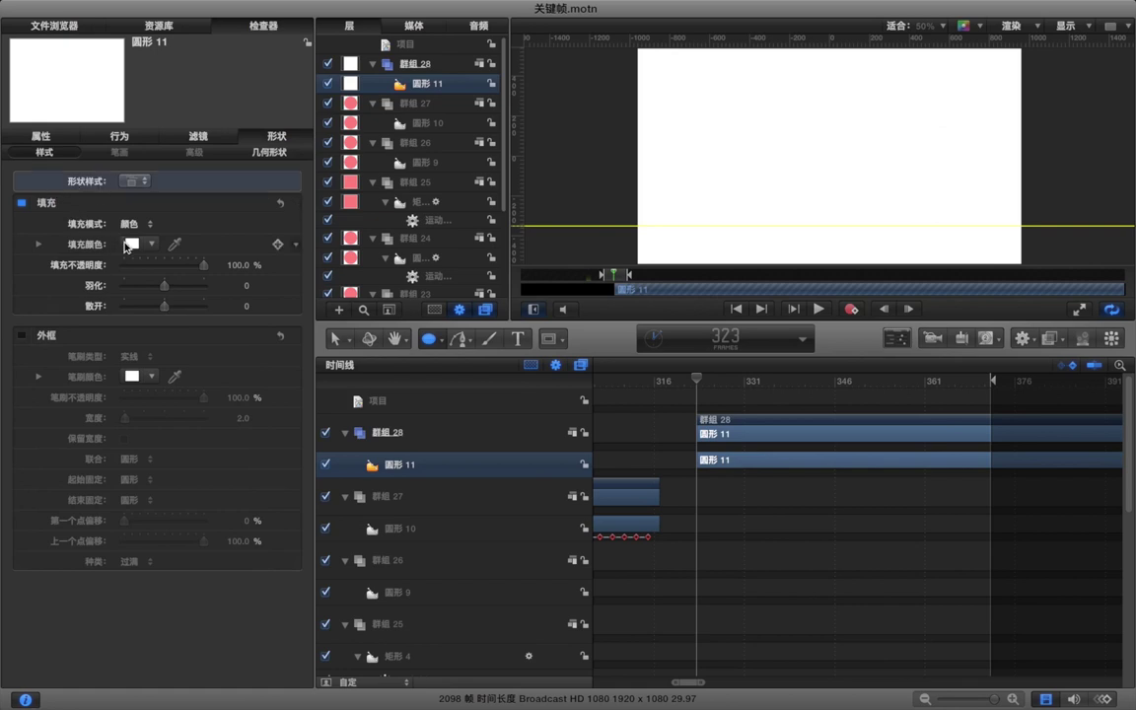
pyautogui.click(131, 245)
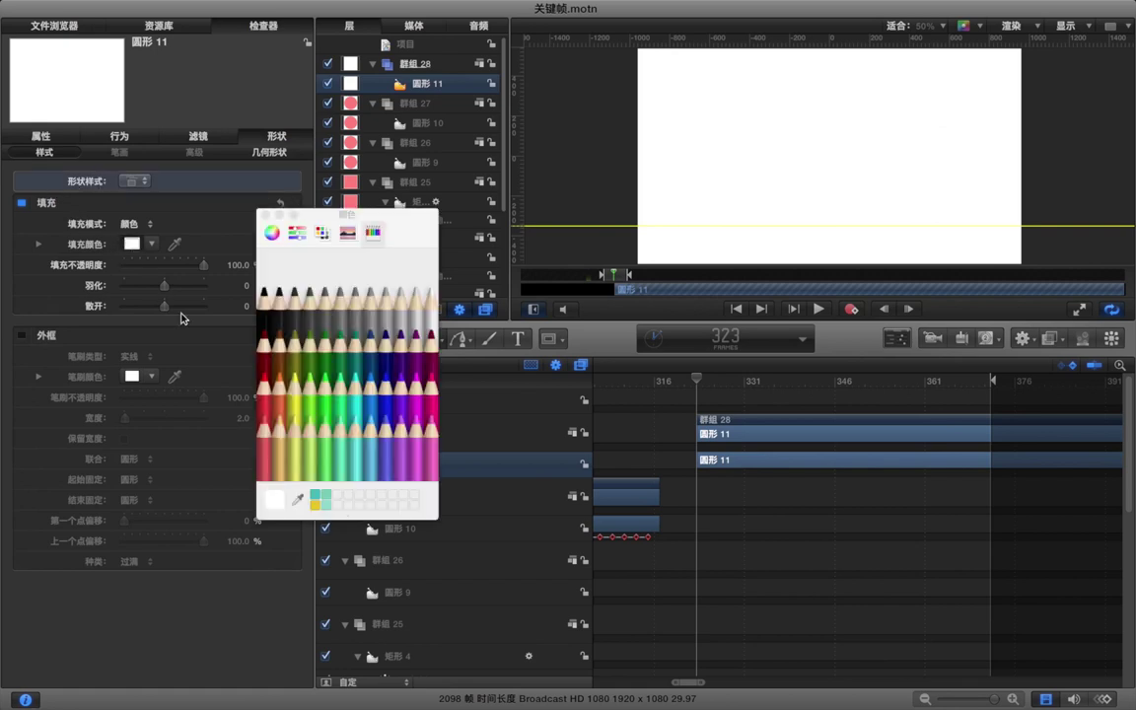
pyautogui.click(262, 419)
pyautogui.click(265, 214)
pyautogui.click(52, 138)
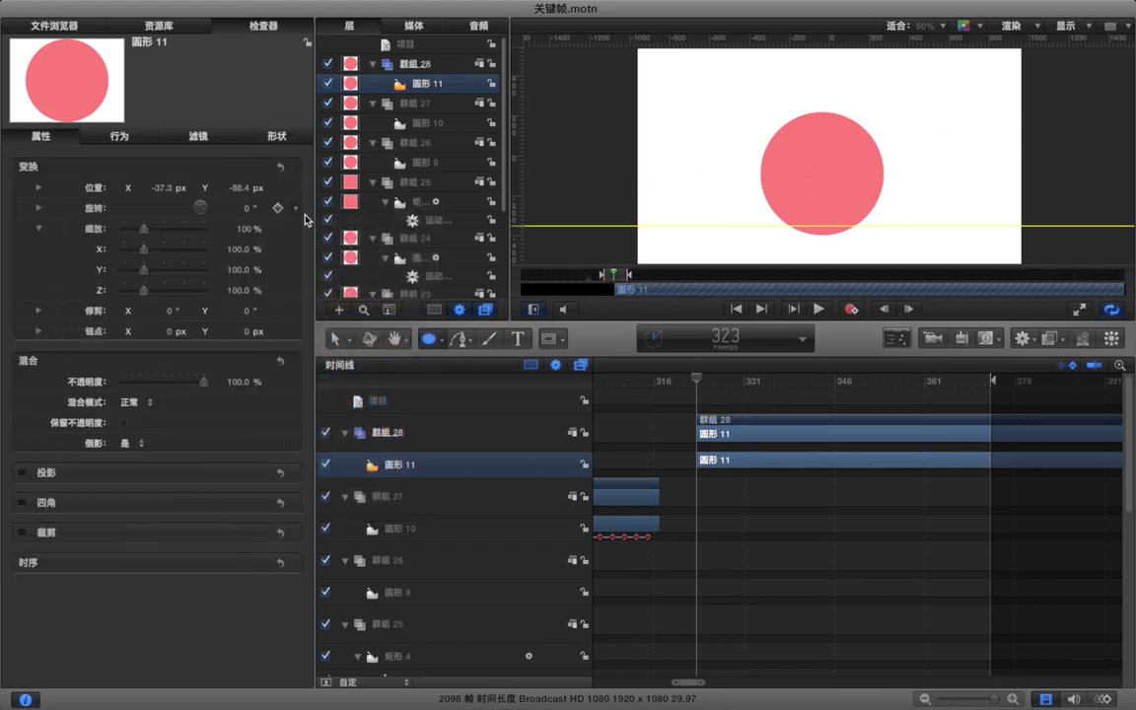
# - Move the circle near the canvas centre and shift its anchor point to its bottom edge, about -299.4 px in Y
pyautogui.click(333, 340)
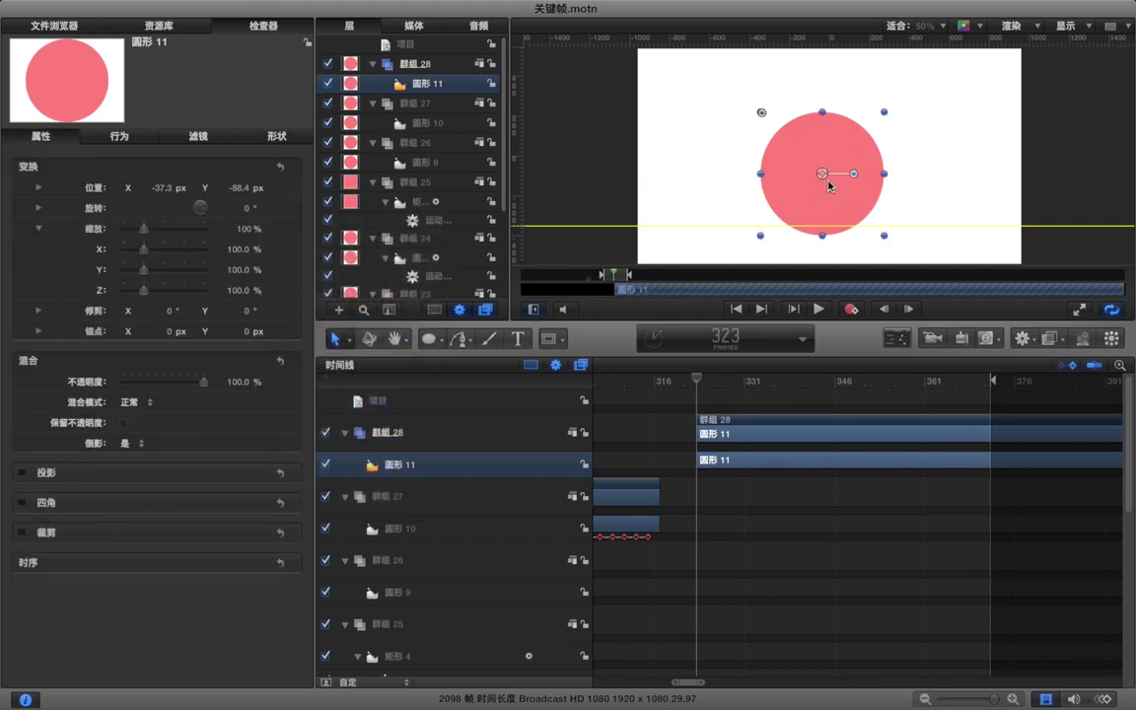
pyautogui.moveTo(822, 175); pyautogui.dragTo(829, 153)
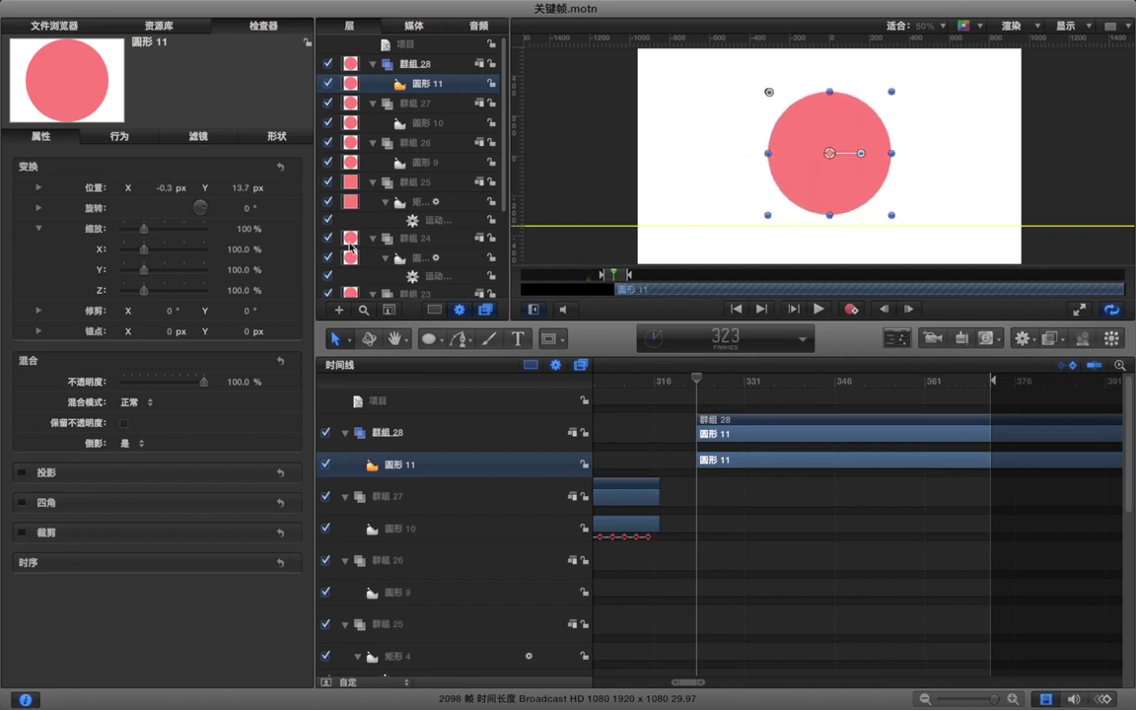
pyautogui.click(336, 339)
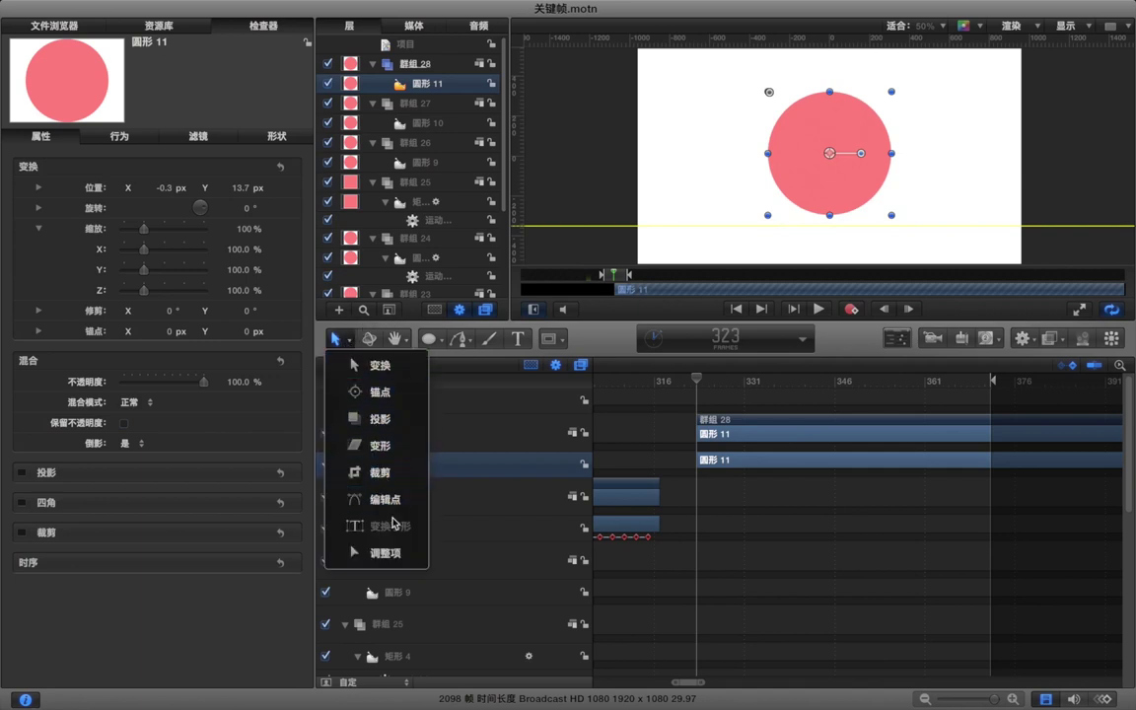
pyautogui.click(385, 393)
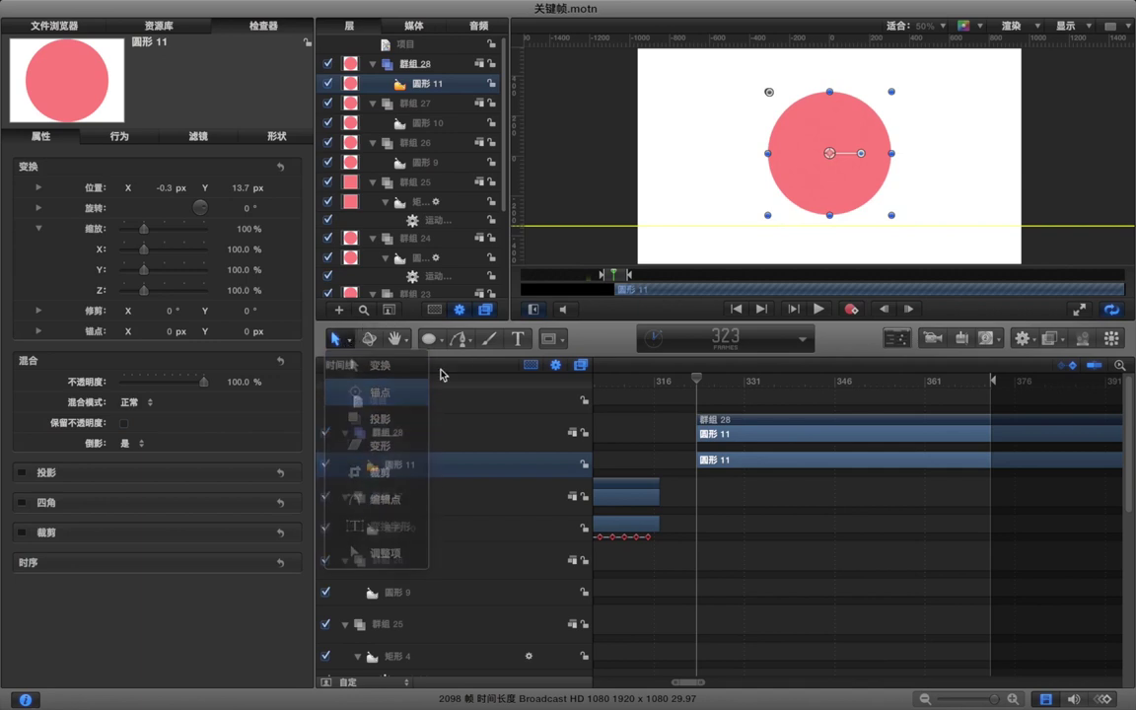
pyautogui.moveTo(829, 132); pyautogui.dragTo(834, 192)
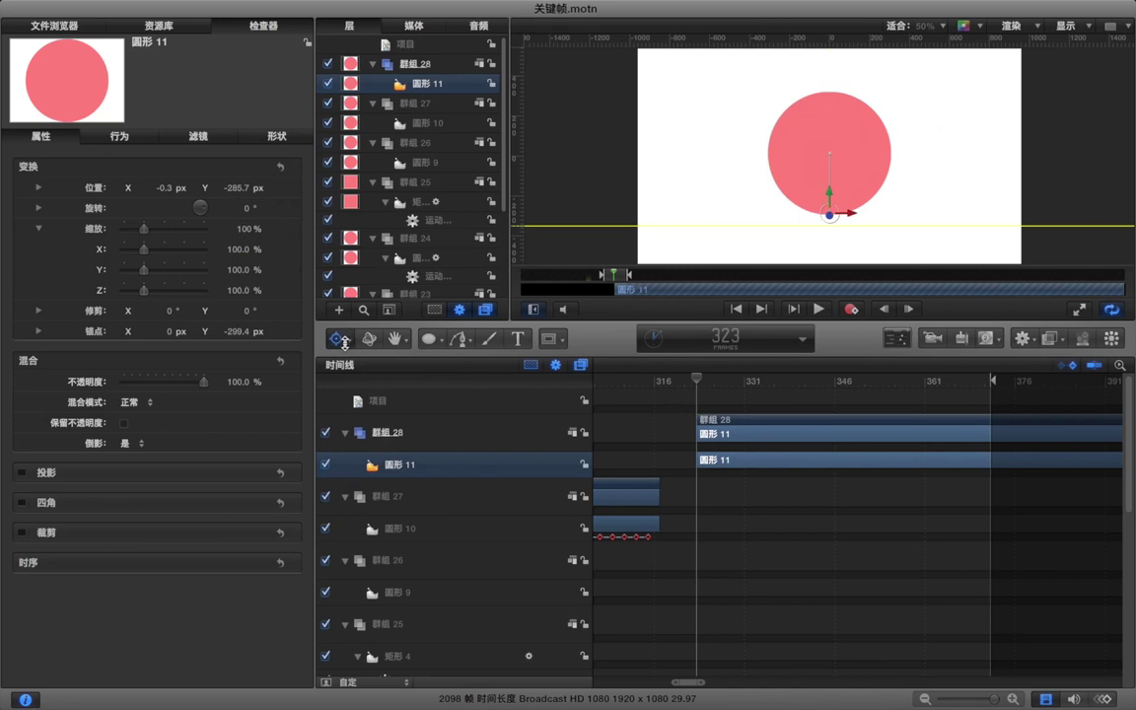
pyautogui.click(345, 339)
pyautogui.click(366, 366)
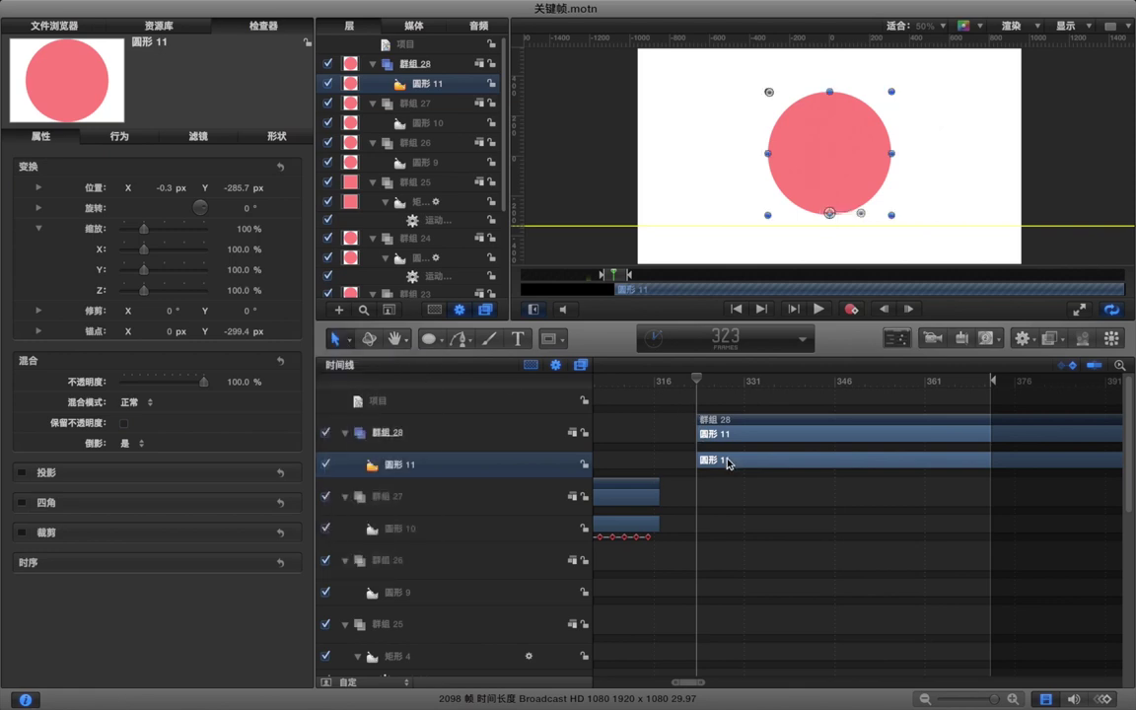
# - Set the play range to start at frame 325, shortly after the new circle appears
pyautogui.click(680, 383)
pyautogui.click(680, 425)
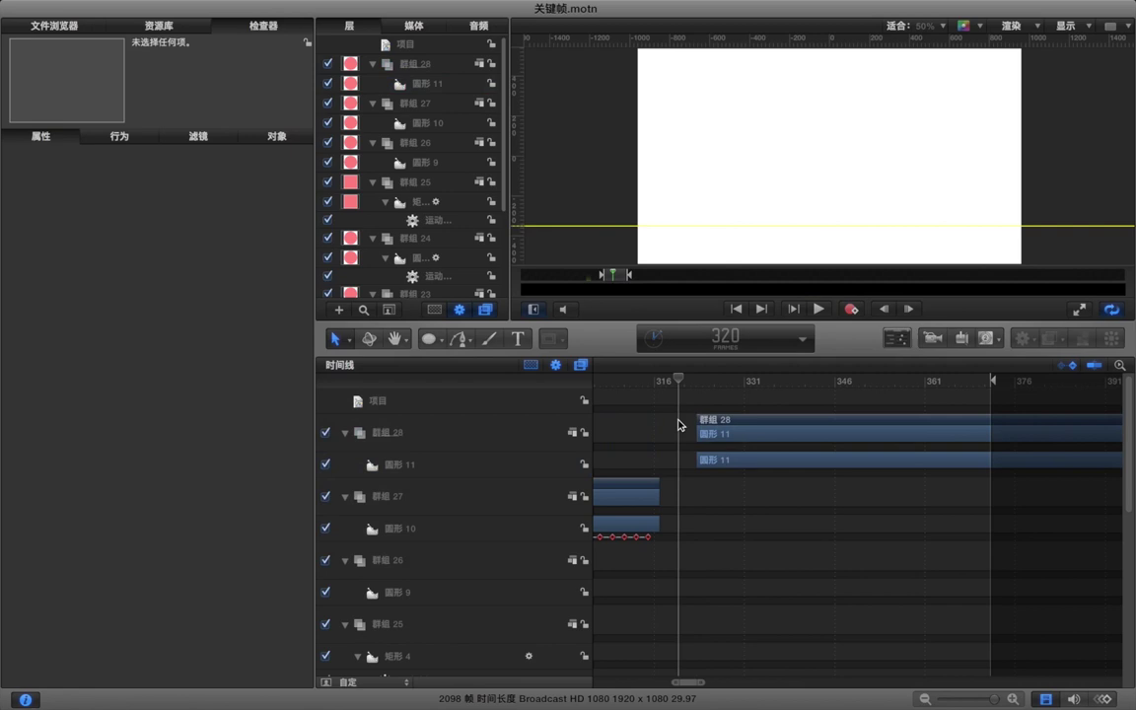
pyautogui.moveTo(690, 381); pyautogui.dragTo(707, 385)
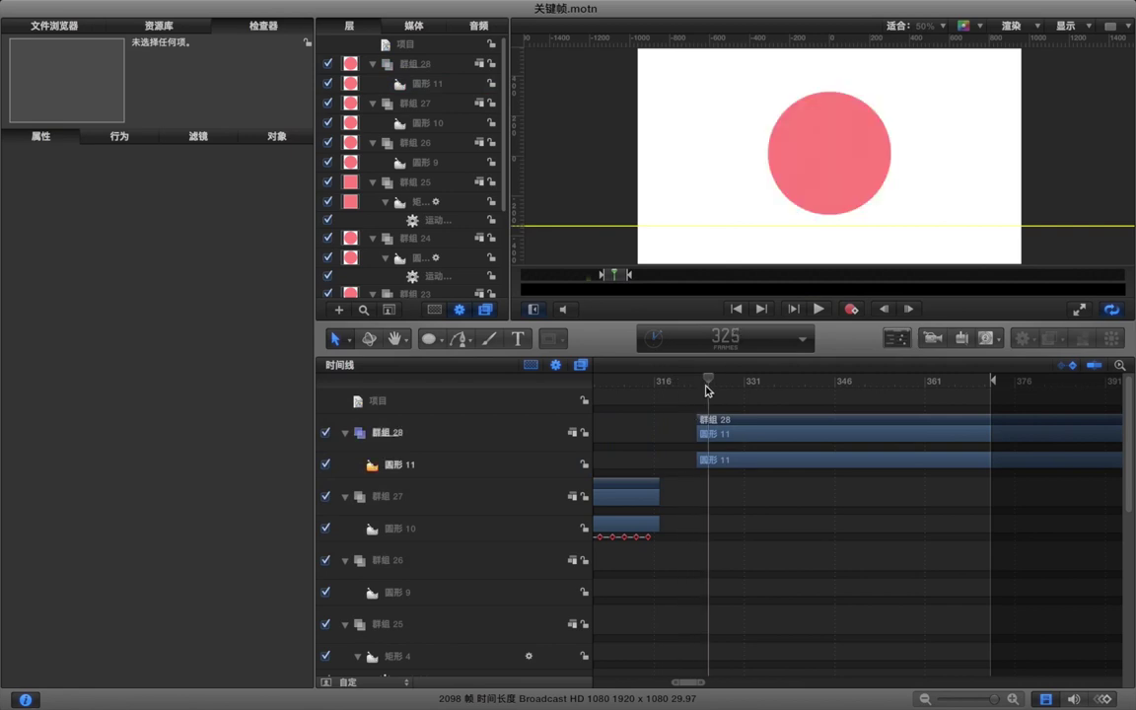
pyautogui.press('alt+super+i')
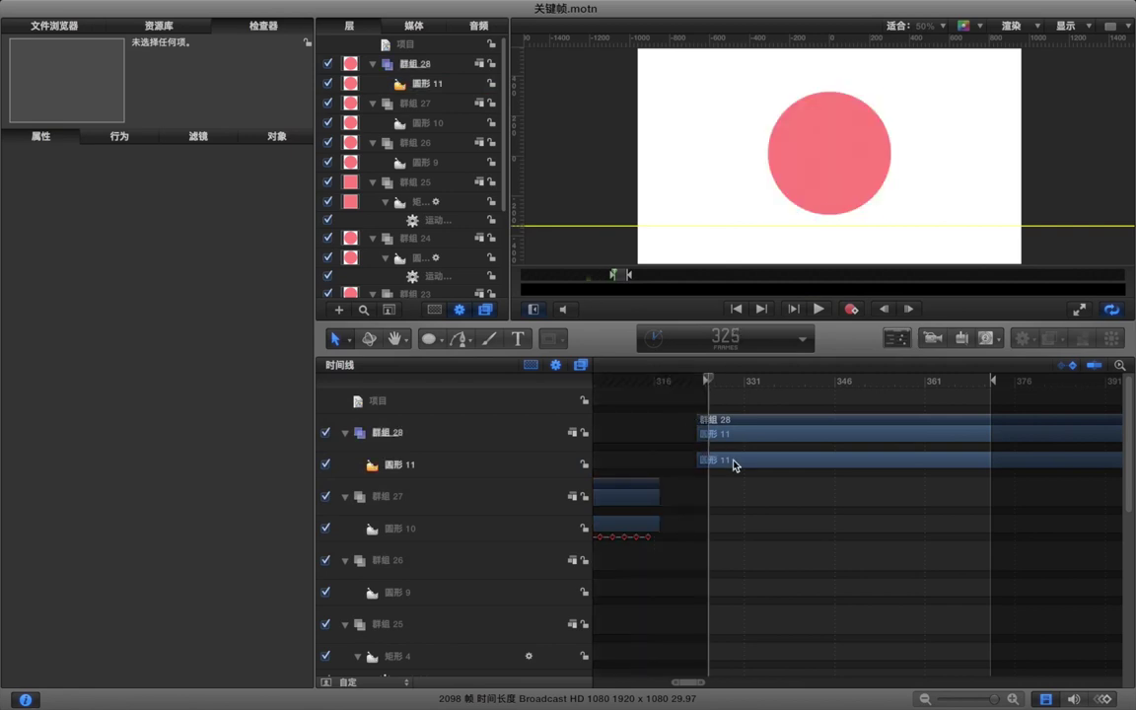
# - Select the new circle and add a 100% scale keyframe on all axes at frame 329
pyautogui.click(735, 463)
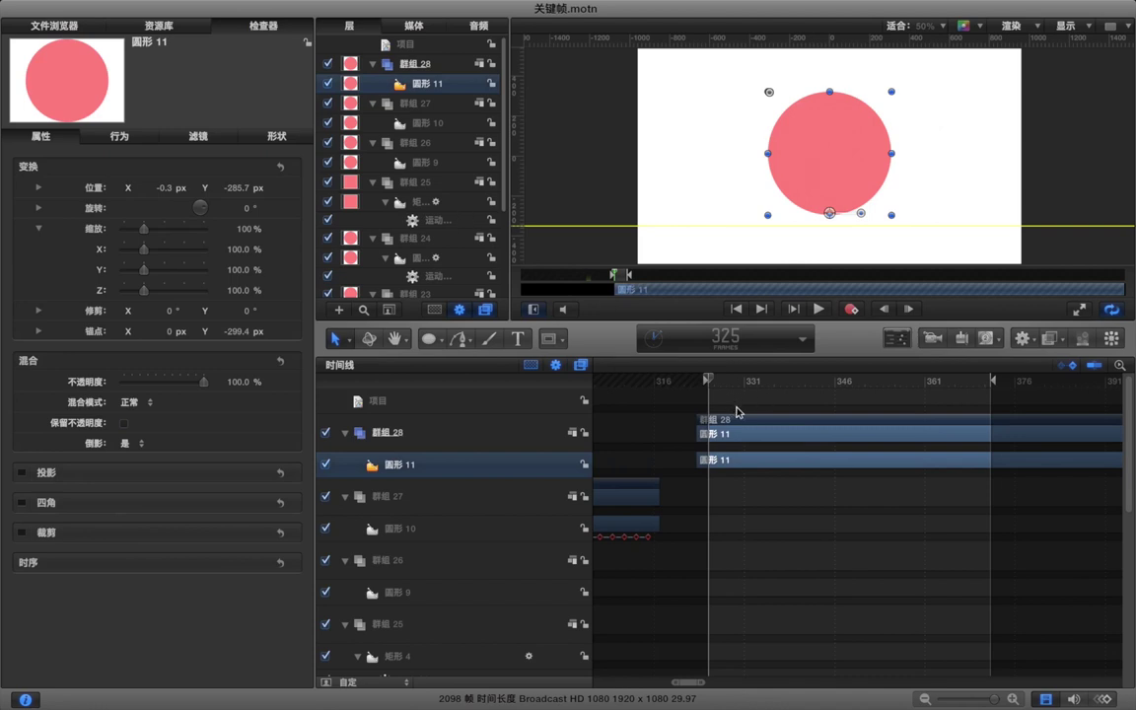
pyautogui.press('Right')
pyautogui.press('Right')
pyautogui.press('Right')
pyautogui.press('Right')
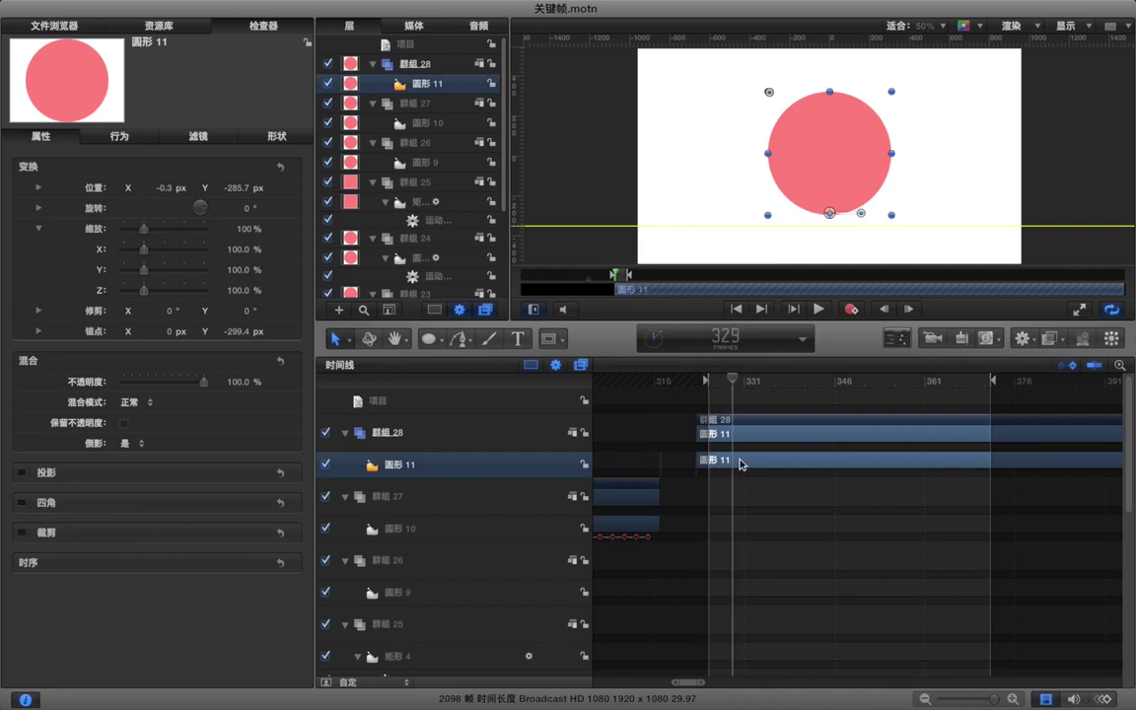
pyautogui.moveTo(270, 237)
pyautogui.click(278, 230)
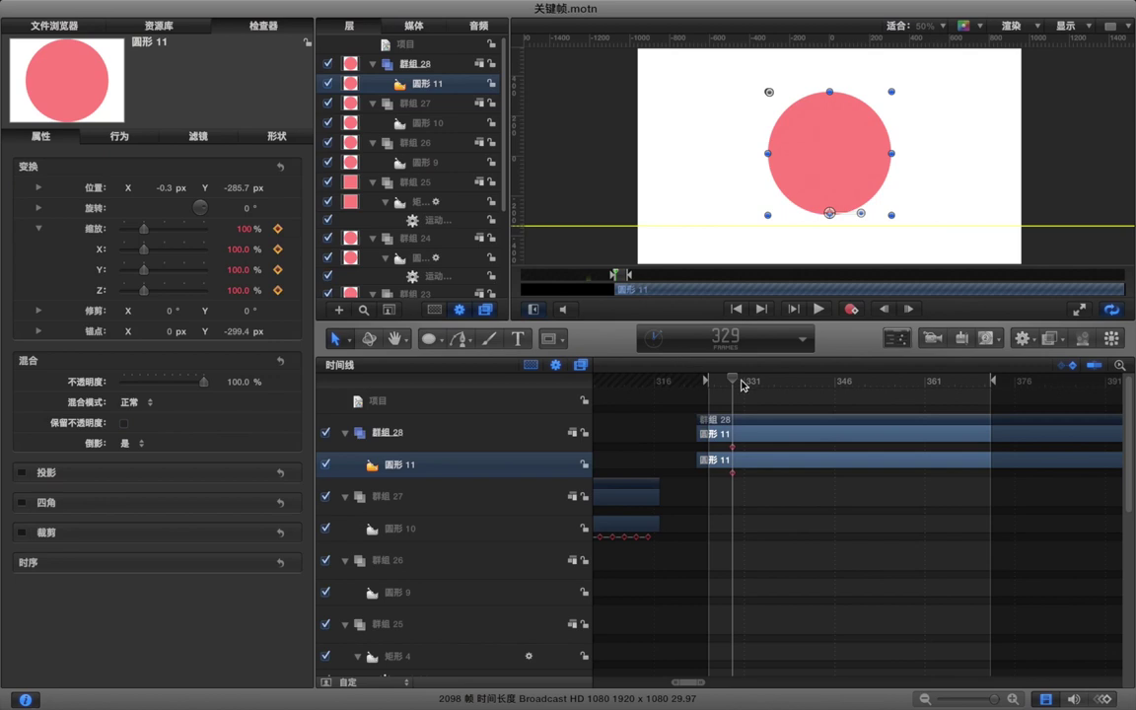
# - Add a keyframe at frame 337 that squashes the circle to a Y scale of about 80.78%
pyautogui.moveTo(749, 386); pyautogui.dragTo(740, 384)
pyautogui.press('Left')
pyautogui.press('Right')
pyautogui.press('Right')
pyautogui.press('Right')
pyautogui.press('Right')
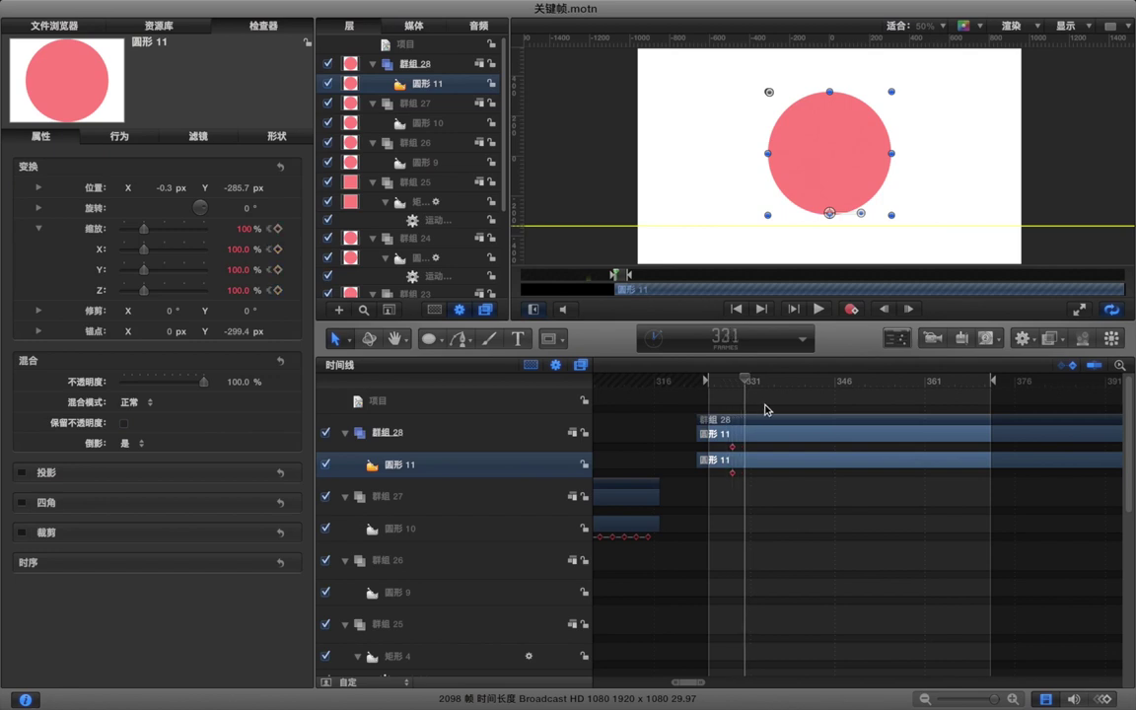
pyautogui.press('Left')
pyautogui.press('Left')
pyautogui.press('Left')
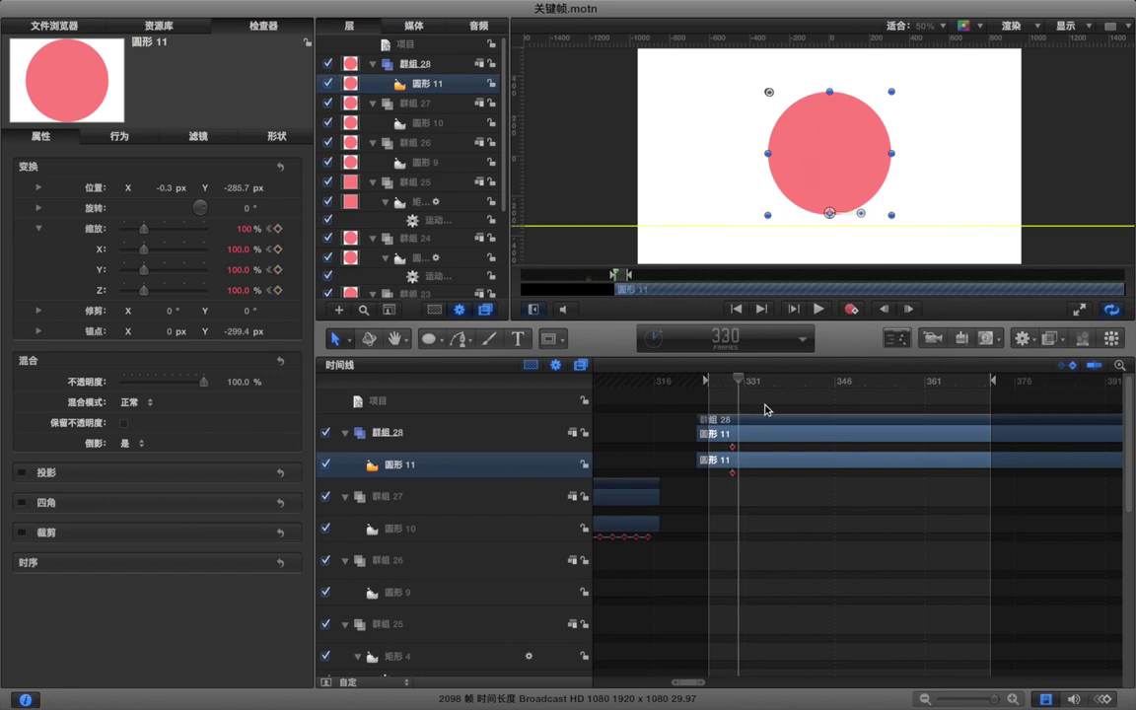
pyautogui.press('Right')
pyautogui.press('Right')
pyautogui.press('Right')
pyautogui.press('Right')
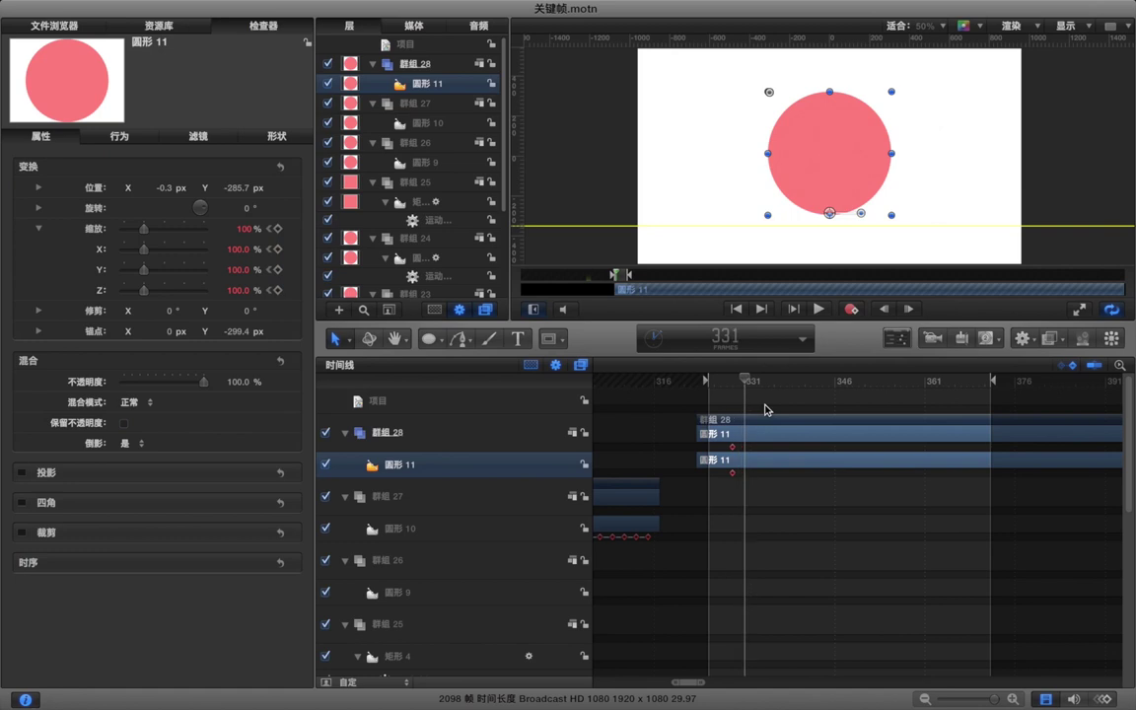
pyautogui.press('Right')
pyautogui.press('Right')
pyautogui.press('Right')
pyautogui.press('Right')
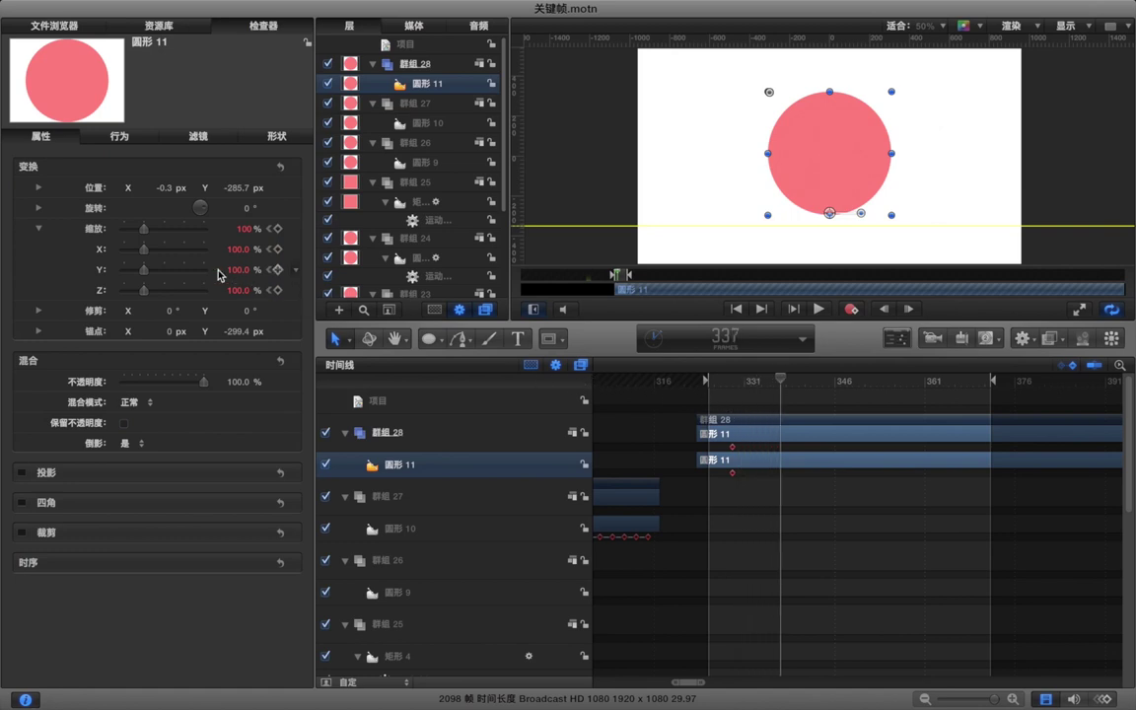
pyautogui.moveTo(235, 275); pyautogui.dragTo(216, 275)
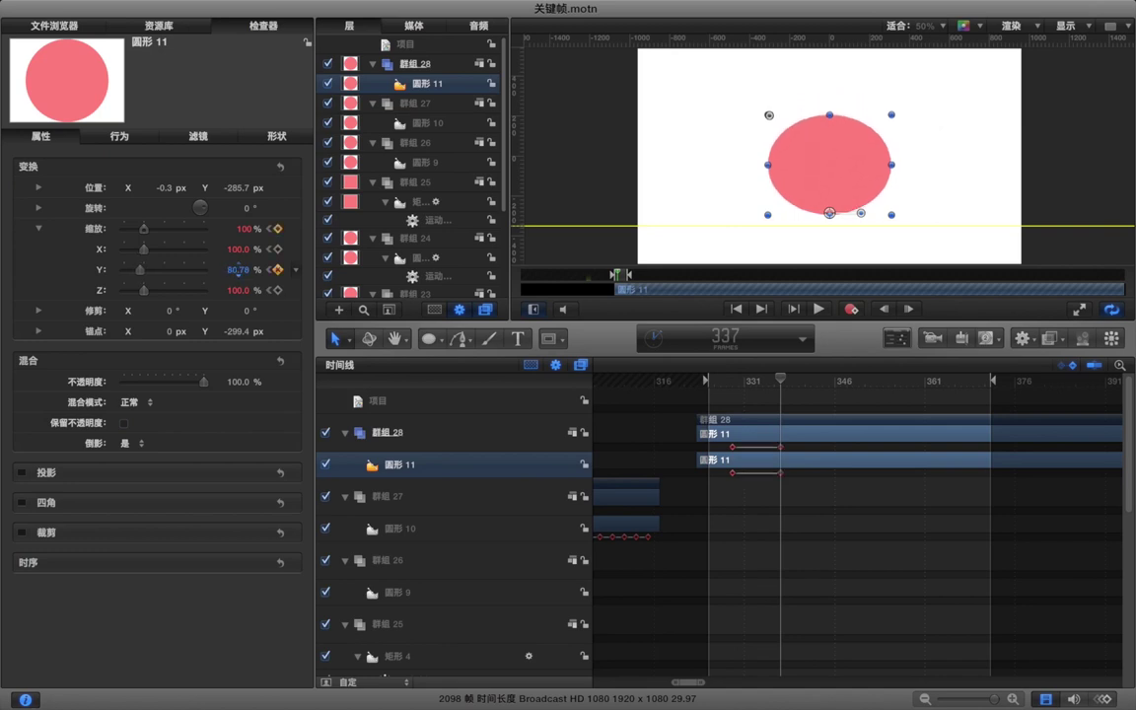
# - Reduce the Y scale at frame 337 to about 62.56% and shift that keyframe to frame 340
pyautogui.press('Right')
pyautogui.press('Right')
pyautogui.press('Right')
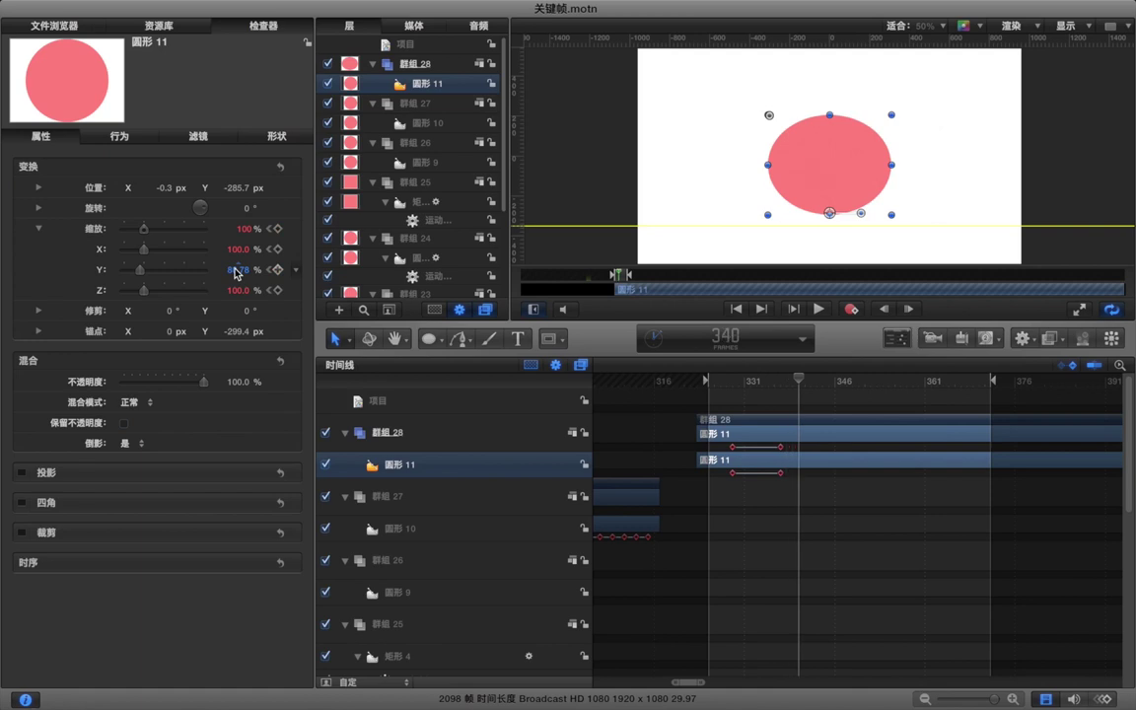
pyautogui.press('Left')
pyautogui.press('Left')
pyautogui.press('Left')
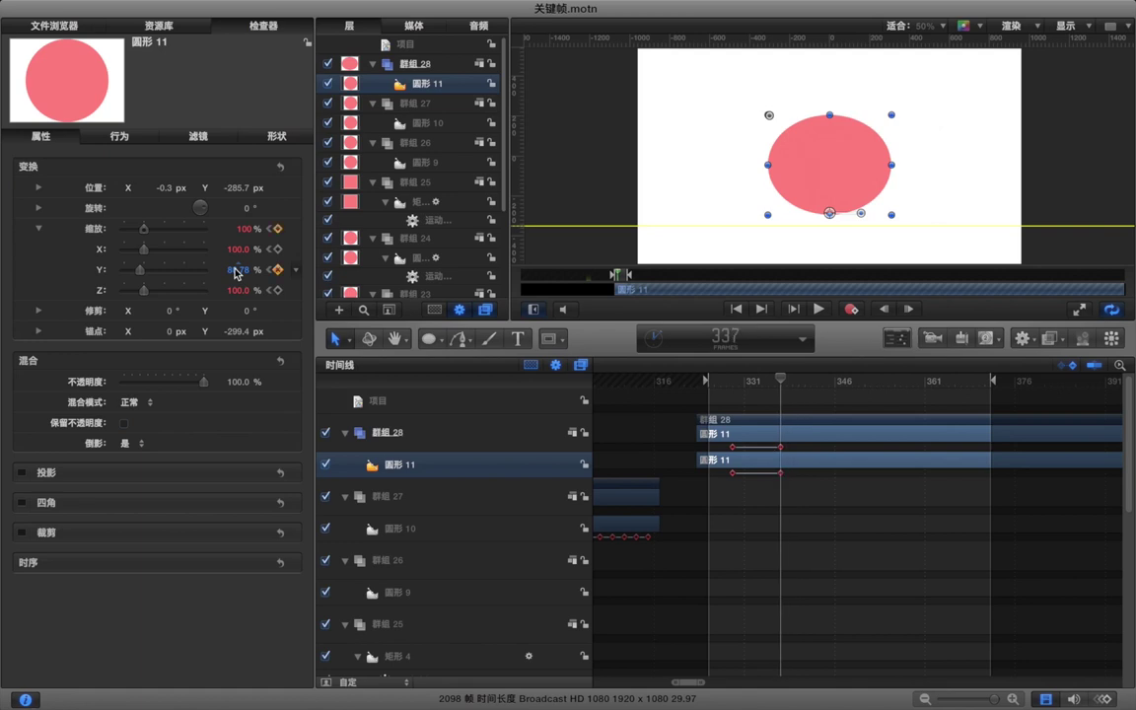
pyautogui.moveTo(238, 269); pyautogui.dragTo(211, 269)
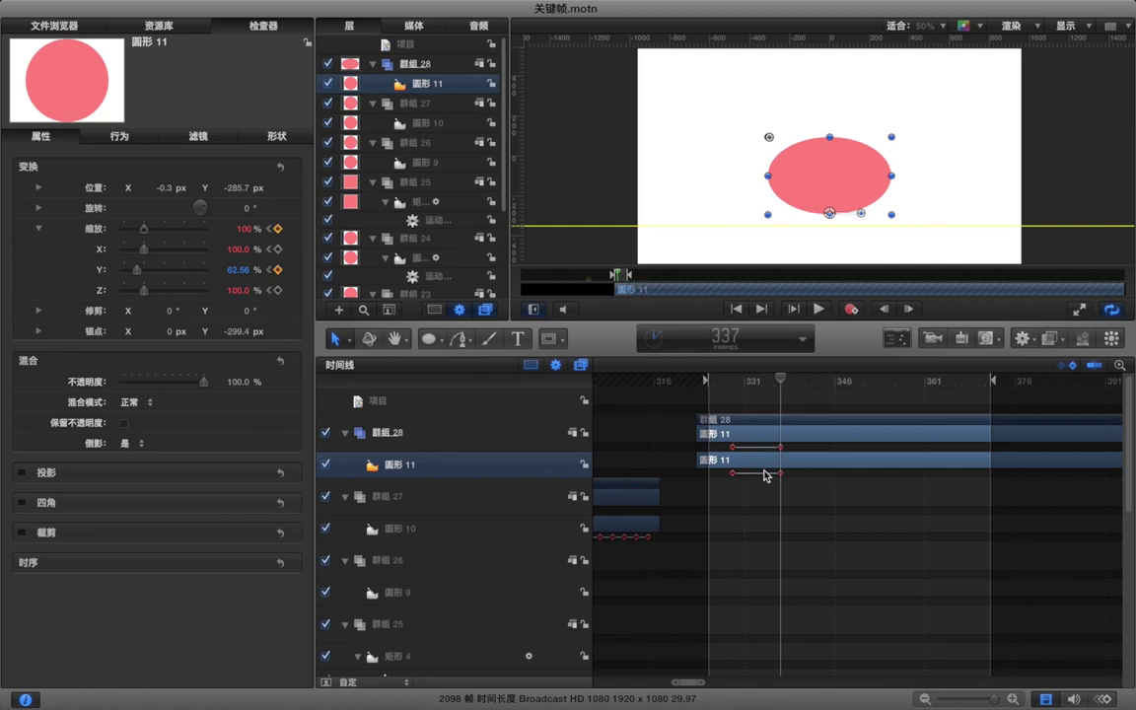
pyautogui.moveTo(780, 477); pyautogui.dragTo(801, 478)
# - Add a keyframe at frame 343 that stretches the circle to a Y scale of about 132.34%
pyautogui.press('Right')
pyautogui.press('Right')
pyautogui.press('Right')
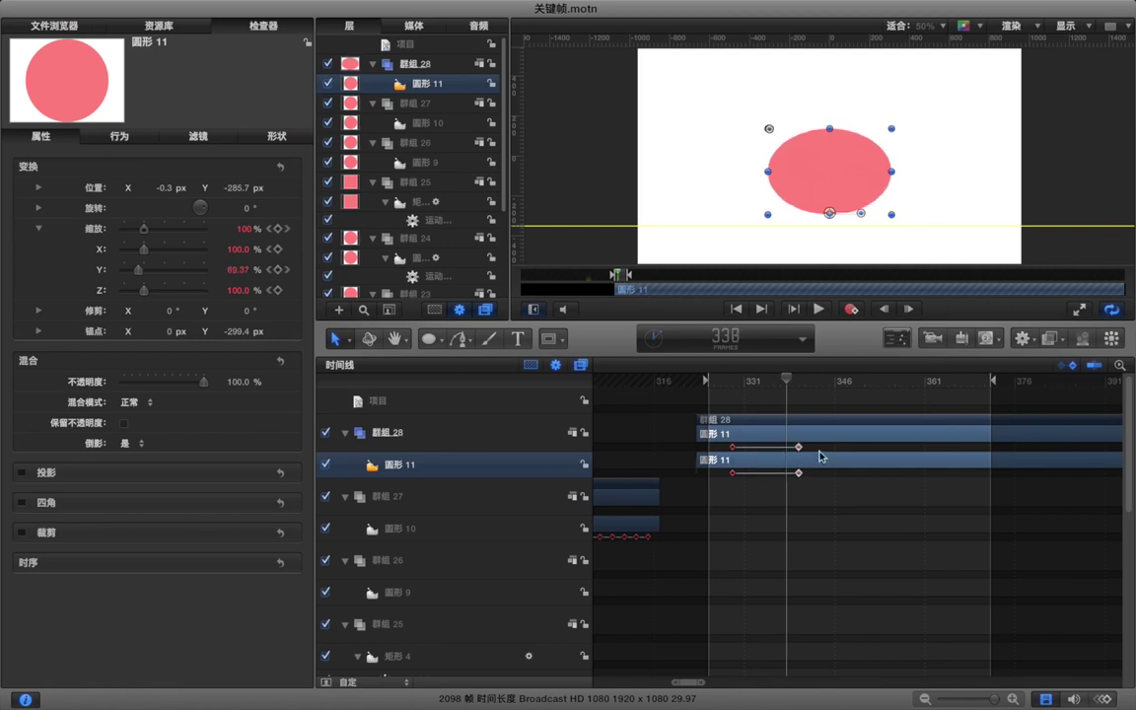
pyautogui.press('Right')
pyautogui.press('Right')
pyautogui.press('Right')
pyautogui.press('Right')
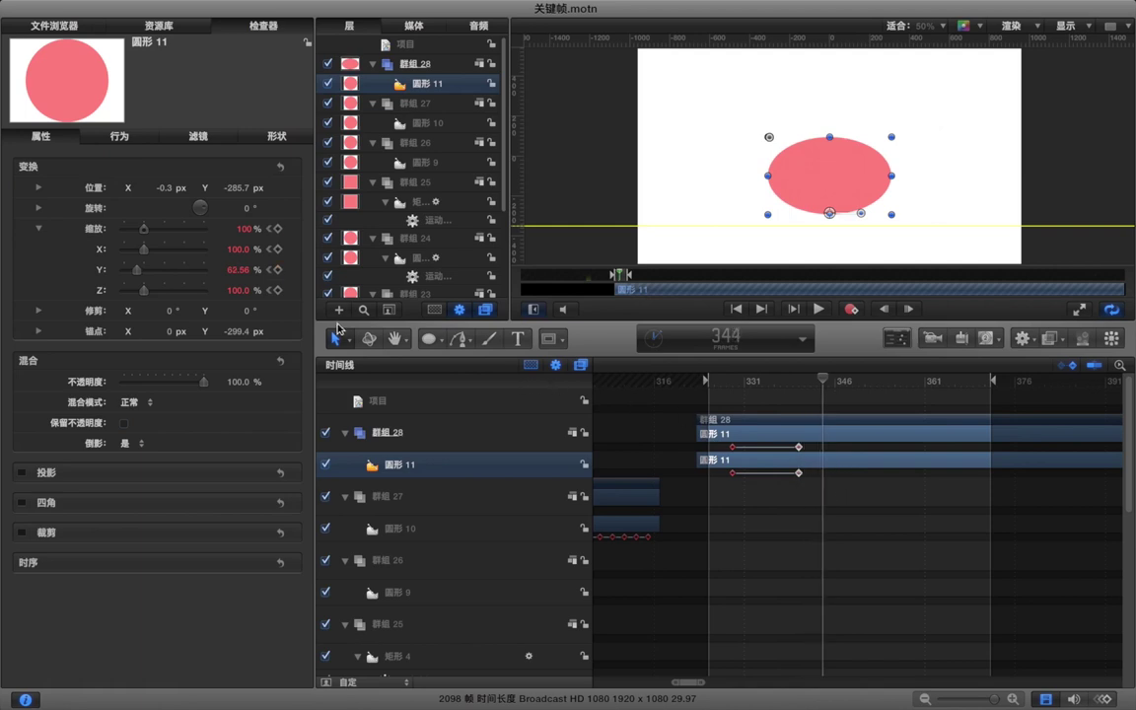
pyautogui.press('Left')
pyautogui.moveTo(239, 276); pyautogui.dragTo(312, 275)
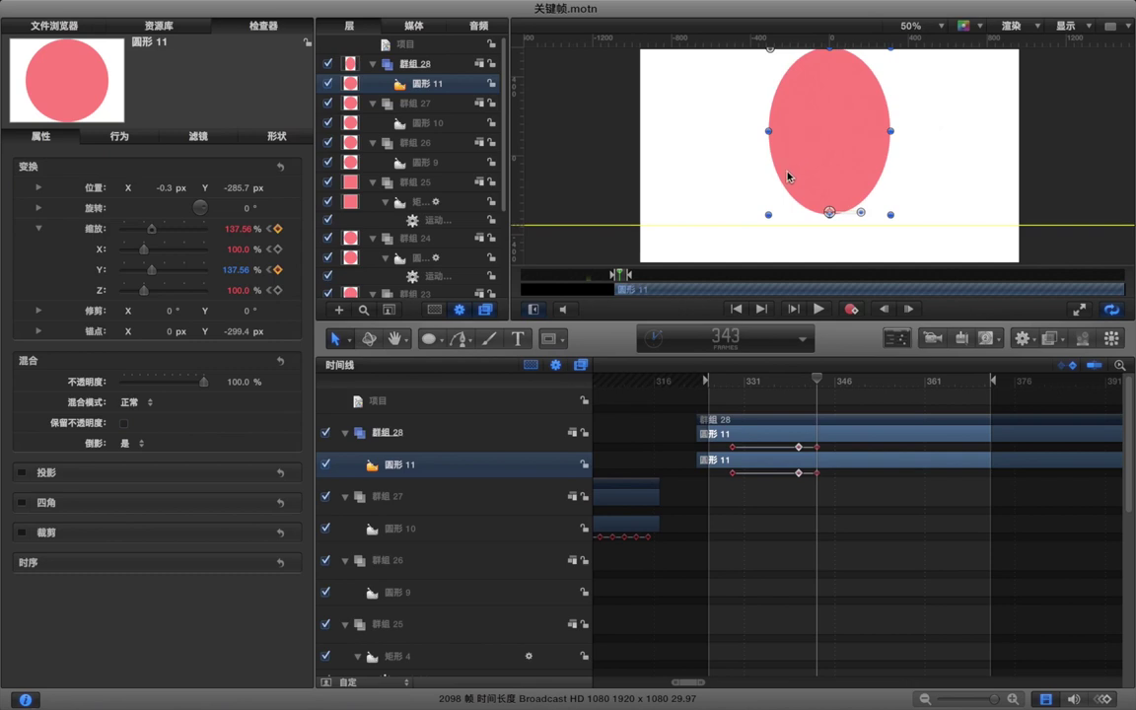
pyautogui.press('super+minus')
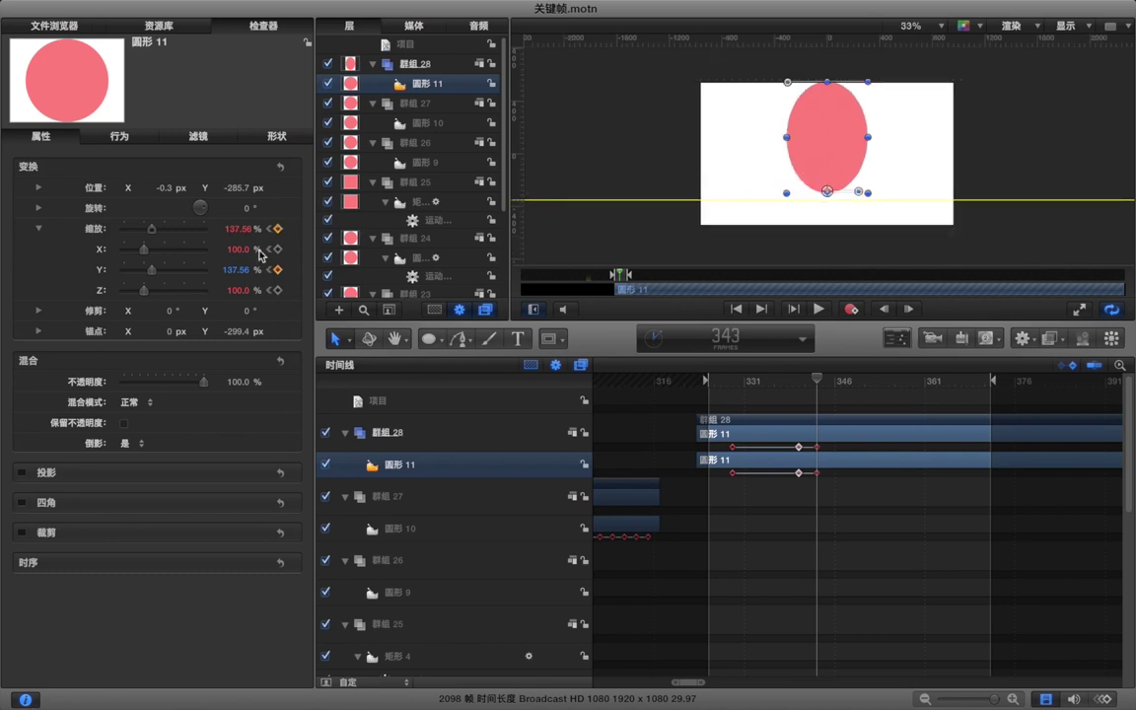
pyautogui.moveTo(235, 274); pyautogui.dragTo(236, 276)
# - Add a keyframe at frame 346 that squashes the circle's Y scale moderately below 100%
pyautogui.press('Right')
pyautogui.press('Right')
pyautogui.press('Right')
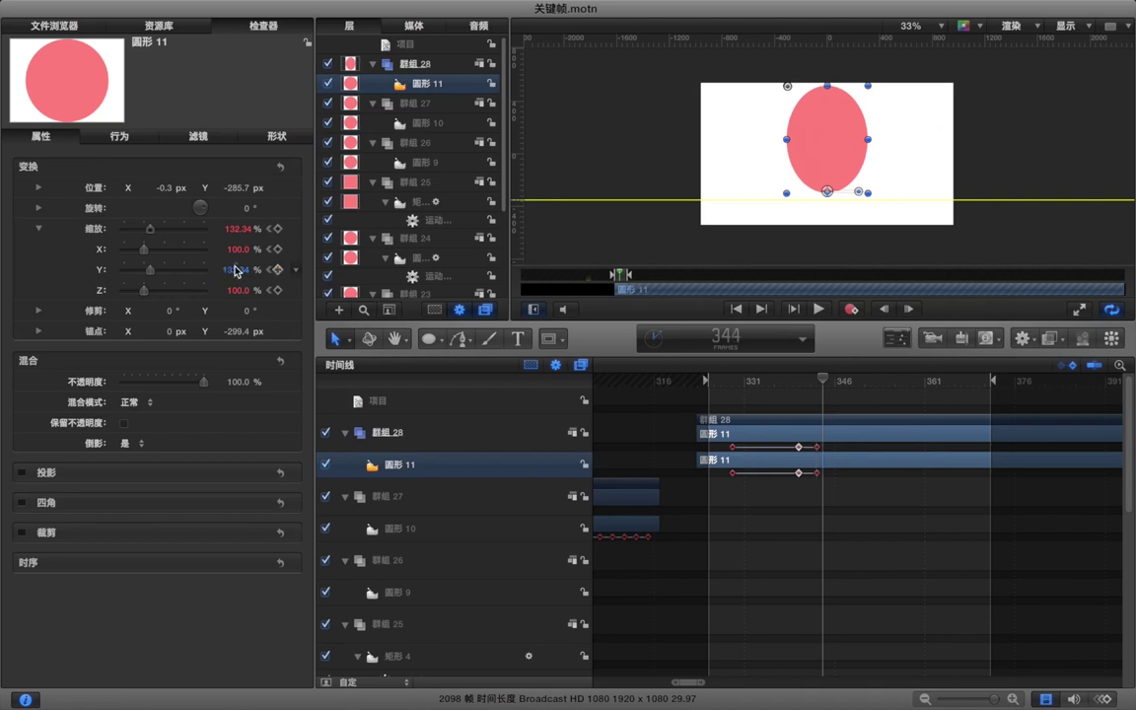
pyautogui.moveTo(235, 271); pyautogui.dragTo(236, 269)
# - Add alternating stretch and squash Y scale keyframes at frames 348, 350, 352 and 354, each deviating less from 100%
pyautogui.press('Right')
pyautogui.press('Right')
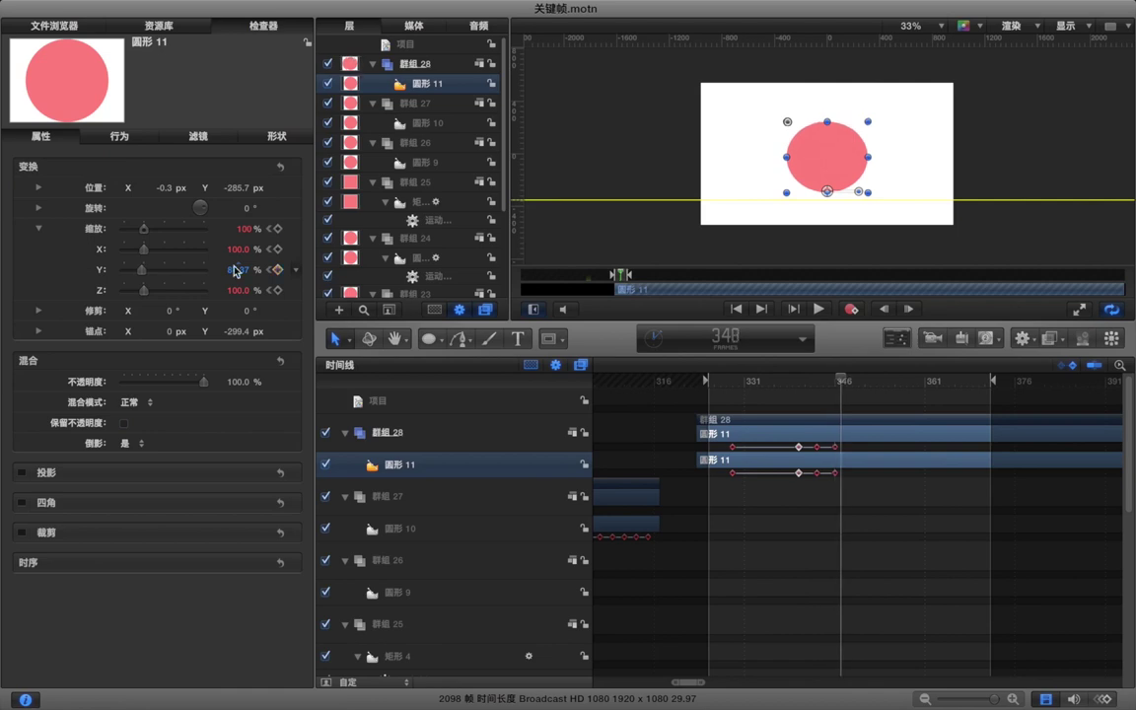
pyautogui.moveTo(235, 272); pyautogui.dragTo(237, 275)
pyautogui.press('Right')
pyautogui.press('Right')
pyautogui.press('Right')
pyautogui.press('Right')
pyautogui.press('Right')
pyautogui.press('Right')
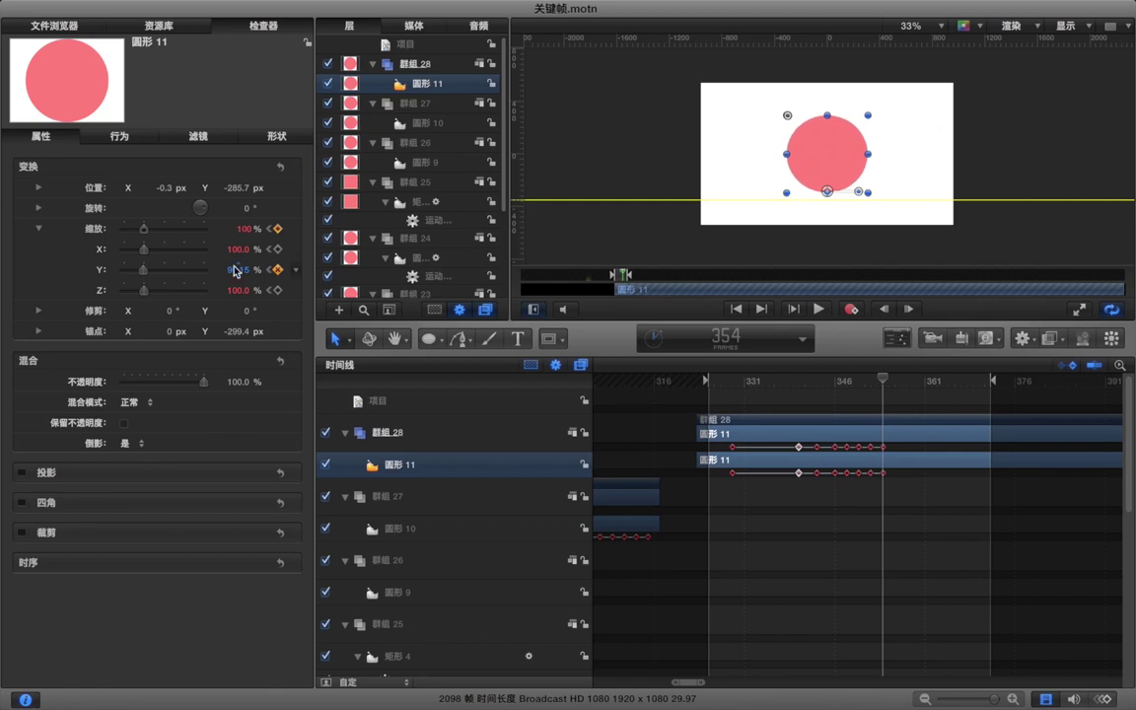
# - Settle the bounce with Y scale keyframes of about 102.15% at frame 356 and 100% at frame 358
pyautogui.press('Right')
pyautogui.press('Right')
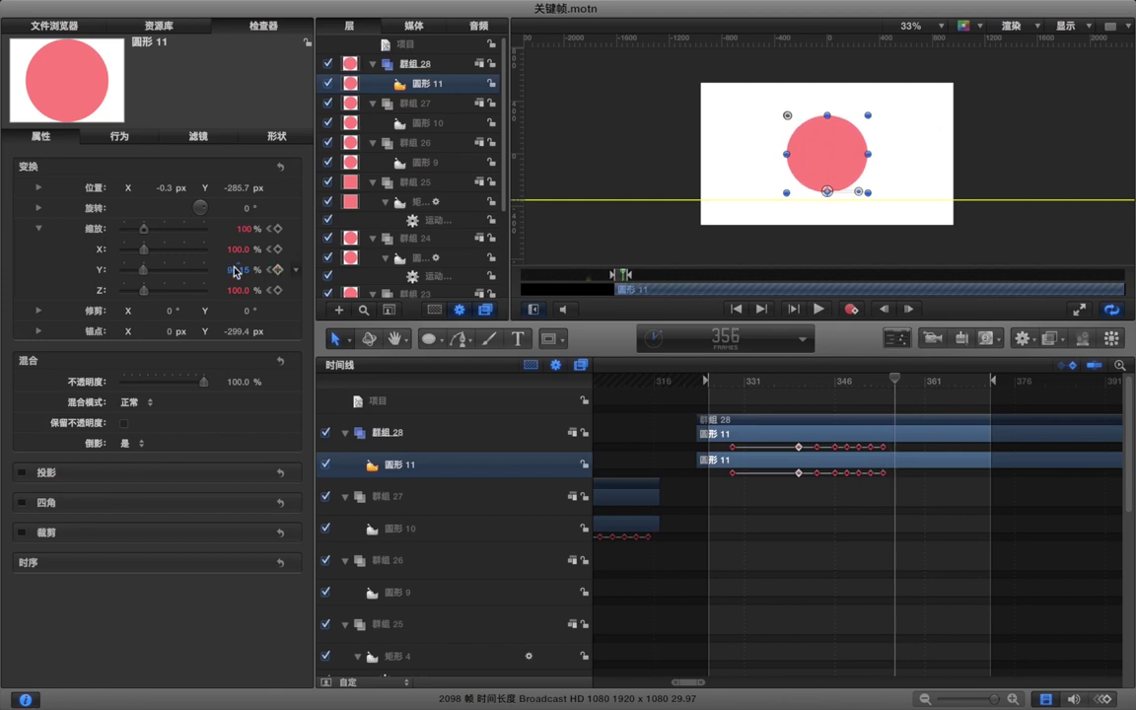
pyautogui.moveTo(235, 272); pyautogui.dragTo(235, 264)
pyautogui.press('Right')
pyautogui.press('Right')
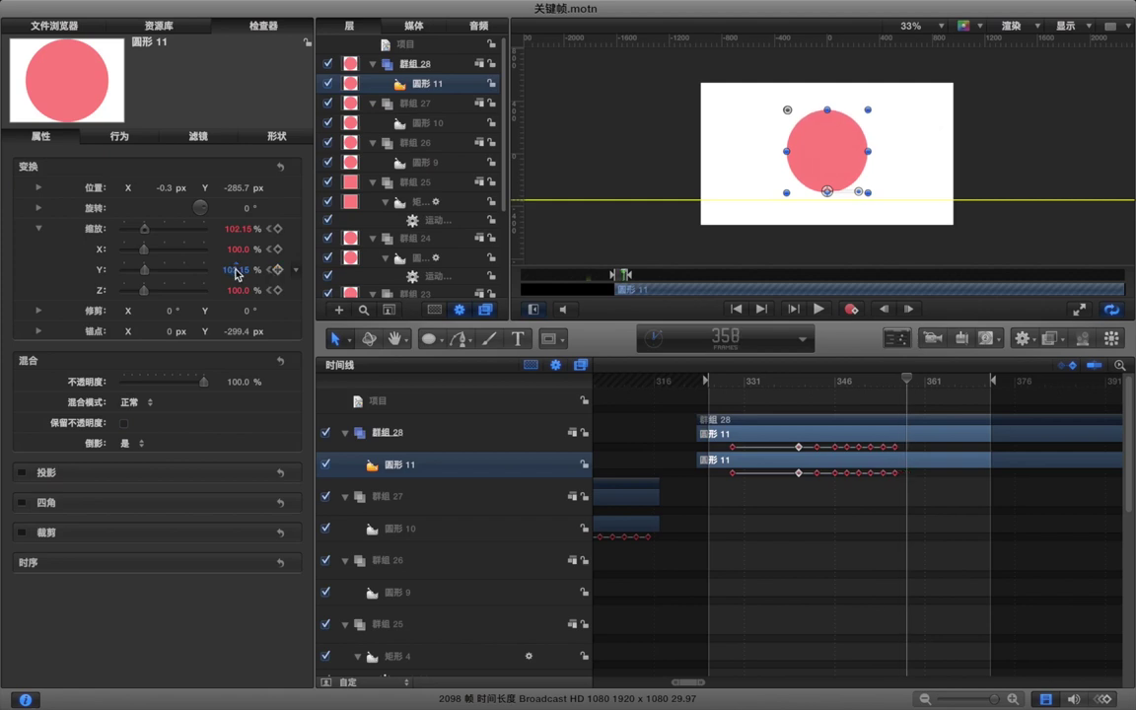
pyautogui.click(235, 274)
pyautogui.write('100')
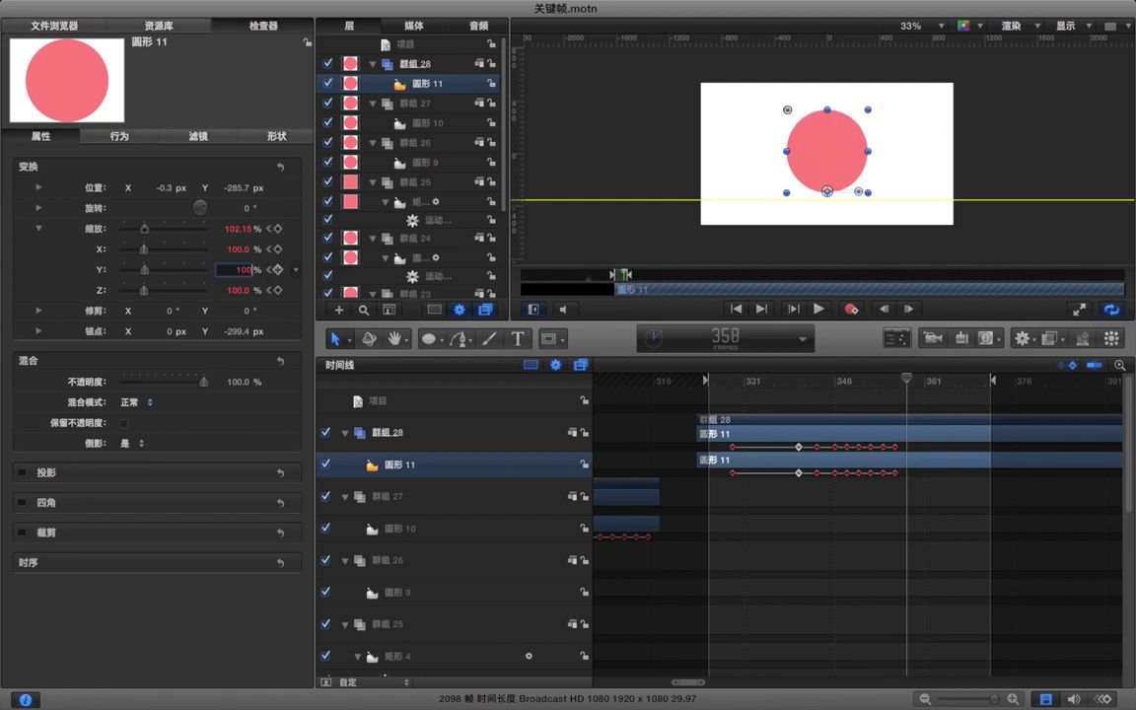
pyautogui.press('Return')
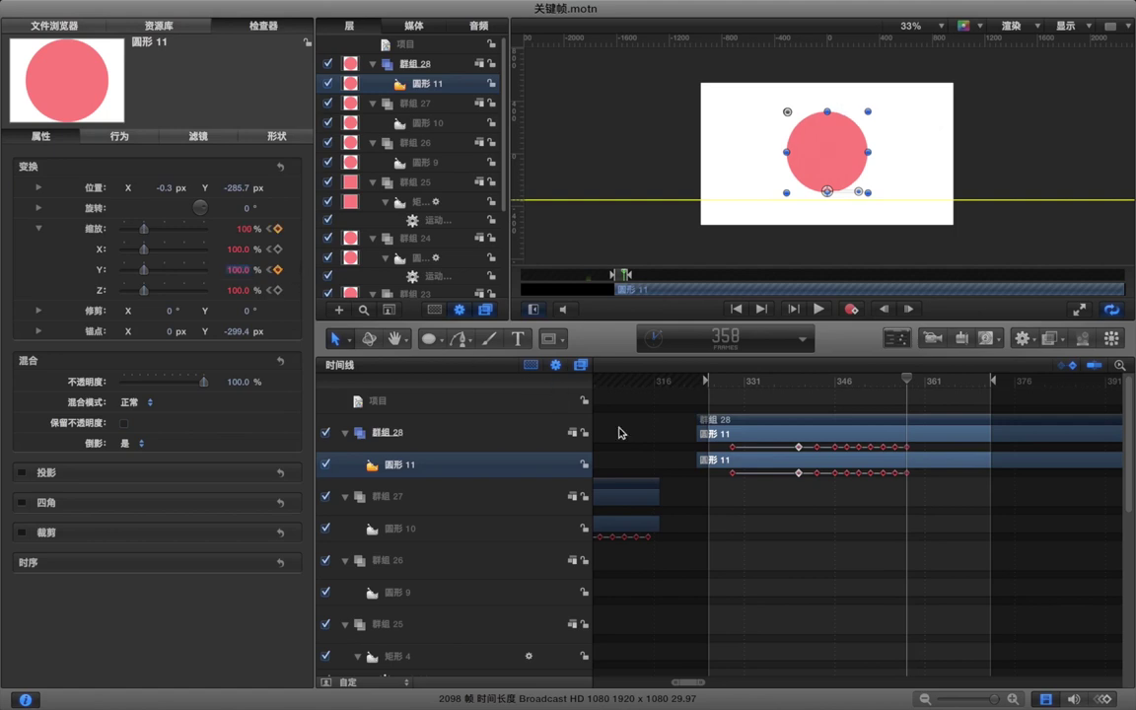
# - In the keyframe editor, smooth the Y scale curve into the frame 340 low point and lengthen the first keyframe's outgoing handle
pyautogui.click(1106, 701)
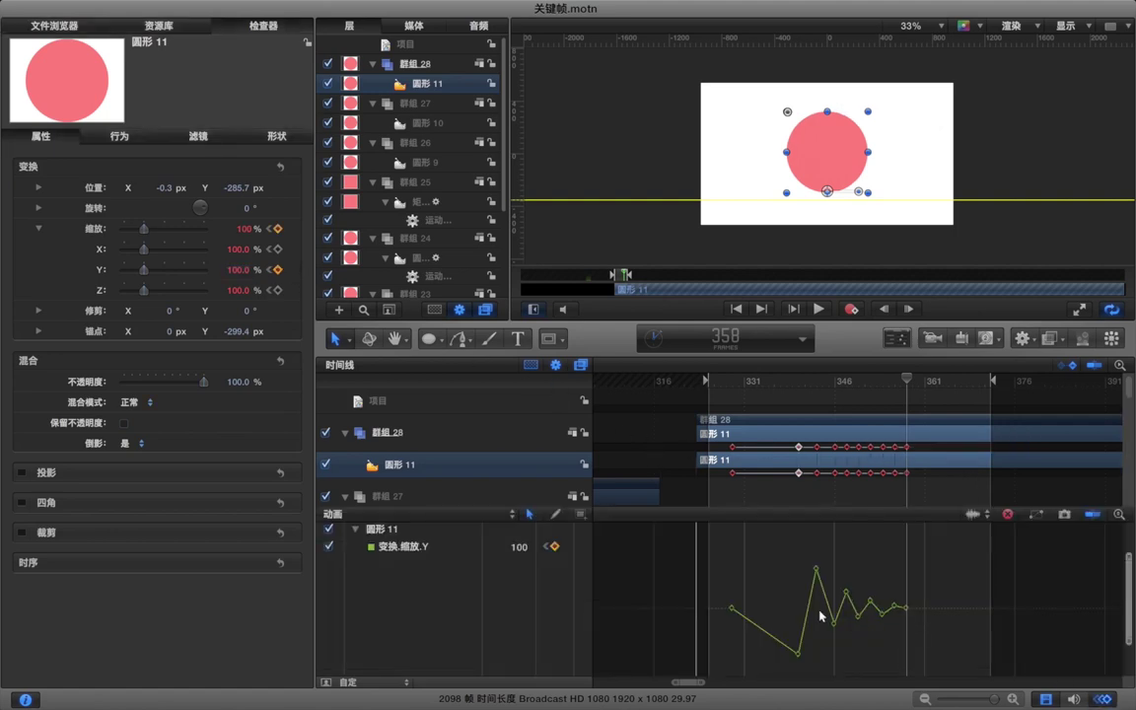
pyautogui.rightClick(801, 656)
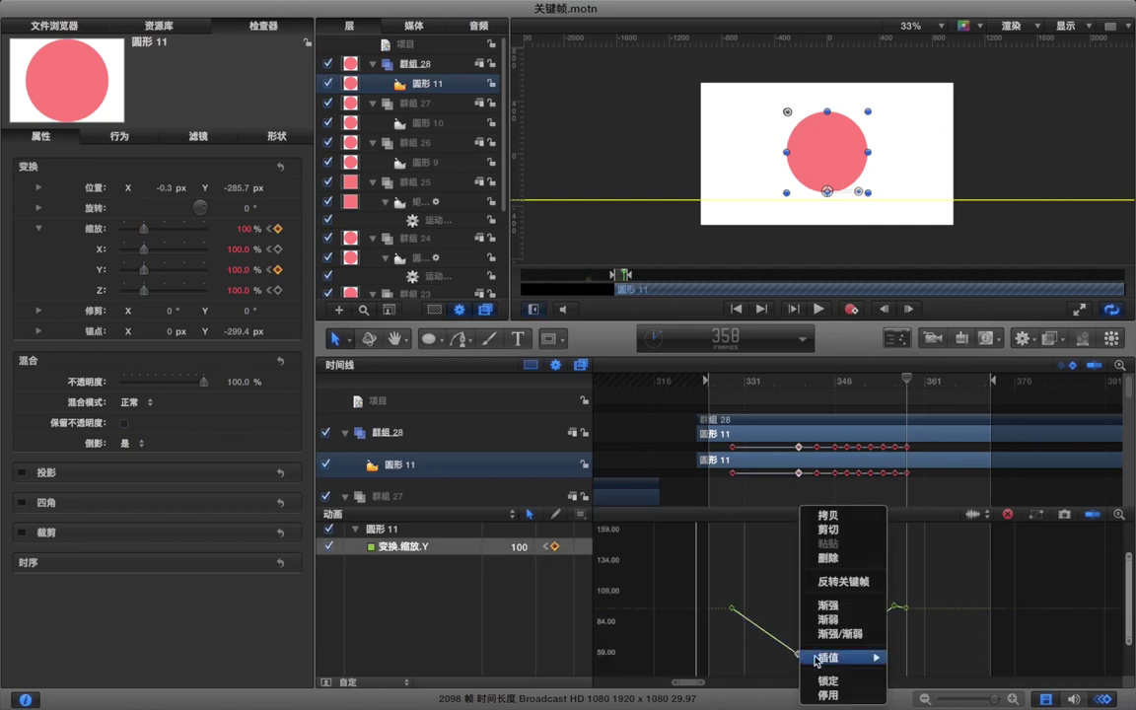
pyautogui.moveTo(859, 657)
pyautogui.click(909, 655)
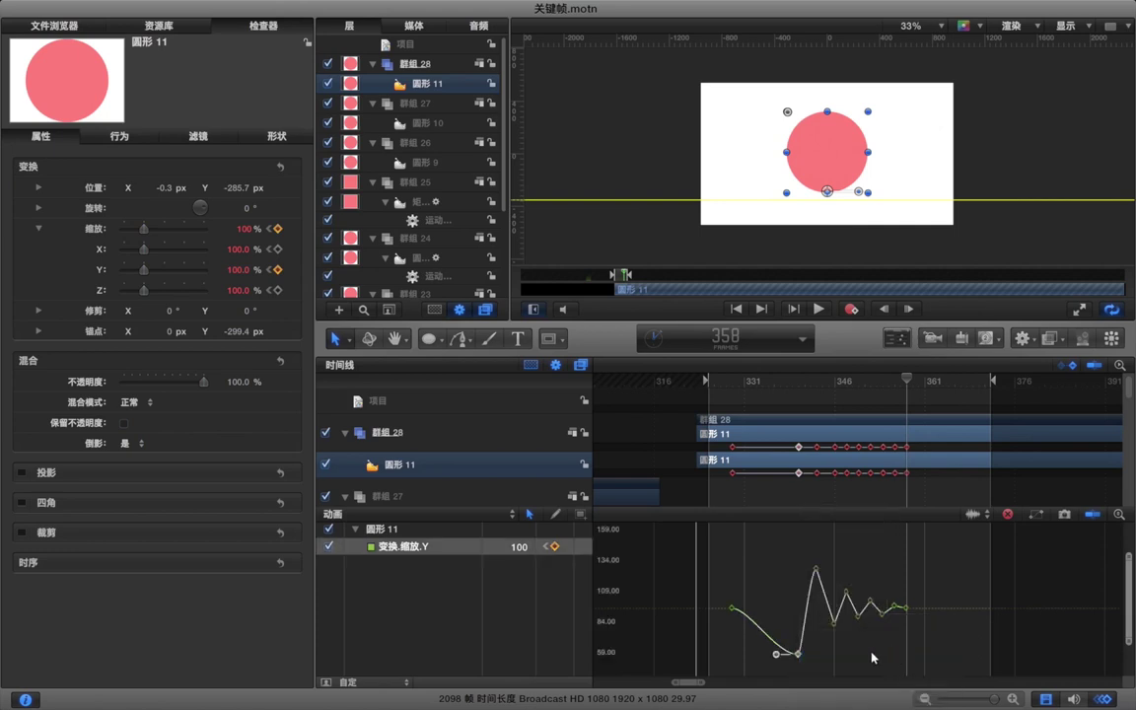
pyautogui.moveTo(776, 656)
pyautogui.mouseDown()
pyautogui.moveTo(753, 659)
pyautogui.moveTo(779, 657)
pyautogui.mouseUp()
pyautogui.click(733, 609)
pyautogui.moveTo(750, 611); pyautogui.dragTo(789, 609)
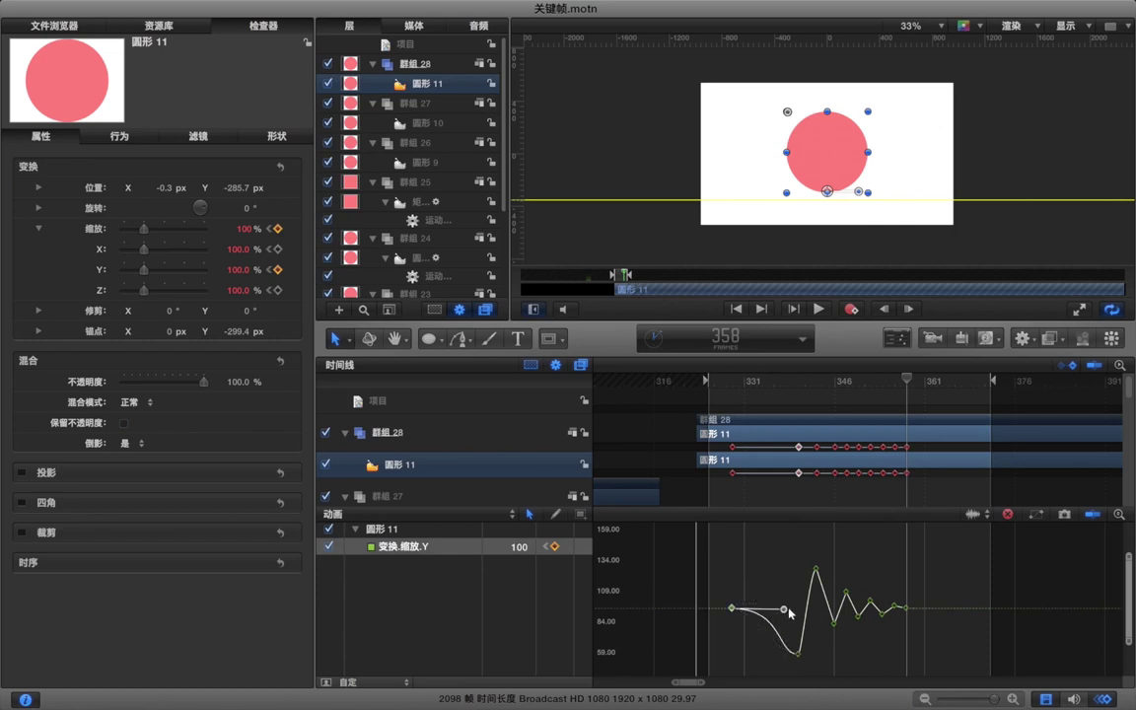
# - Apply combined ease in/ease out (渐强/渐弱) to all Y scale keyframes from the frame 343 peak onward and close the keyframe editor
pyautogui.moveTo(927, 624); pyautogui.dragTo(817, 570)
pyautogui.rightClick(817, 570)
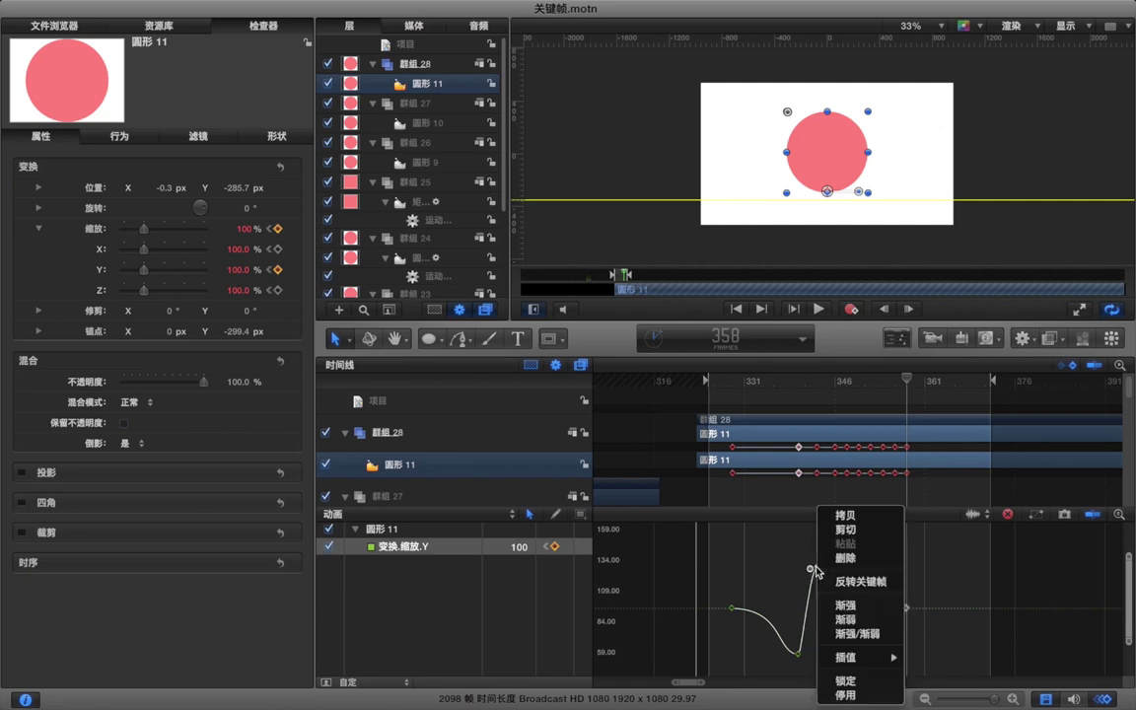
pyautogui.click(868, 624)
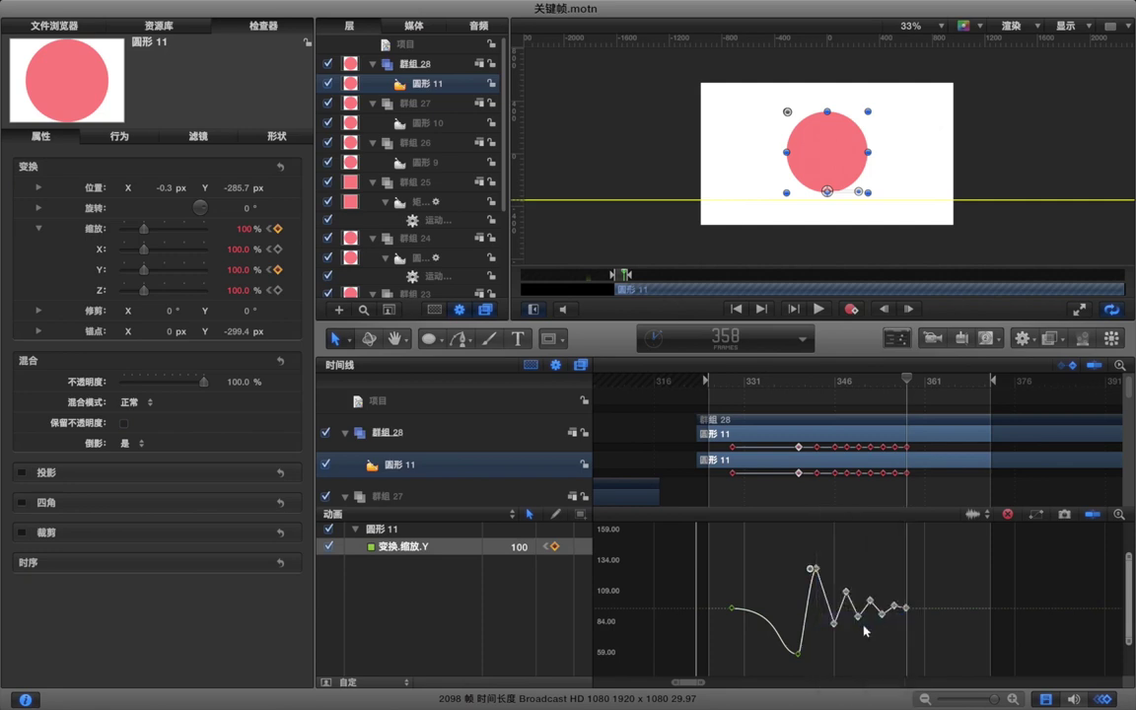
pyautogui.rightClick(818, 575)
pyautogui.click(857, 636)
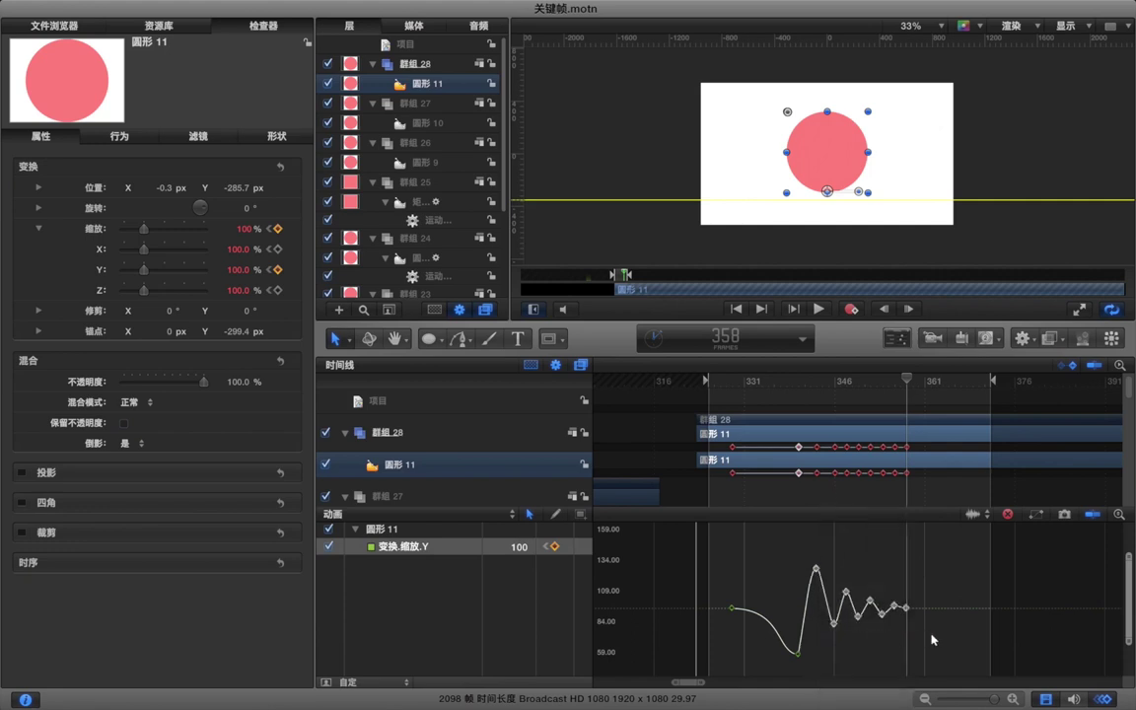
pyautogui.click(1102, 700)
# - Play back the circle's squash-and-stretch animation, including in the enlarged canvas view fitted to the window
pyautogui.click(775, 414)
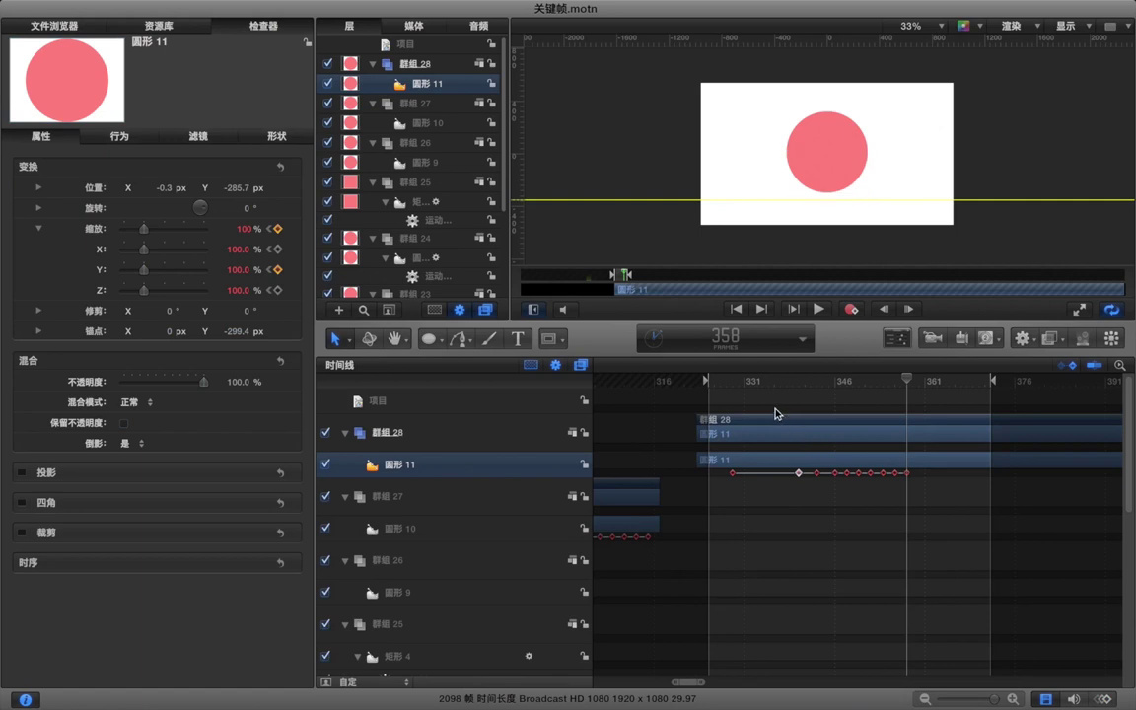
pyautogui.click(720, 381)
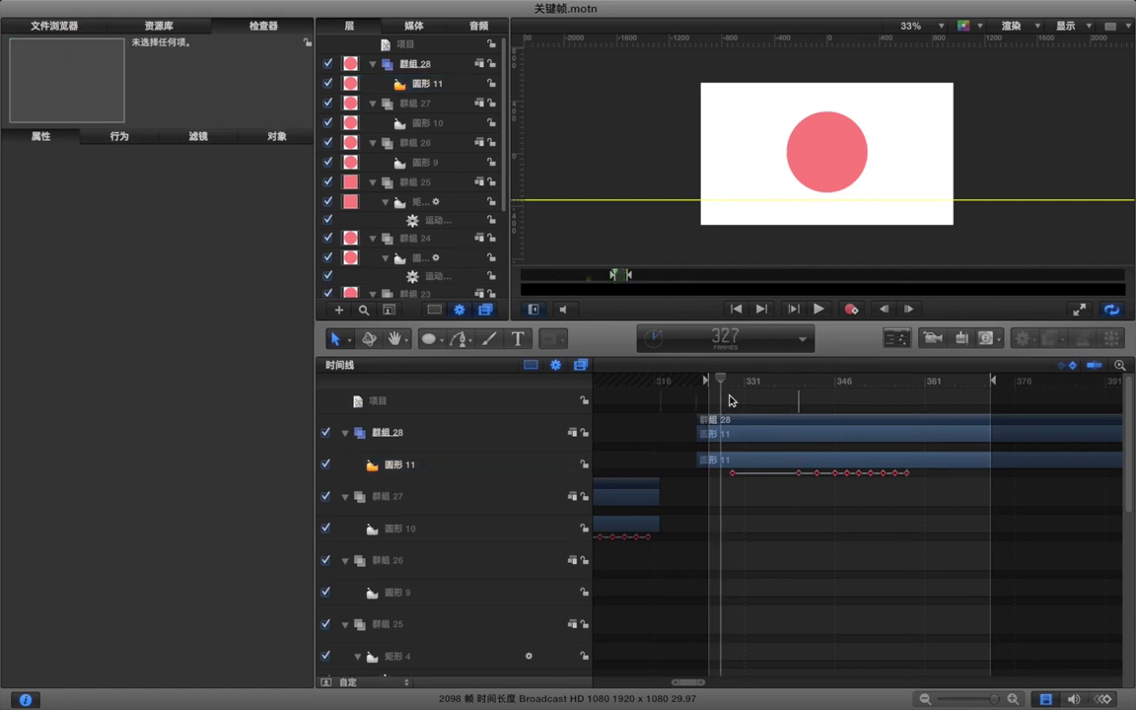
pyautogui.press('space')
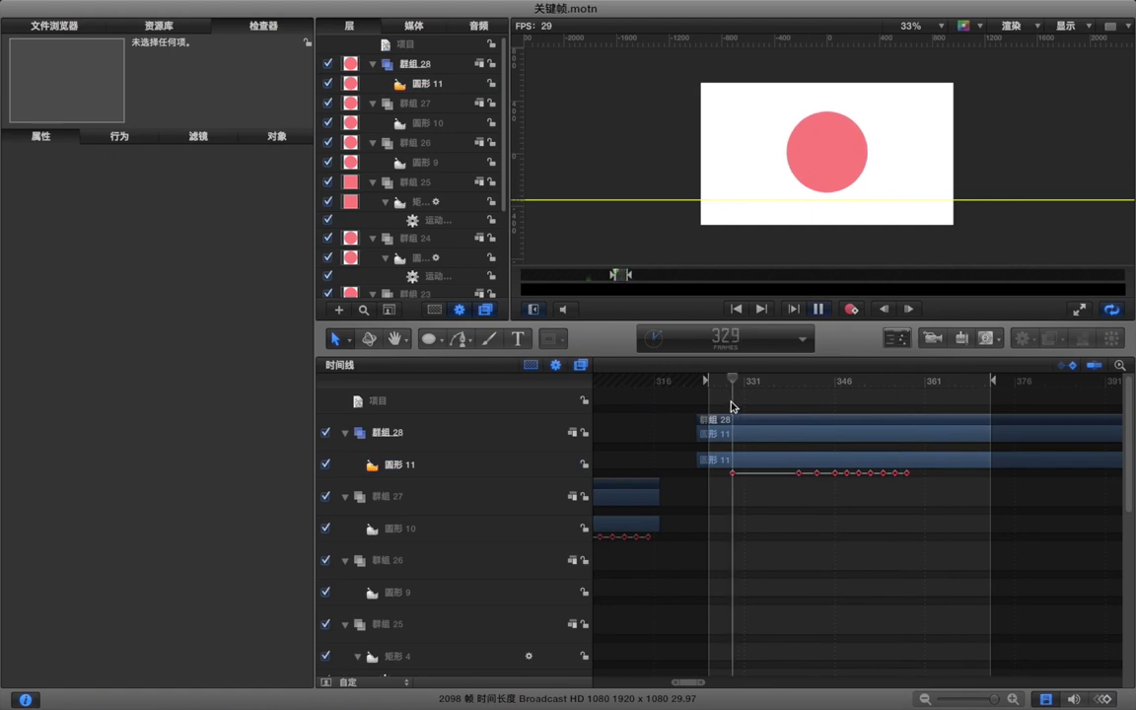
pyautogui.press('space')
pyautogui.click(1081, 311)
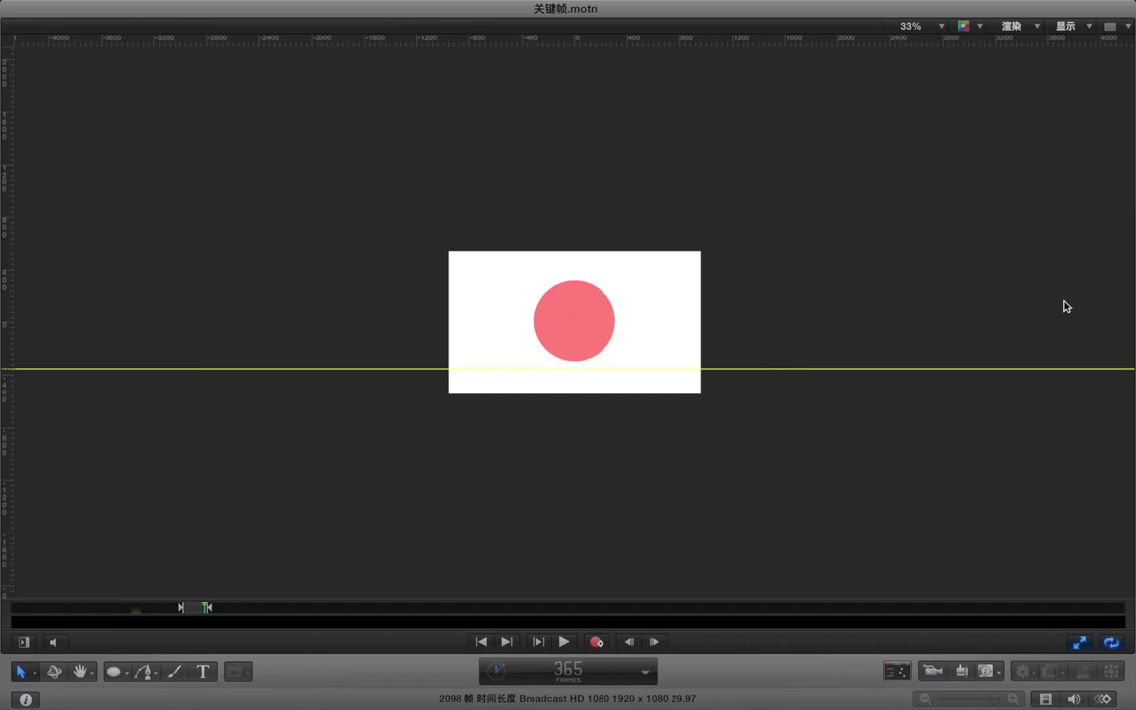
pyautogui.hotkey('shift', 'z')
pyautogui.press('space')
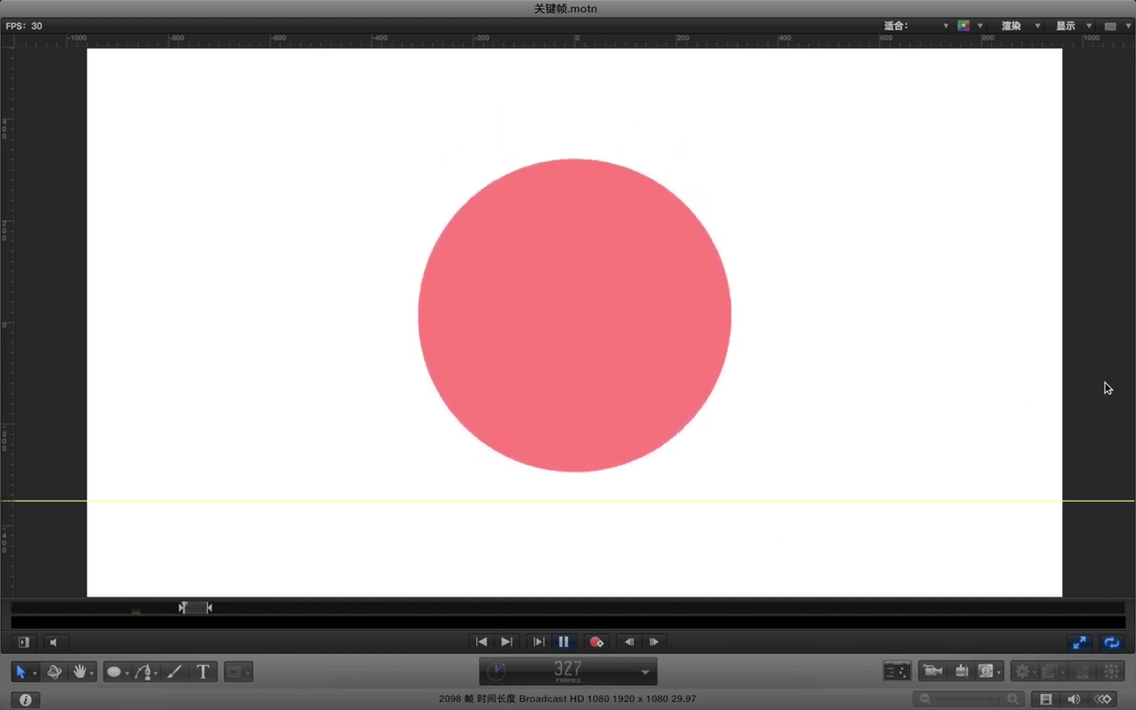
pyautogui.press('space')
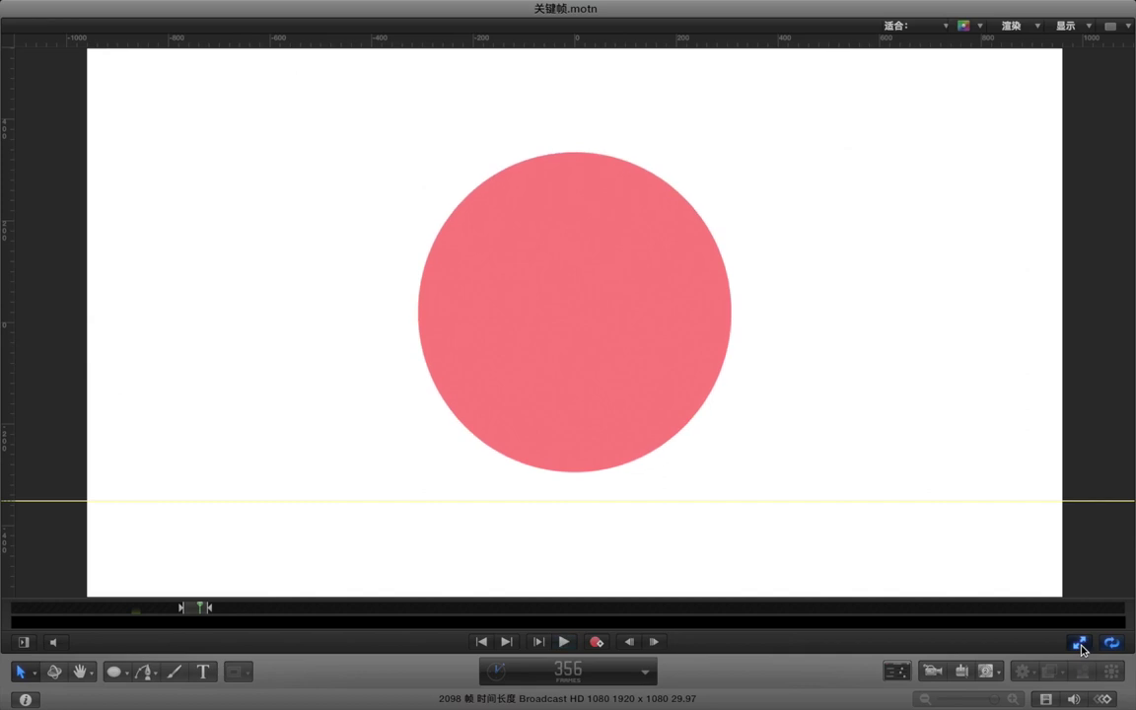
pyautogui.click(1079, 642)
# - Trim the end of the circle's clip to frame 360, just after its last keyframe
pyautogui.hscroll(5, 877, 515)
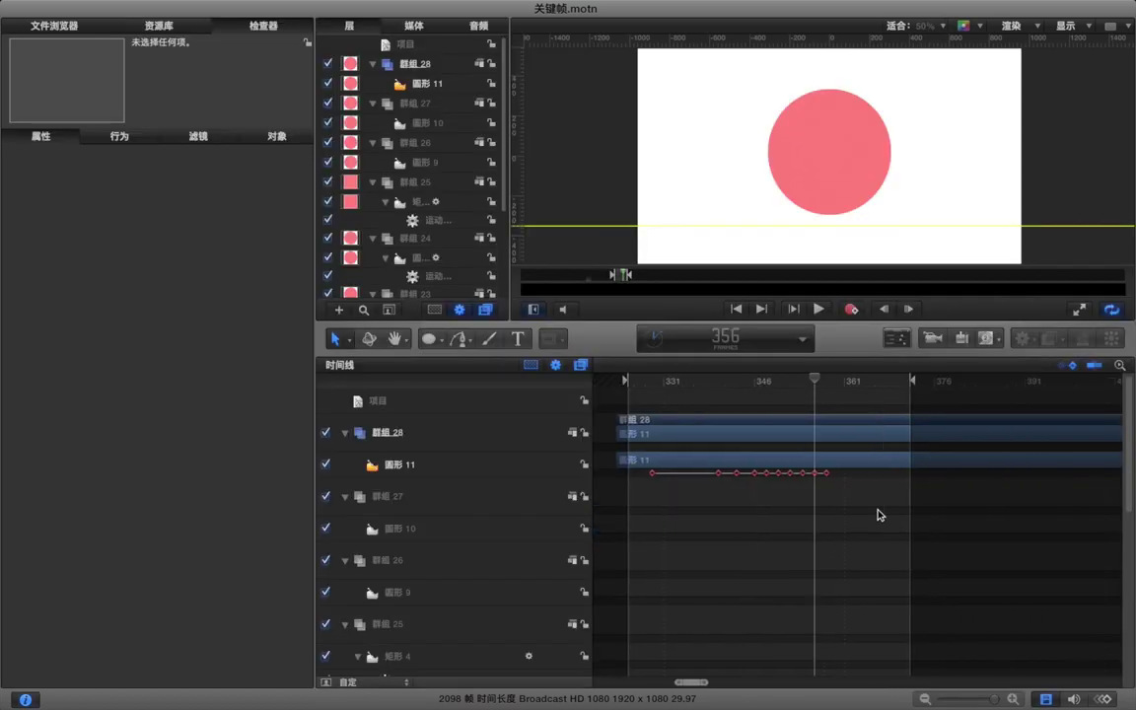
pyautogui.click(714, 385)
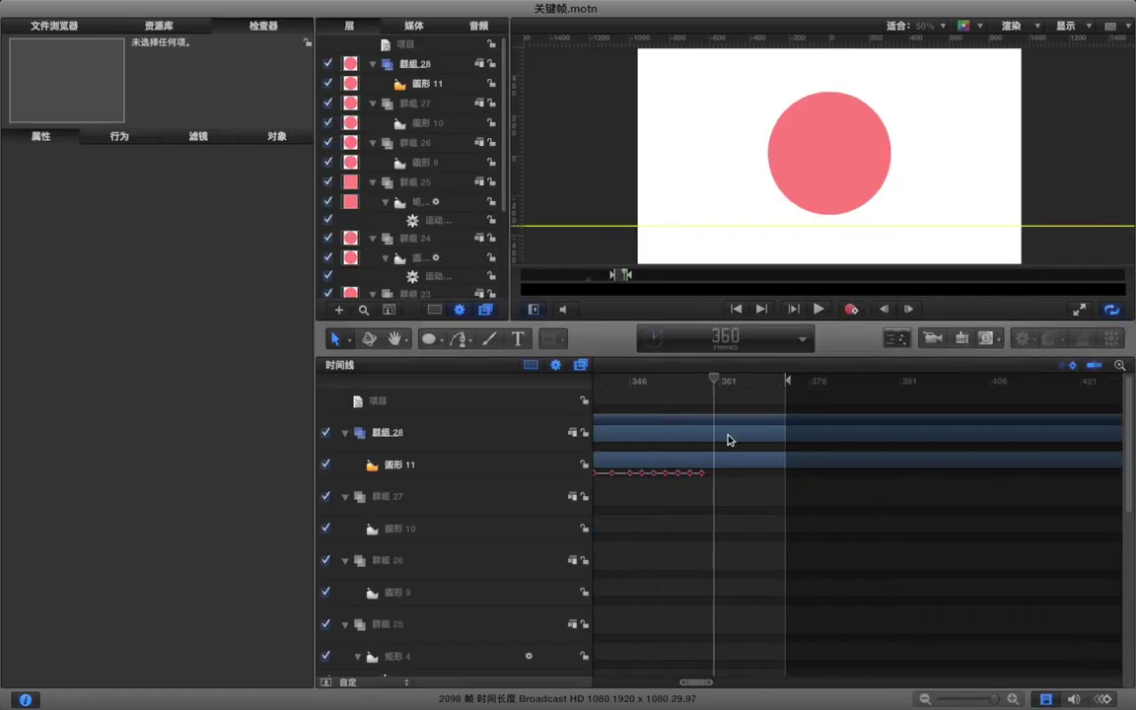
pyautogui.click(743, 465)
pyautogui.hotkey('alt', ']')
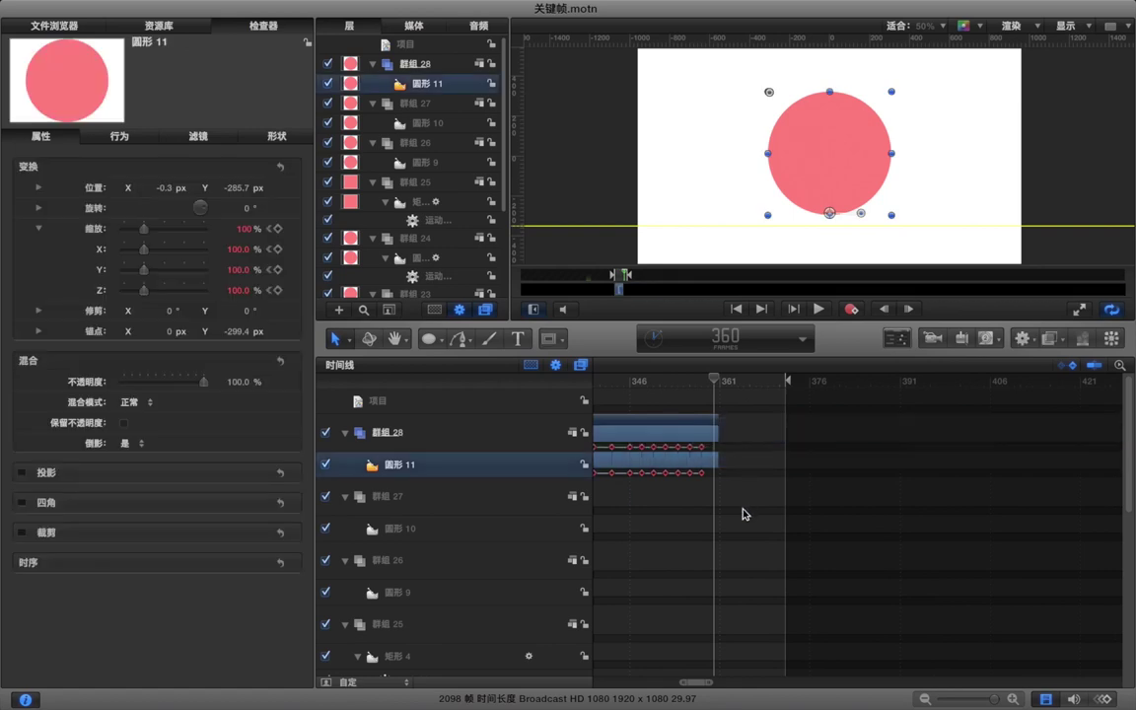
# - Set the play range to start at frame 366 and end at about frame 422
pyautogui.click(746, 481)
pyautogui.moveTo(792, 384); pyautogui.dragTo(1095, 400)
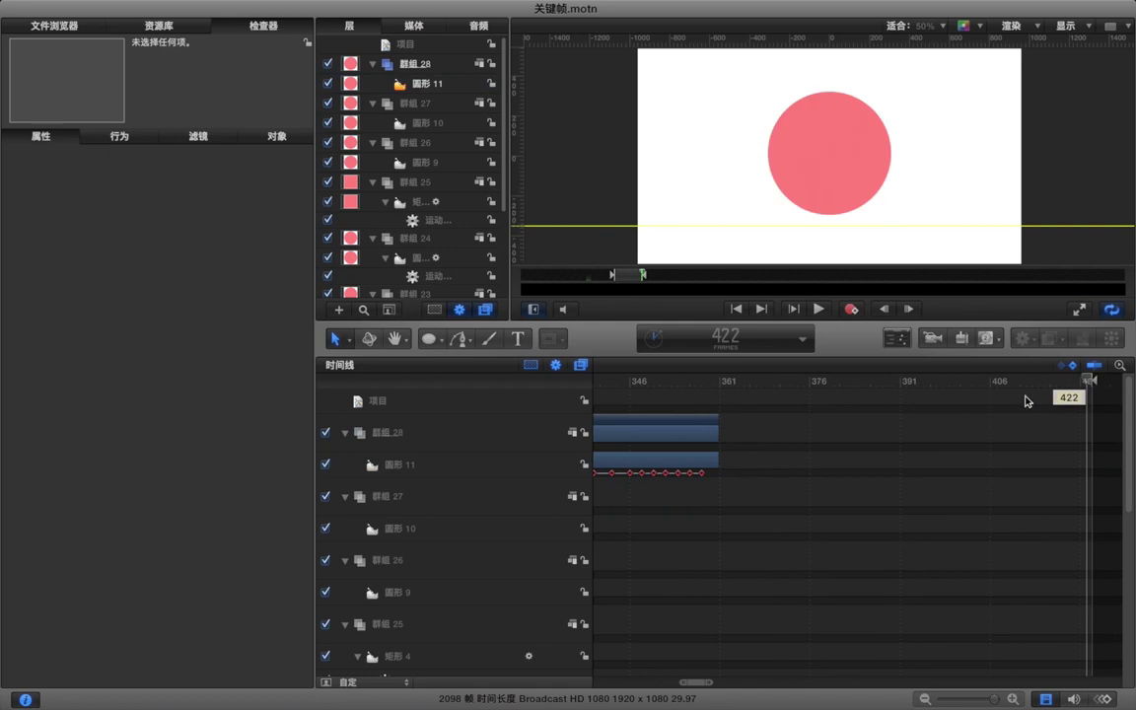
pyautogui.click(750, 385)
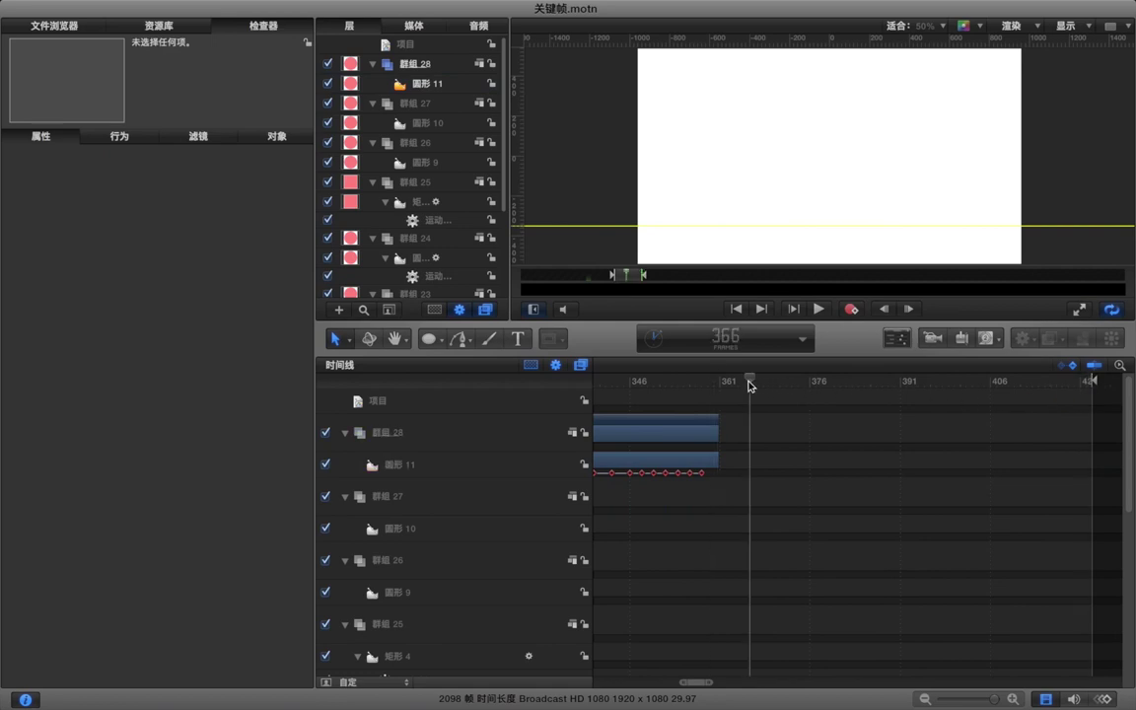
pyautogui.click(736, 436)
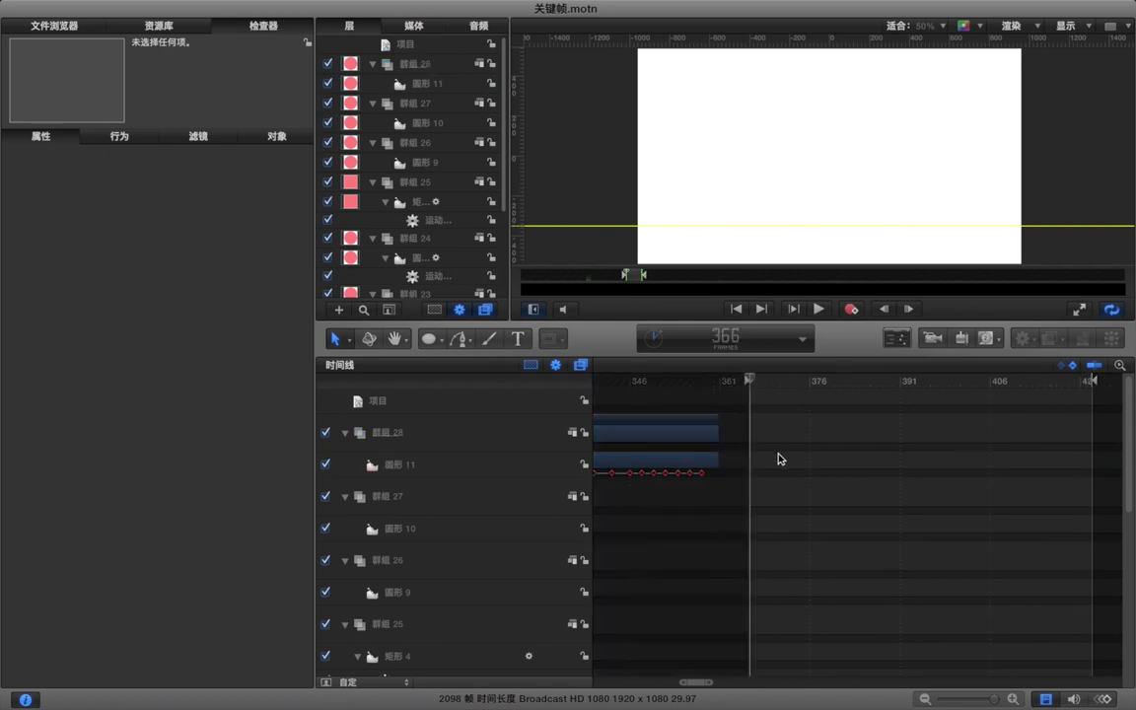
pyautogui.hscroll(5, 778, 458)
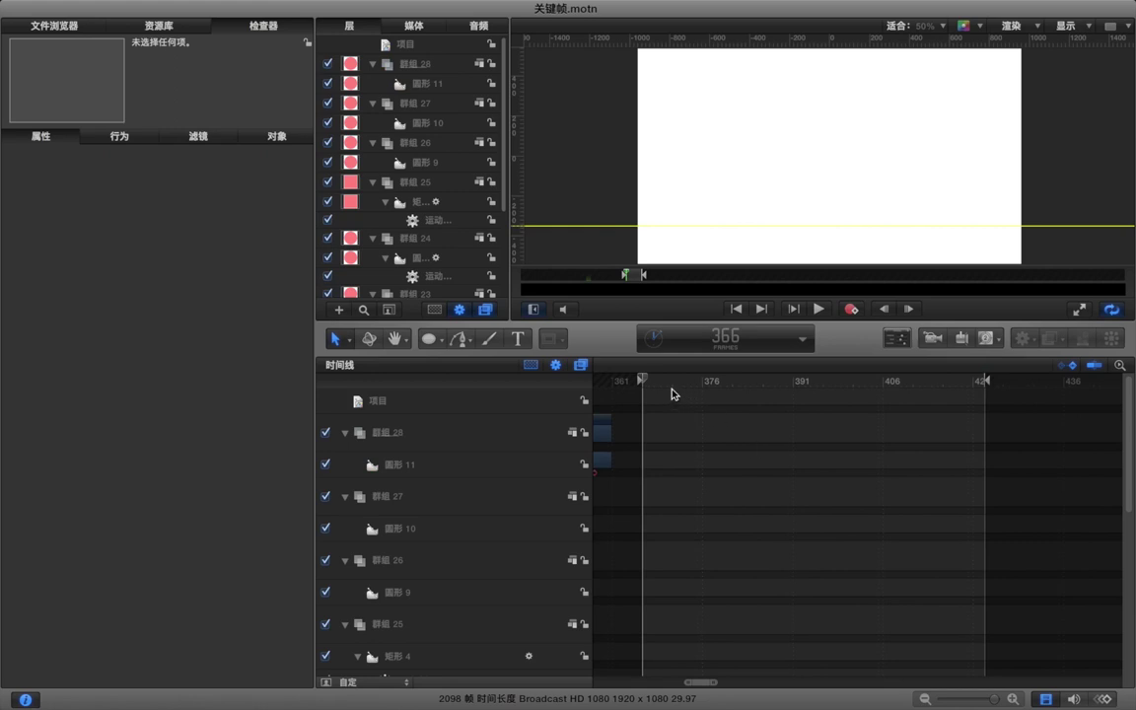
# - Draw a square about 172 px wide near the canvas's upper edge, centred at about X 22, Y 390 px
pyautogui.click(427, 341)
pyautogui.click(473, 367)
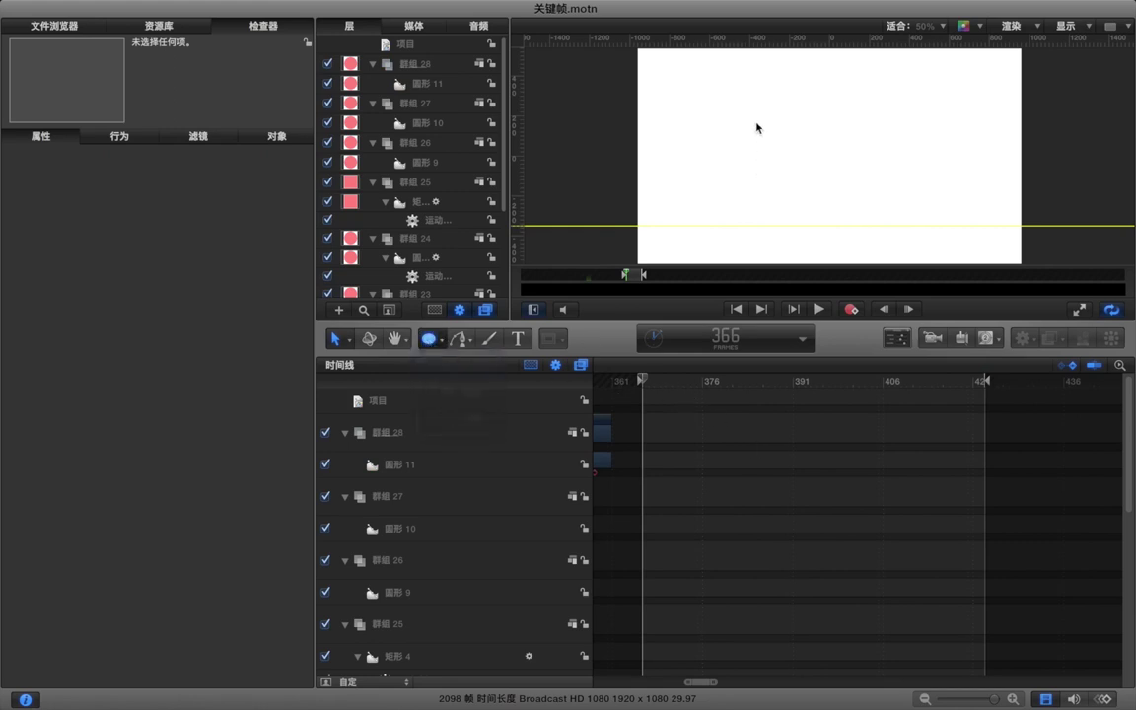
pyautogui.moveTo(816, 61); pyautogui.dragTo(851, 95)
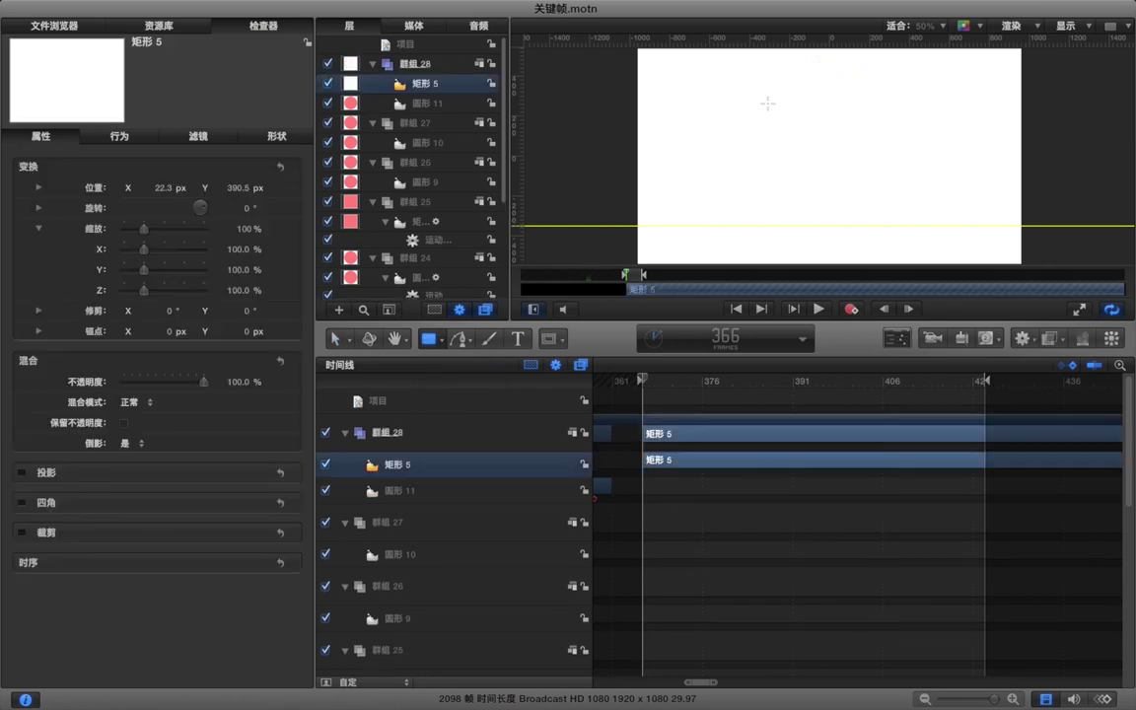
# - Set the new square's fill colour to 橙红色 from the colour pencils and close the colour picker
pyautogui.click(274, 136)
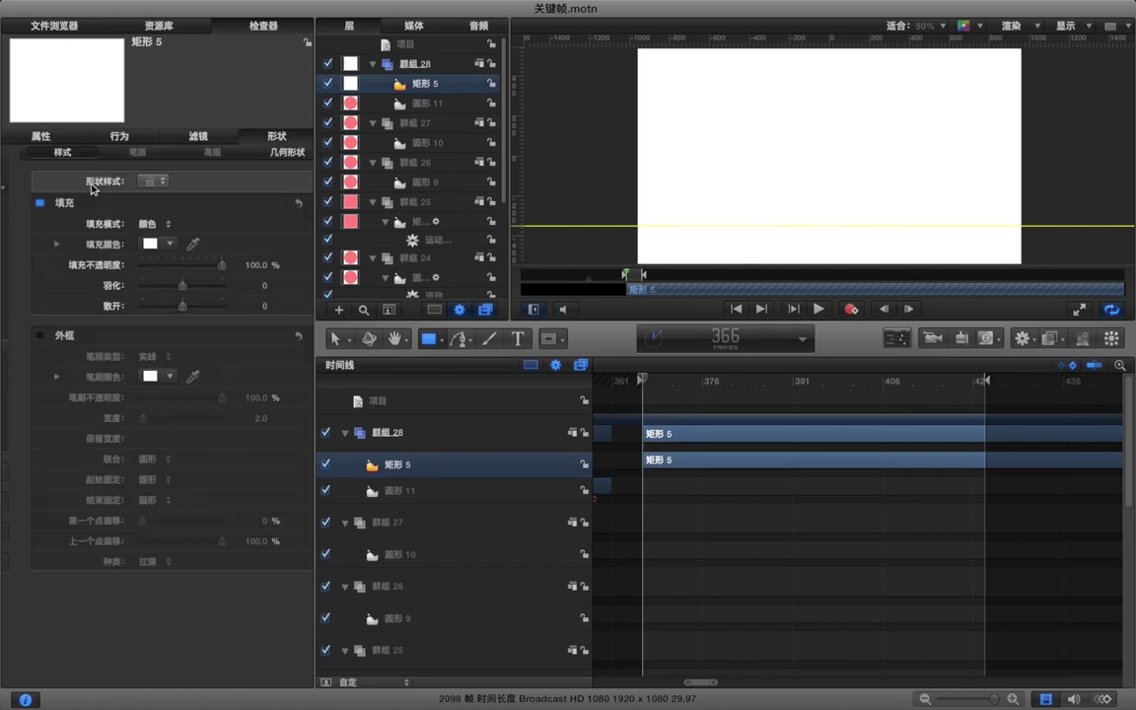
pyautogui.click(132, 245)
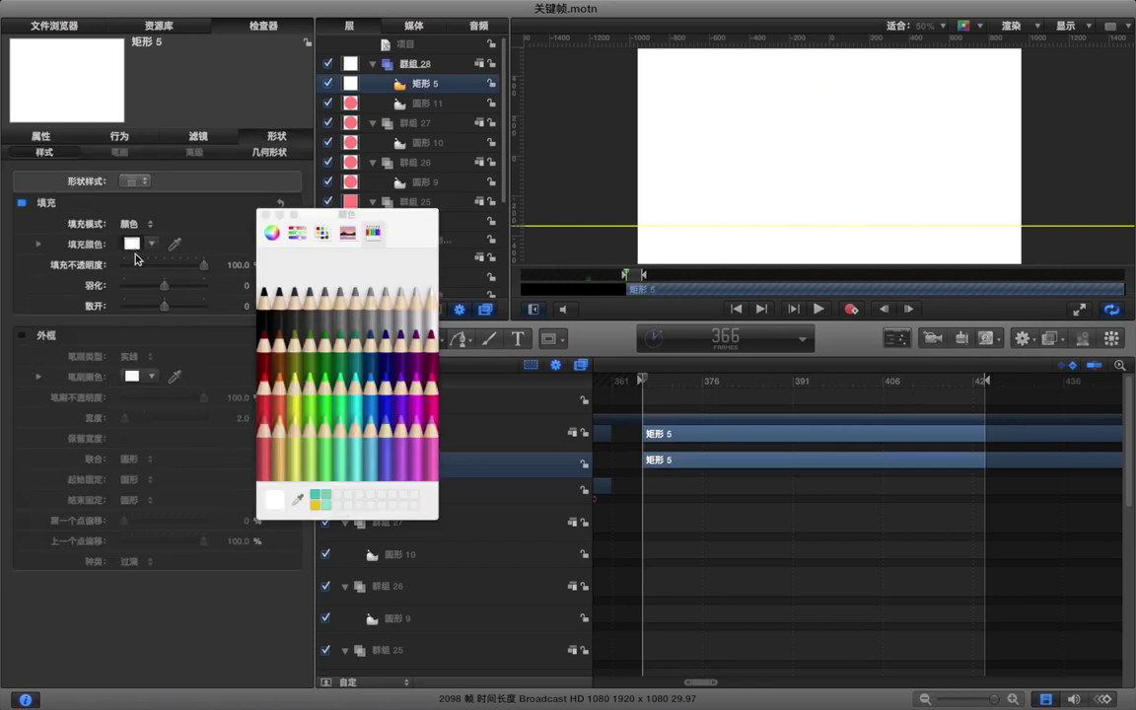
pyautogui.click(263, 427)
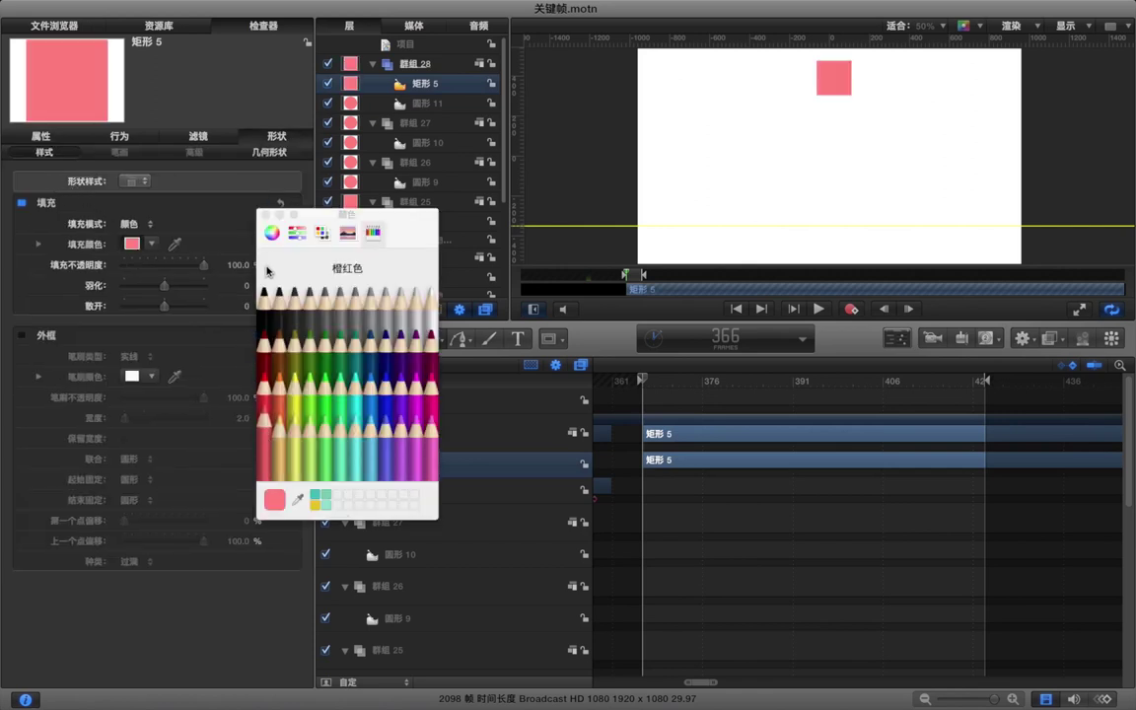
pyautogui.click(265, 215)
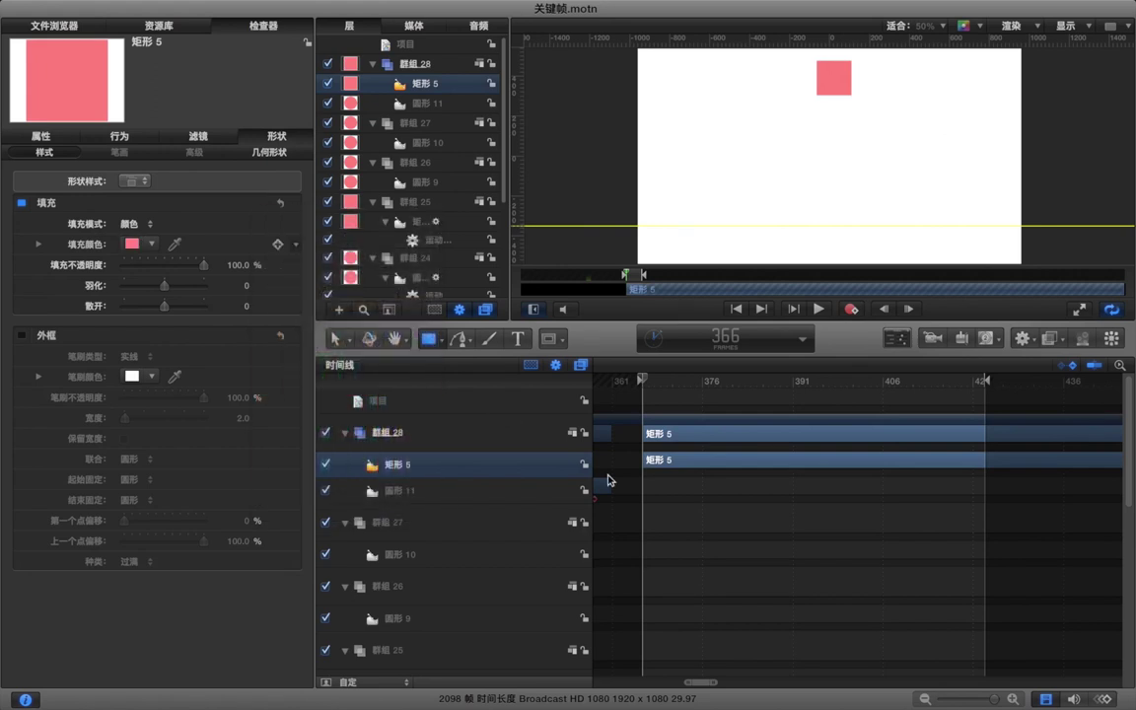
# - Move the square out of 群组 28 into its own new group above it
pyautogui.click(676, 513)
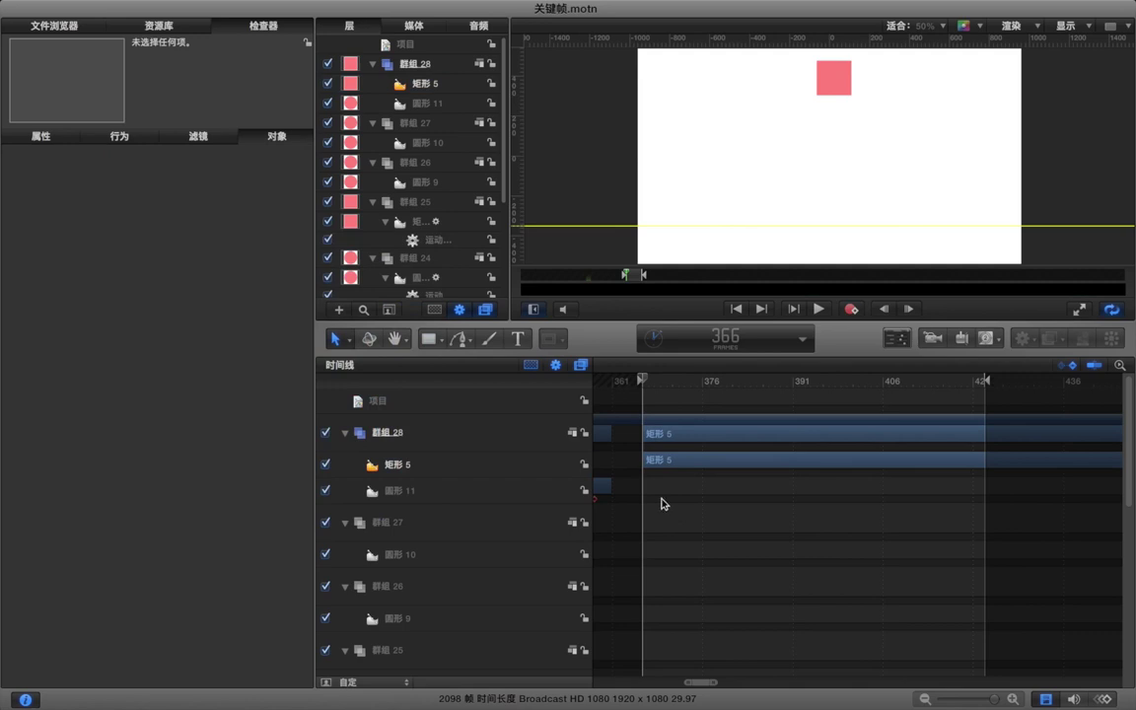
pyautogui.moveTo(414, 92); pyautogui.dragTo(630, 358)
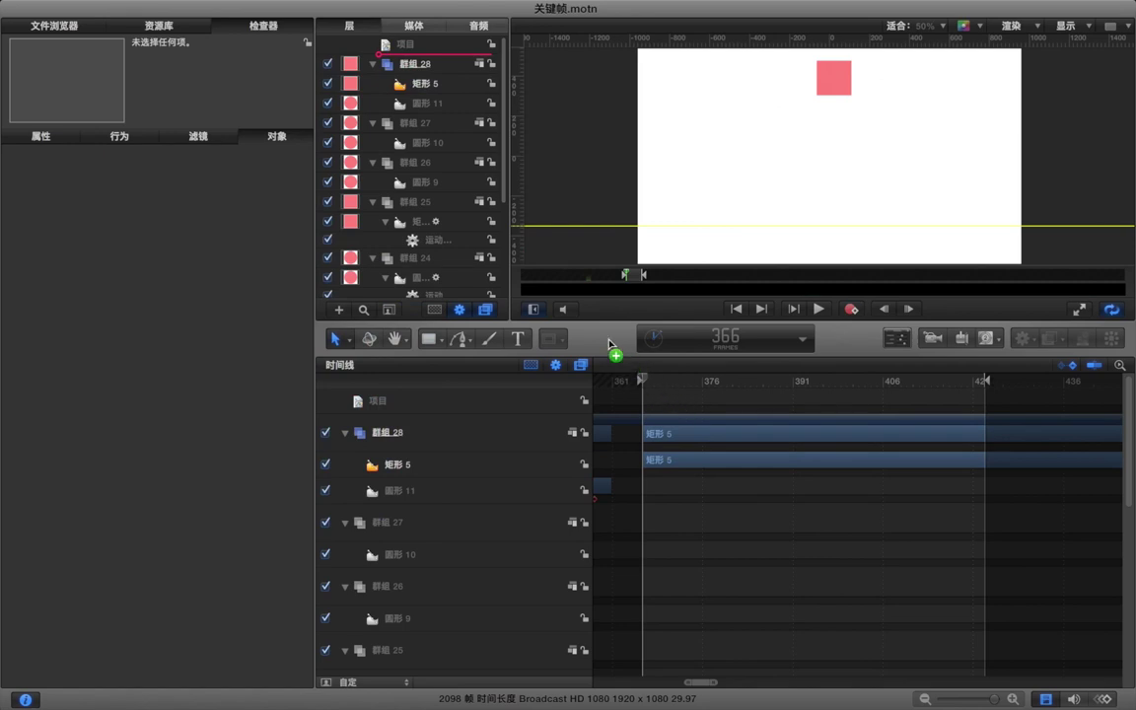
pyautogui.moveTo(611, 344); pyautogui.dragTo(611, 344)
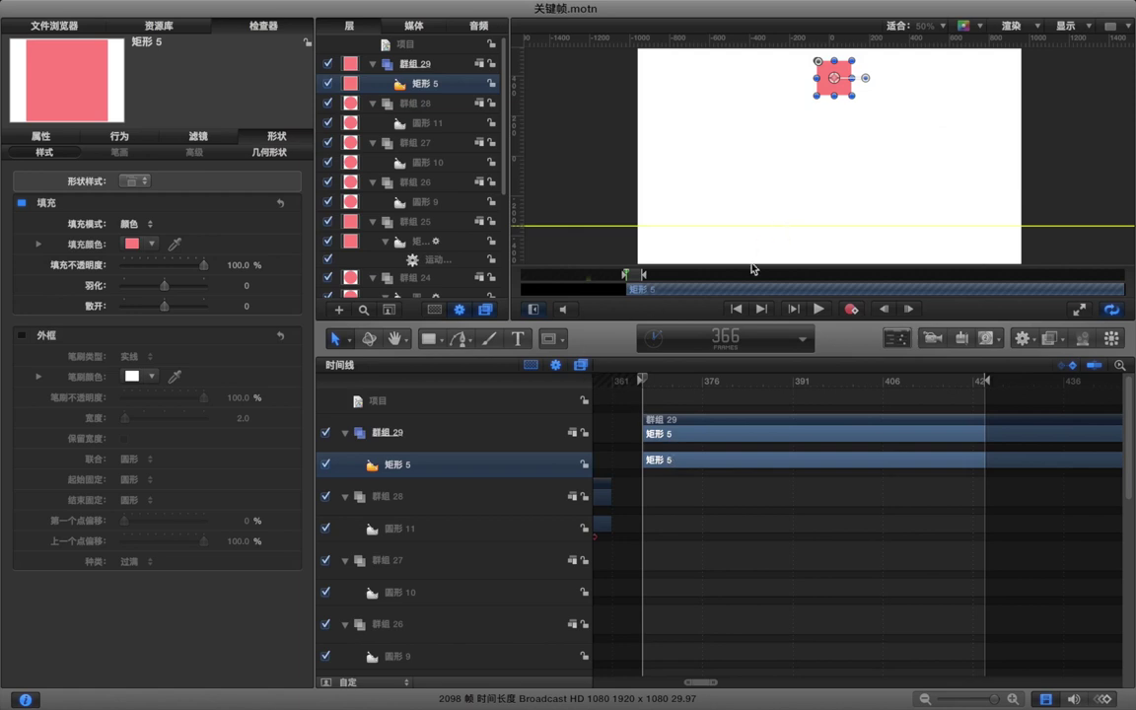
# - Add a position keyframe to the square at frame 367
pyautogui.moveTo(646, 389); pyautogui.dragTo(650, 388)
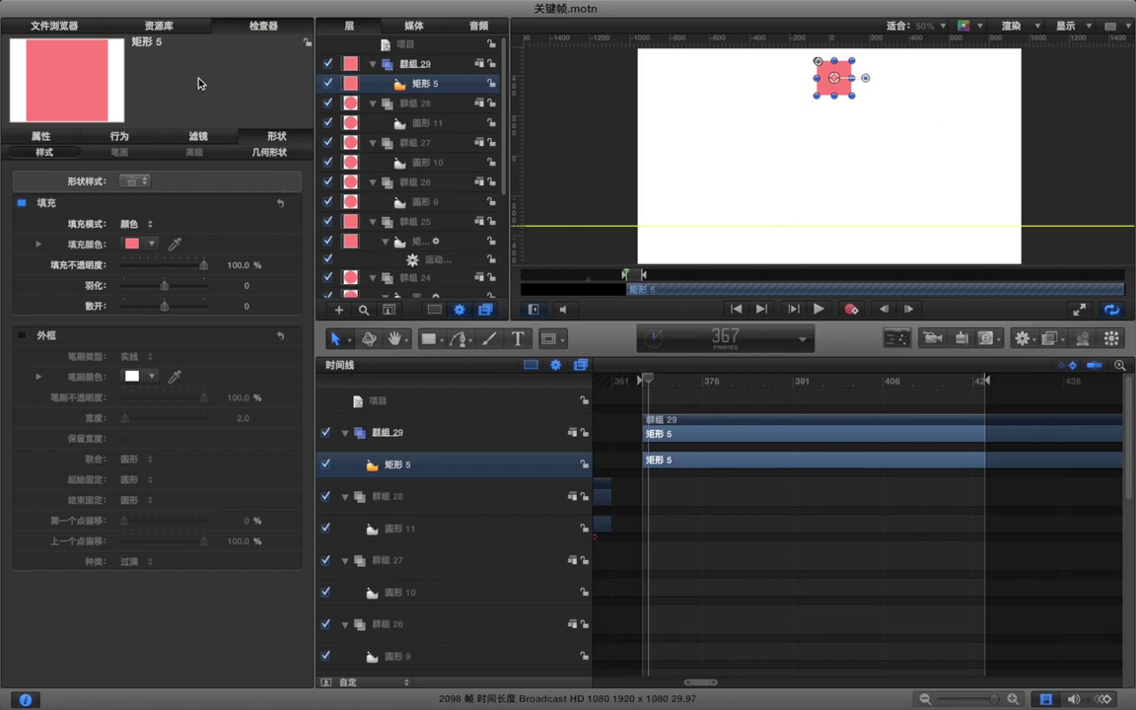
pyautogui.click(41, 133)
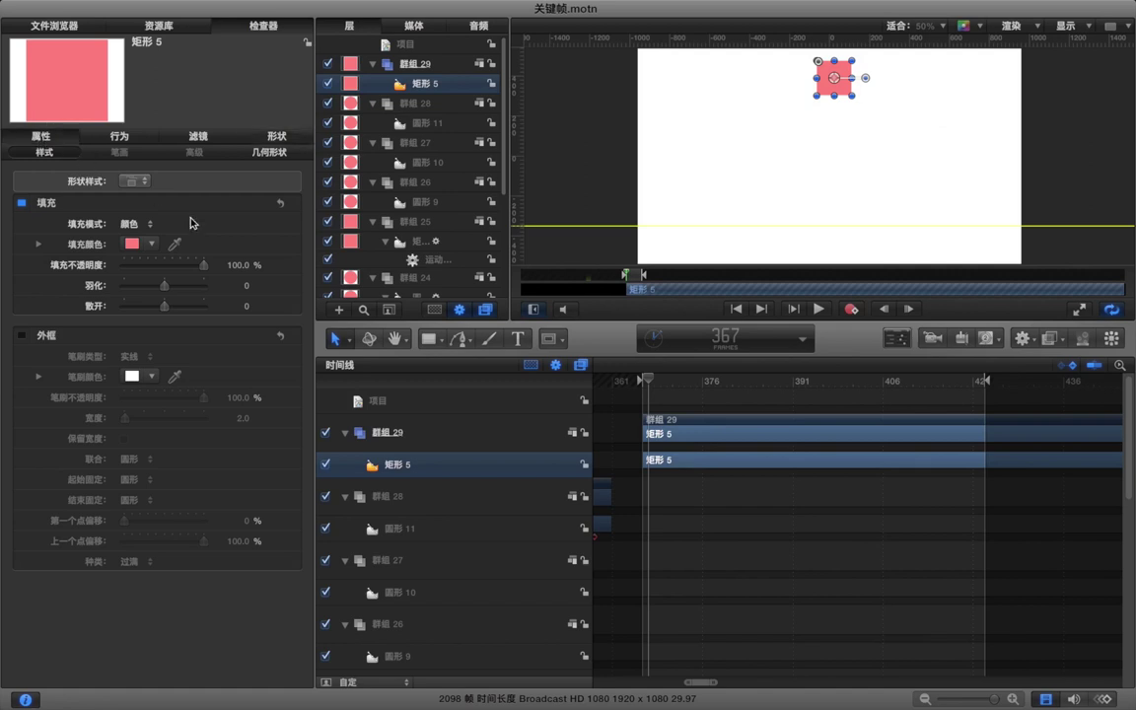
pyautogui.click(278, 188)
# - At frame 377, lower the square onto the yellow guide line at about Y -265 px to keyframe its fall
pyautogui.press('Right')
pyautogui.press('Right')
pyautogui.press('Right')
pyautogui.press('Right')
pyautogui.press('Right')
pyautogui.press('Right')
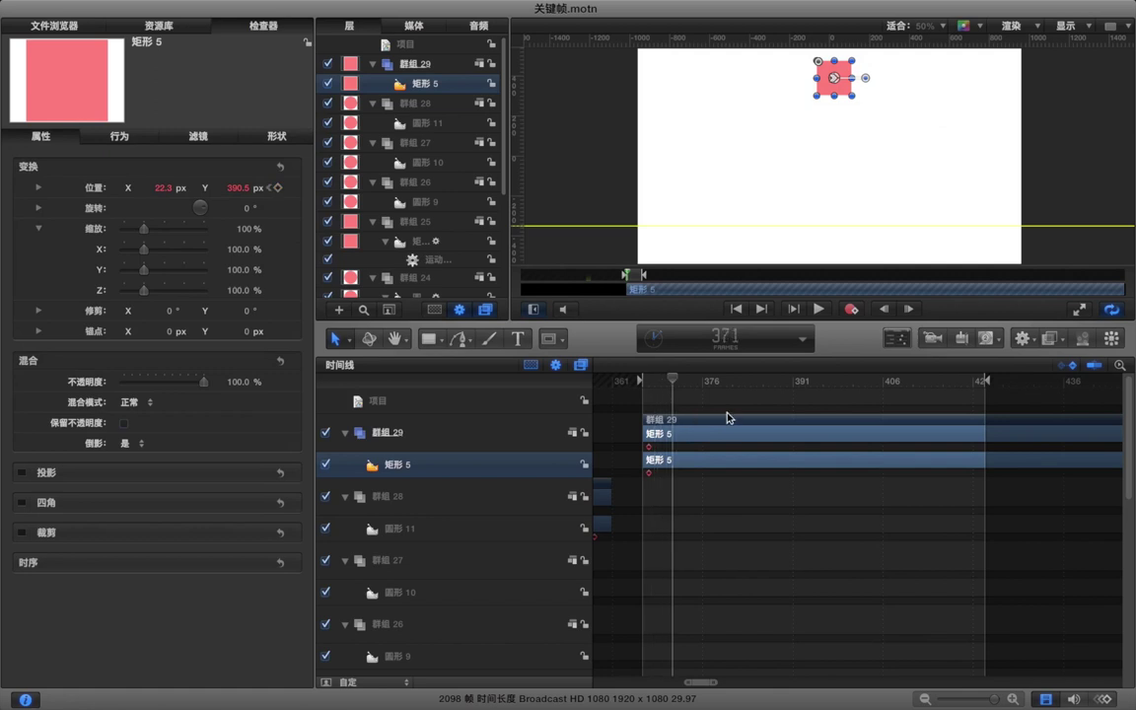
pyautogui.press('Right')
pyautogui.press('Right')
pyautogui.press('Right')
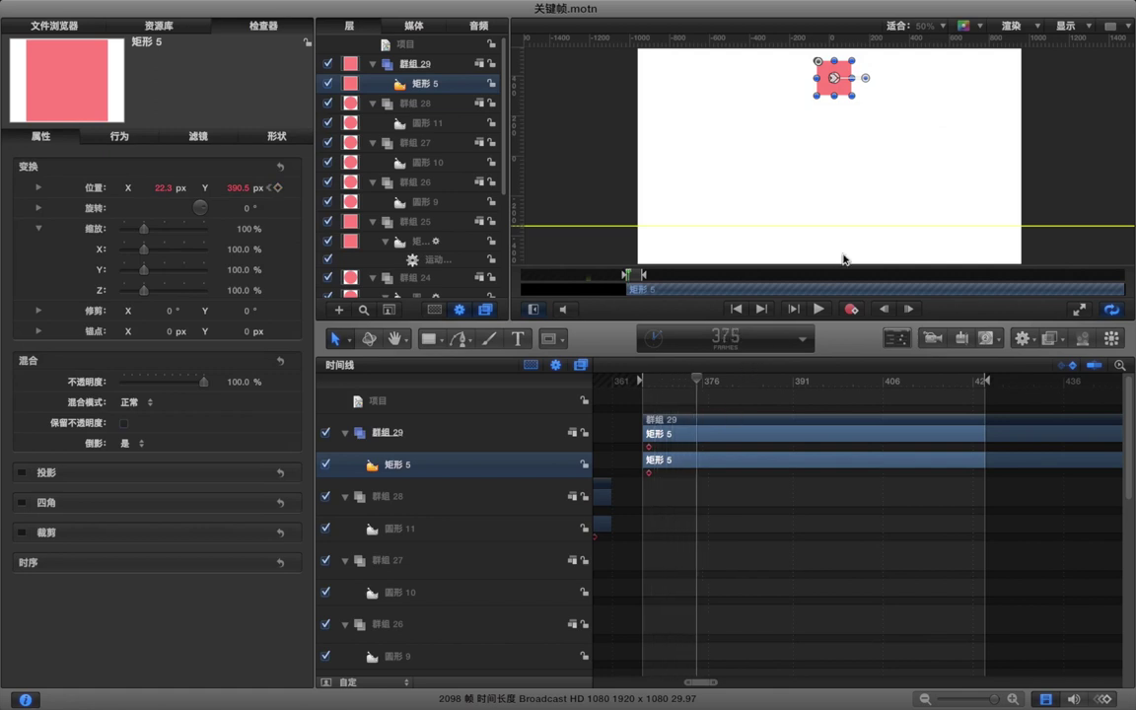
pyautogui.press('Right')
pyautogui.press('Right')
pyautogui.press('Right')
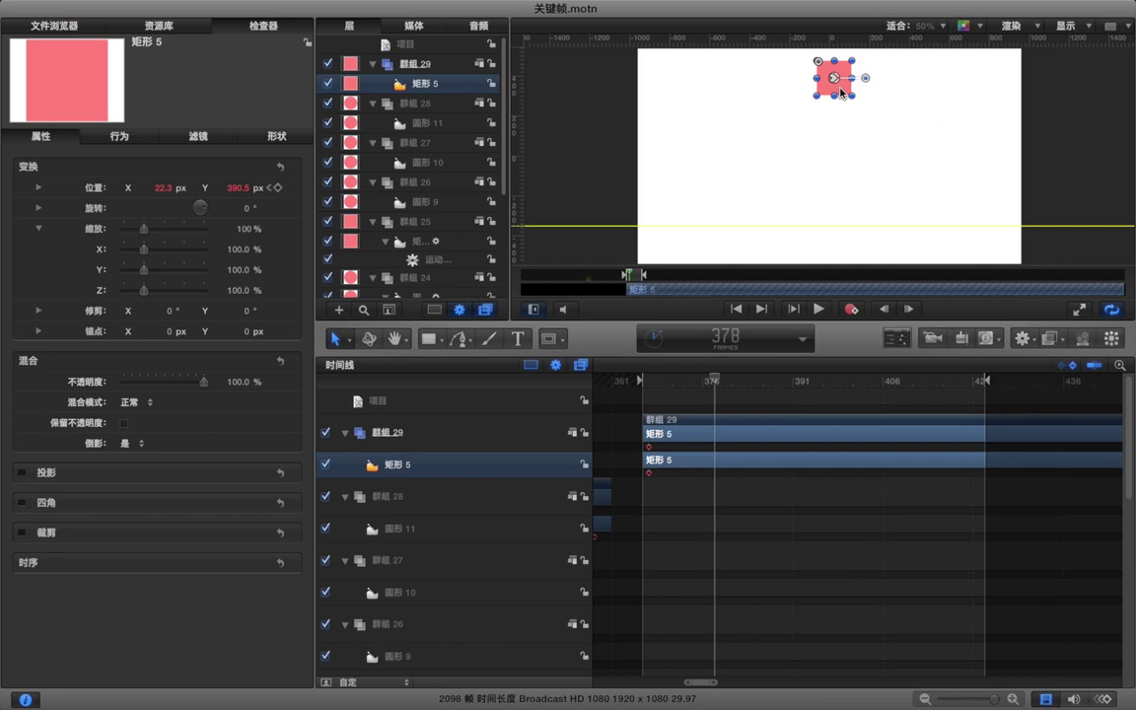
pyautogui.press('Right')
pyautogui.press('Right')
pyautogui.press('Right')
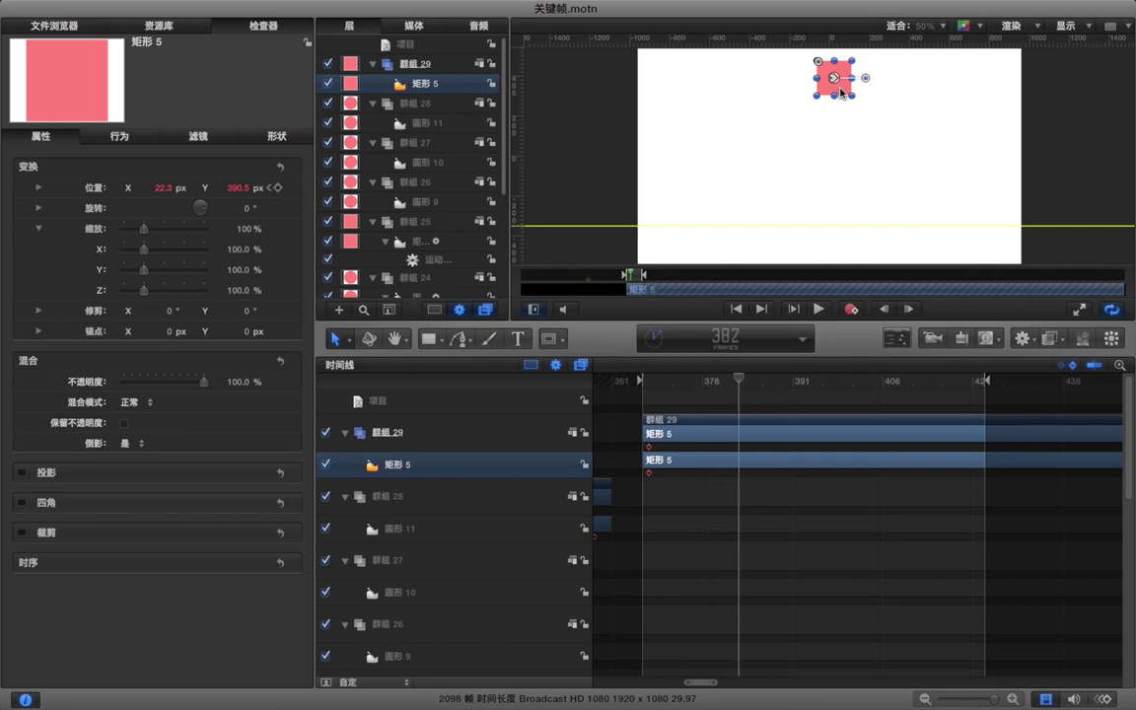
pyautogui.press('Left')
pyautogui.press('Left')
pyautogui.press('Left')
pyautogui.press('Left')
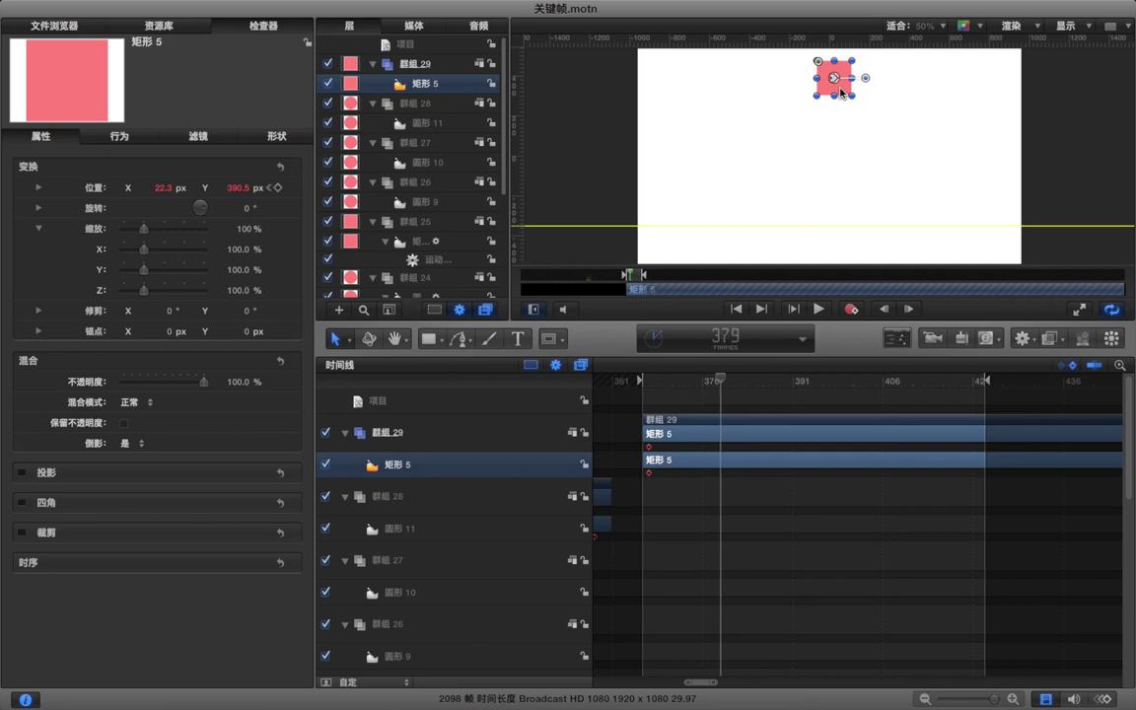
pyautogui.press('Left')
pyautogui.moveTo(841, 89); pyautogui.dragTo(841, 223)
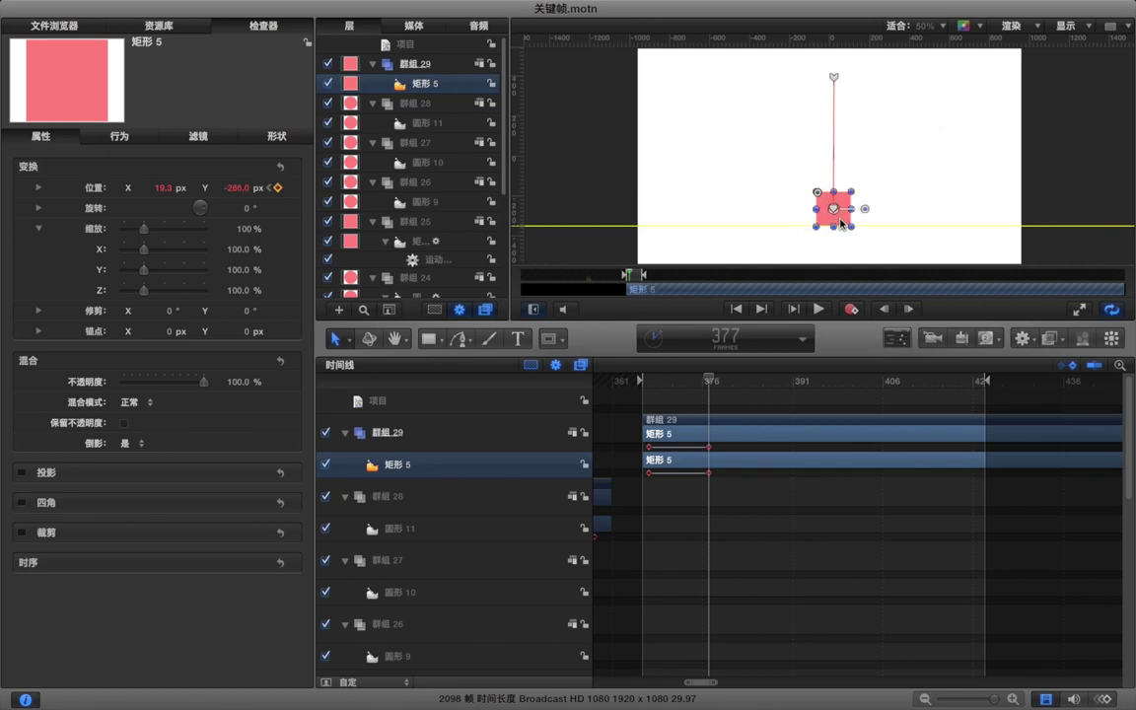
# - At frame 388, raise the square to about Y 192 px to keyframe its rebound
pyautogui.press('Right')
pyautogui.press('Right')
pyautogui.press('Right')
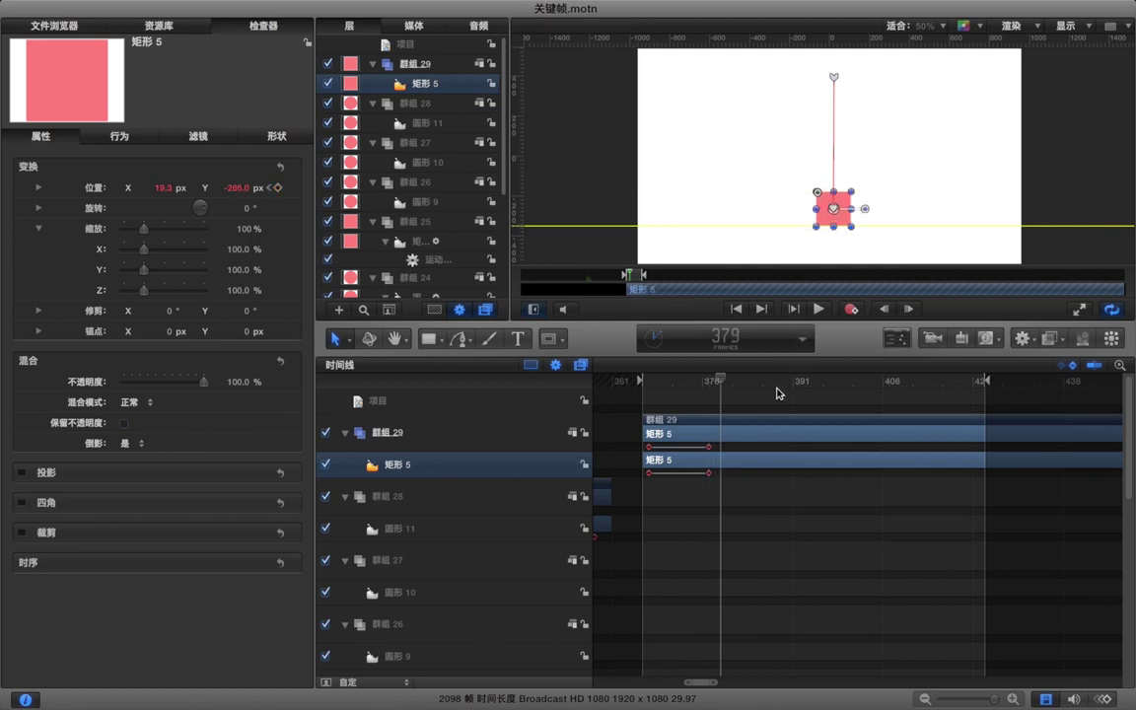
pyautogui.press('Right')
pyautogui.press('Right')
pyautogui.press('Right')
pyautogui.press('Right')
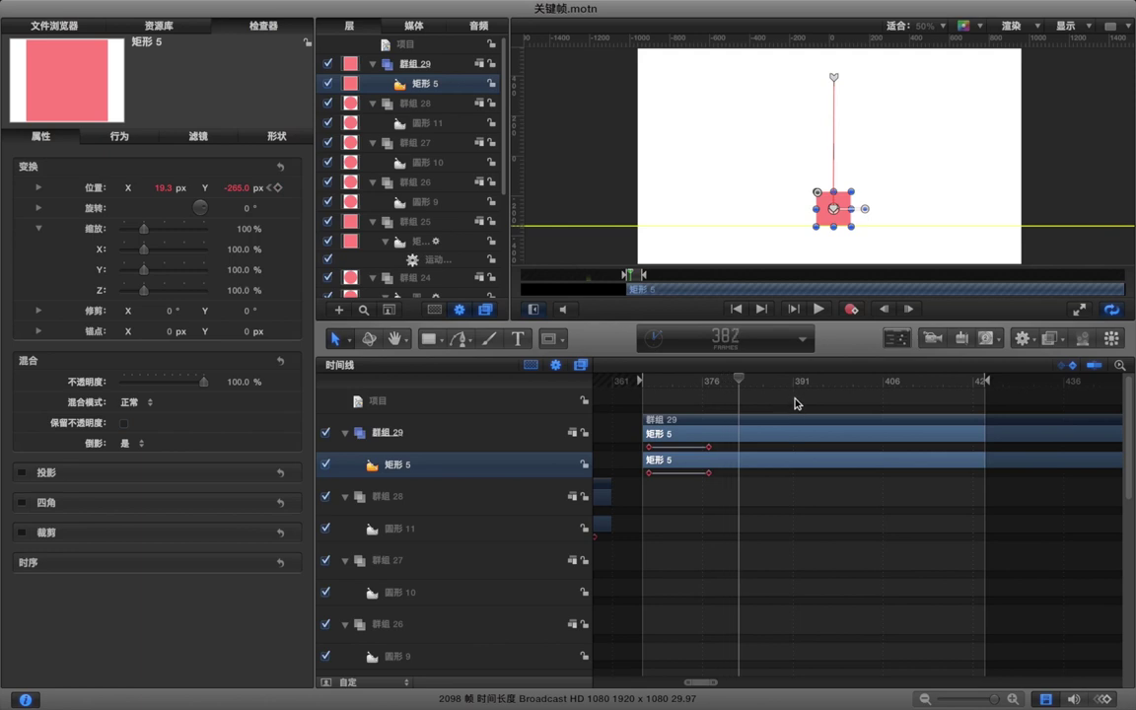
pyautogui.press('Right')
pyautogui.press('Right')
pyautogui.press('Right')
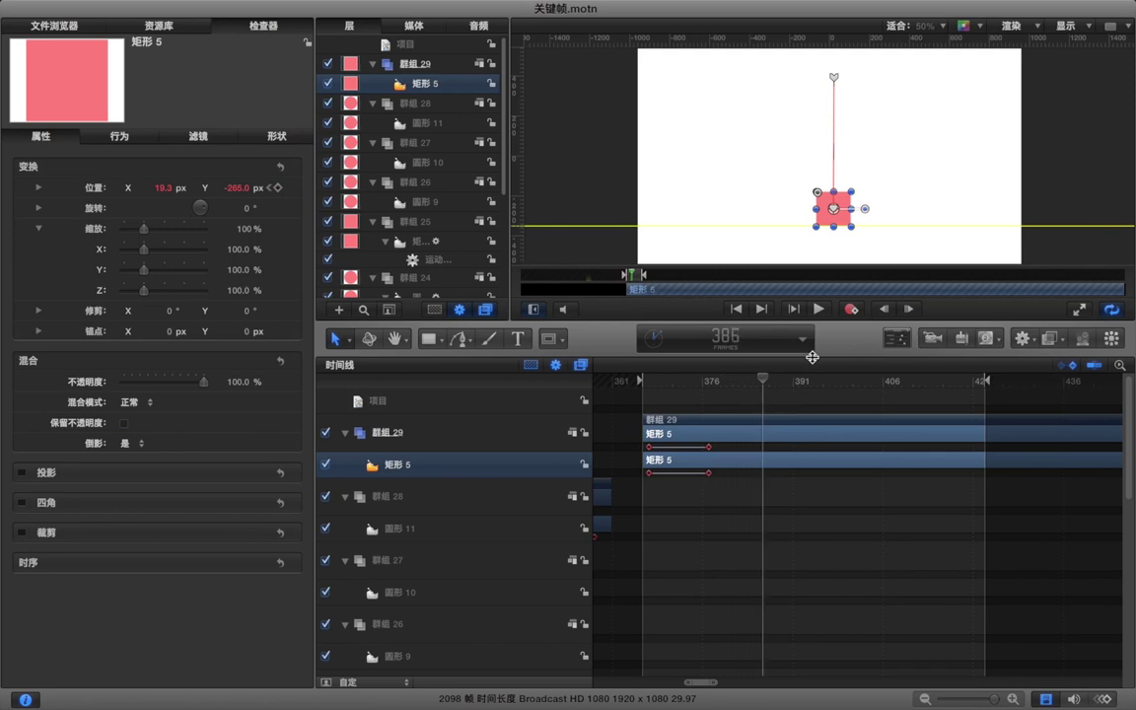
pyautogui.press('Right')
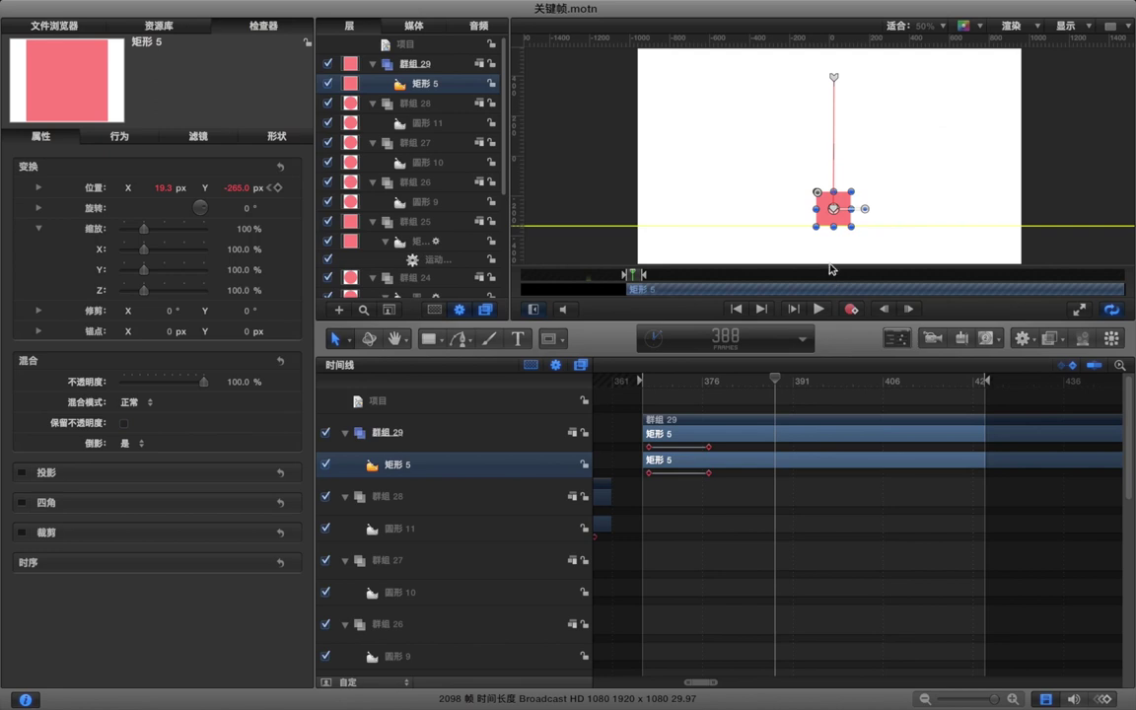
pyautogui.moveTo(844, 226); pyautogui.dragTo(845, 134)
# - At about frame 398, lower the square back onto the yellow guide line to keyframe its second landing
pyautogui.press('Right')
pyautogui.press('Right')
pyautogui.press('Right')
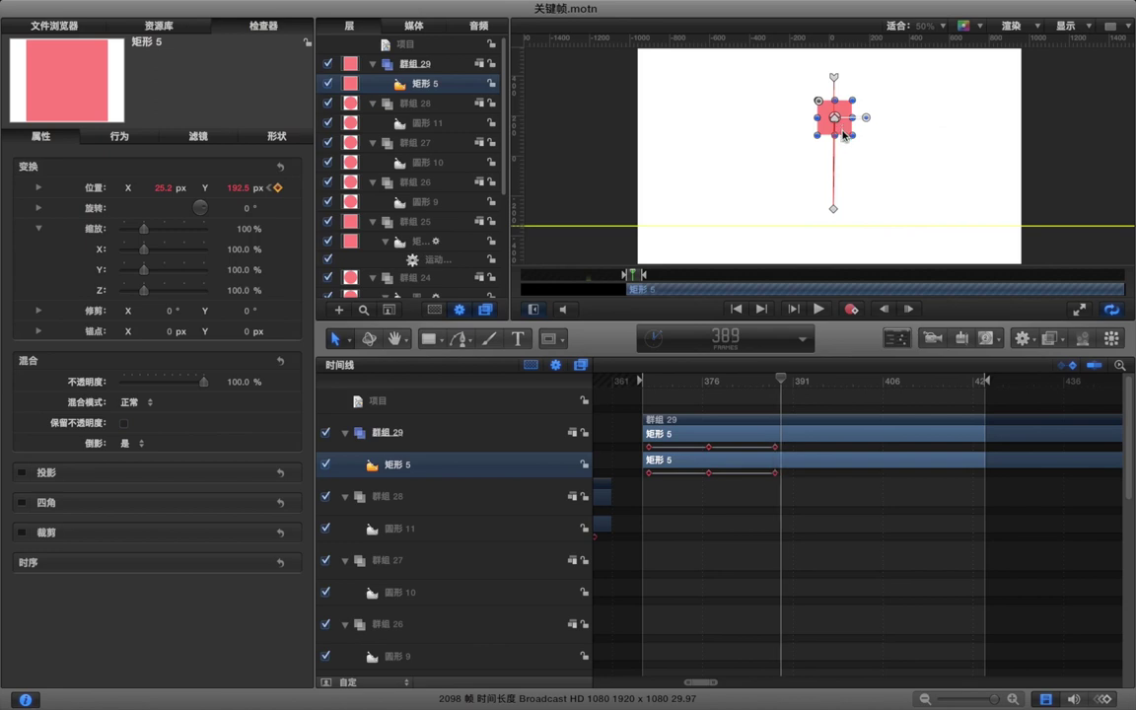
pyautogui.press('Right')
pyautogui.press('Right')
pyautogui.press('Right')
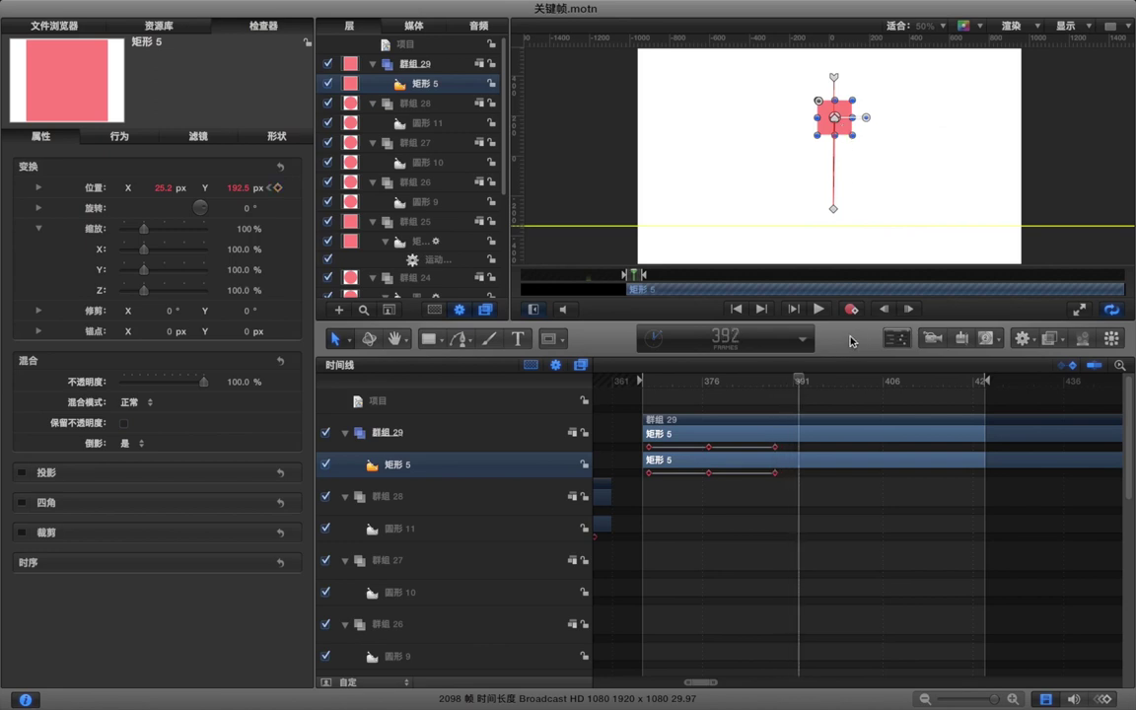
pyautogui.press('Right')
pyautogui.press('Right')
pyautogui.press('Right')
pyautogui.press('Right')
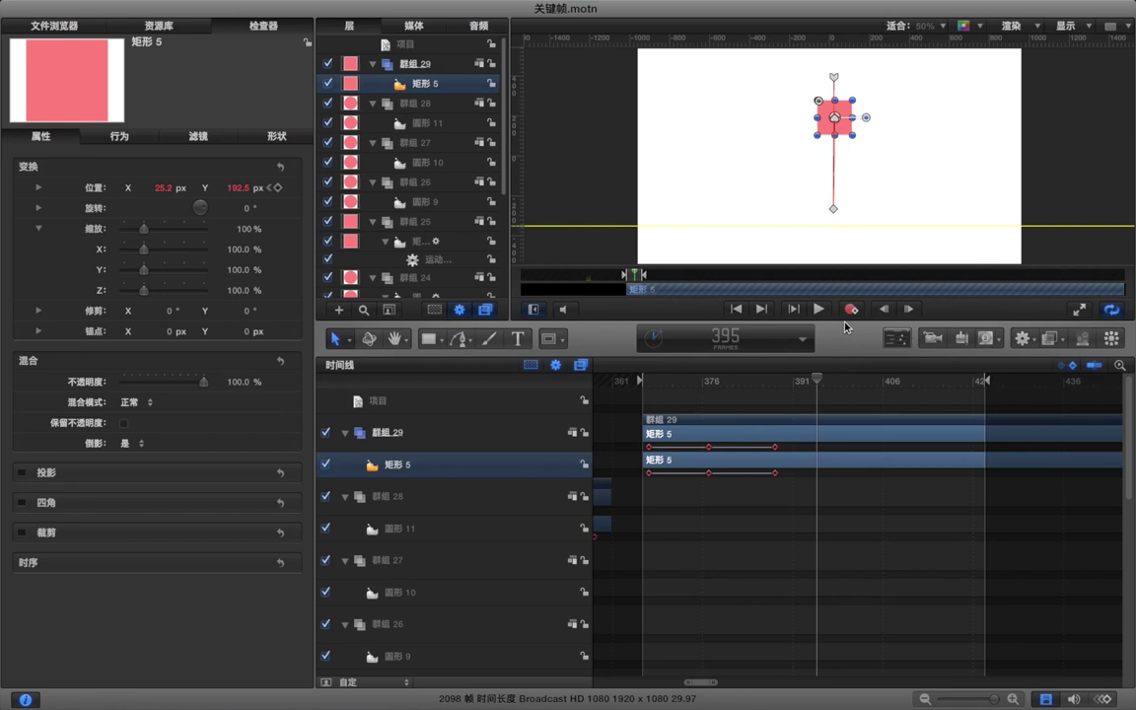
pyautogui.moveTo(837, 118); pyautogui.dragTo(847, 222)
# - In the square's geometry settings, try out the roundness (圆形) value at frame 367 and return it to 0
pyautogui.moveTo(788, 390); pyautogui.dragTo(775, 391)
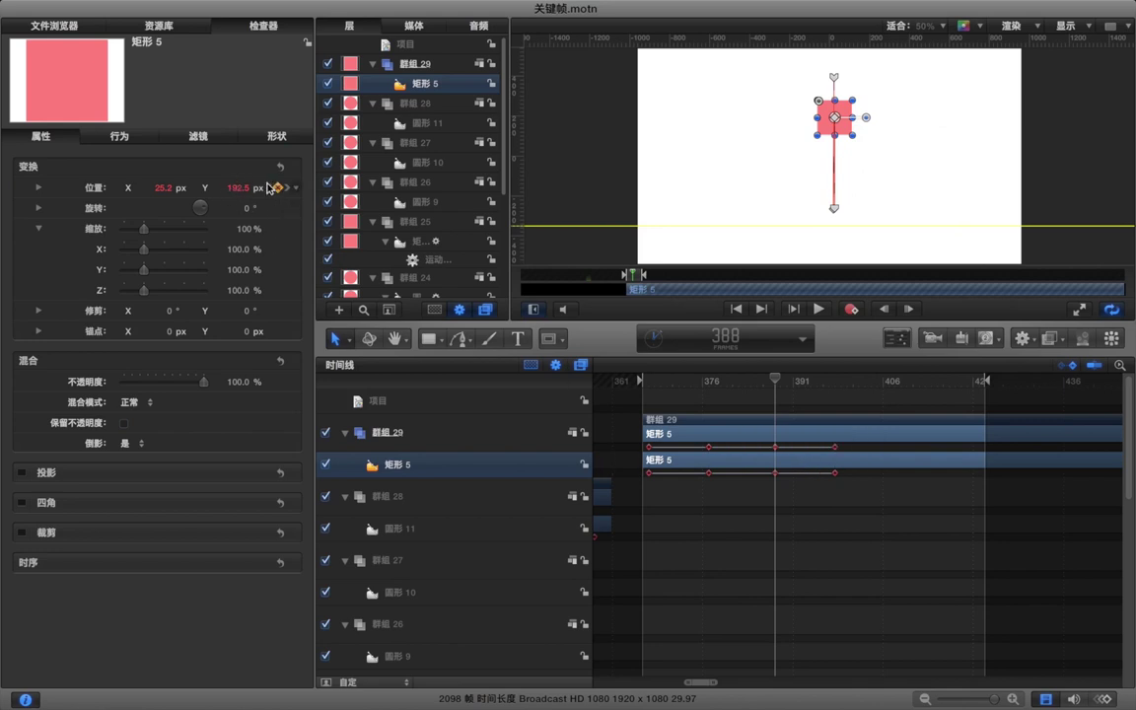
pyautogui.click(276, 138)
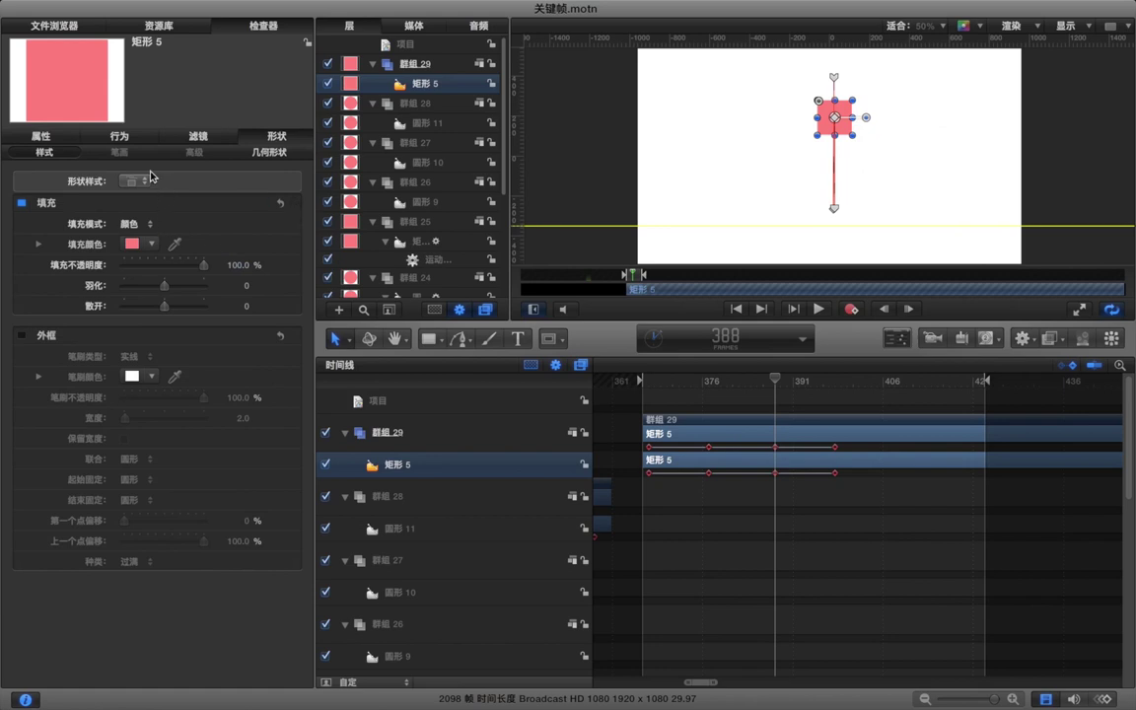
pyautogui.click(256, 156)
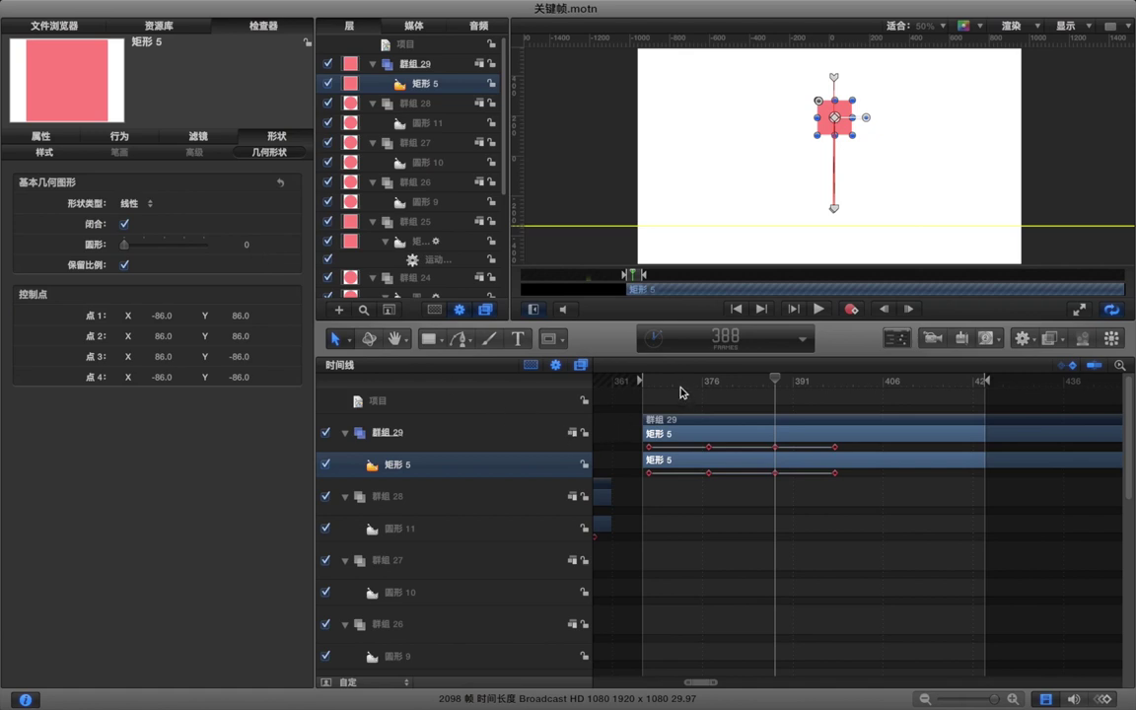
pyautogui.moveTo(678, 386); pyautogui.dragTo(650, 391)
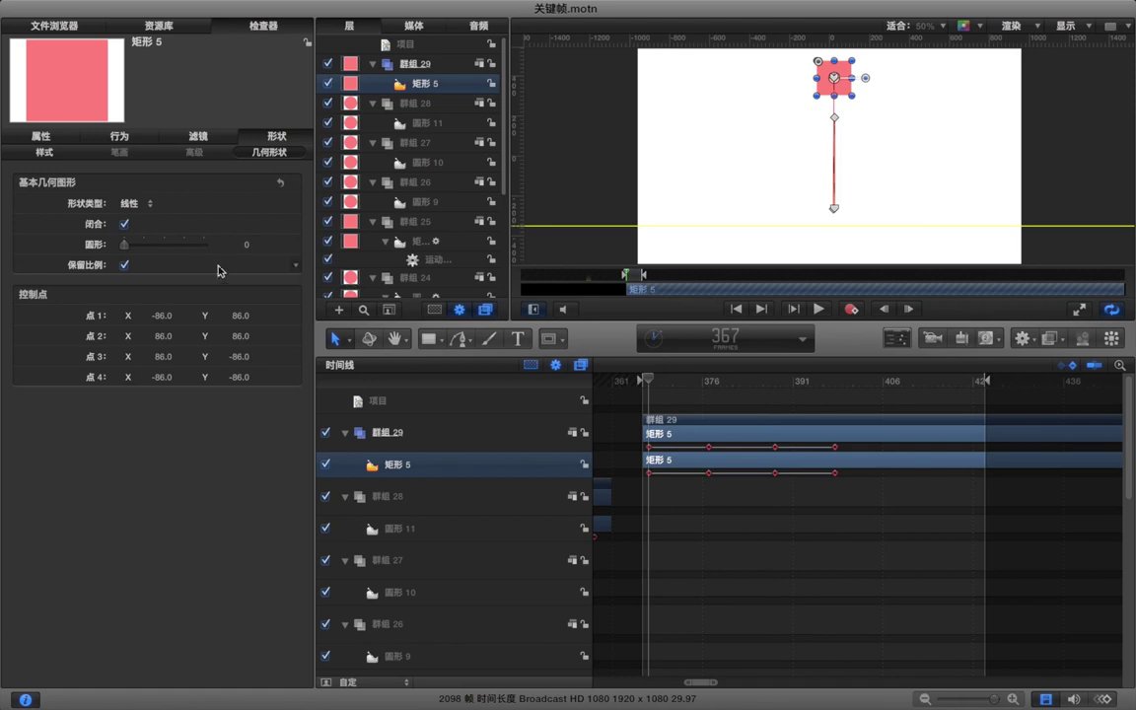
pyautogui.moveTo(215, 245); pyautogui.dragTo(115, 252)
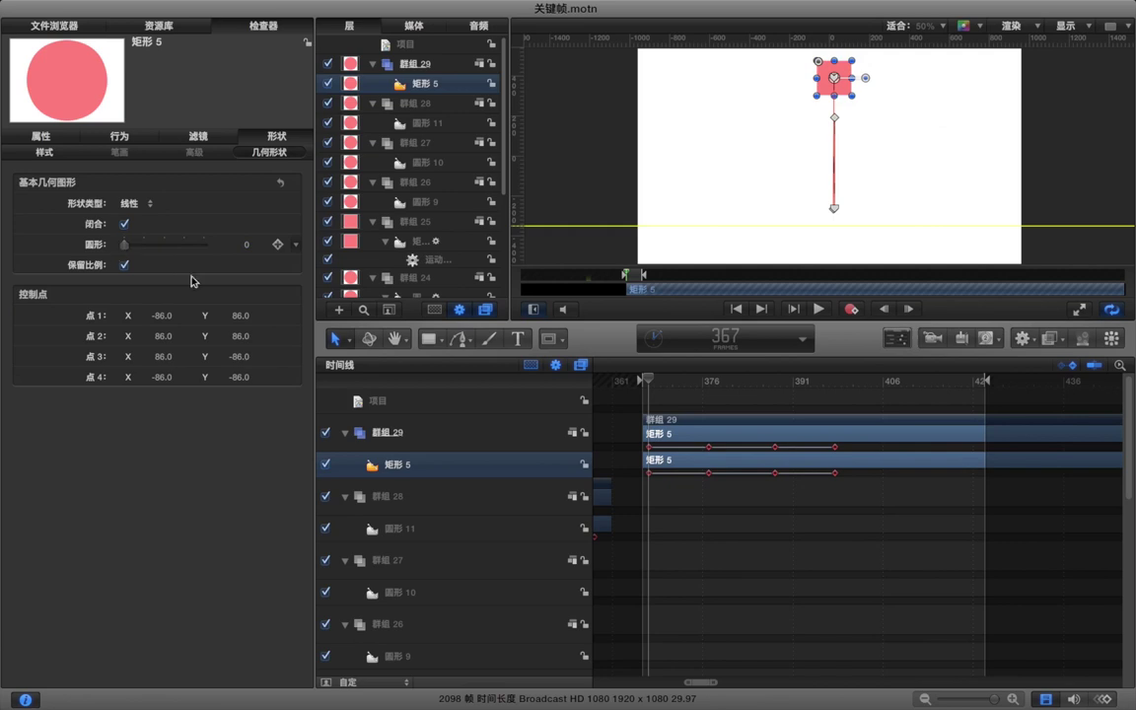
# - At frame 377, add a roundness (圆形) keyframe of 0 to the square
pyautogui.press('Right')
pyautogui.press('Right')
pyautogui.press('Right')
pyautogui.press('Right')
pyautogui.press('Right')
pyautogui.press('Right')
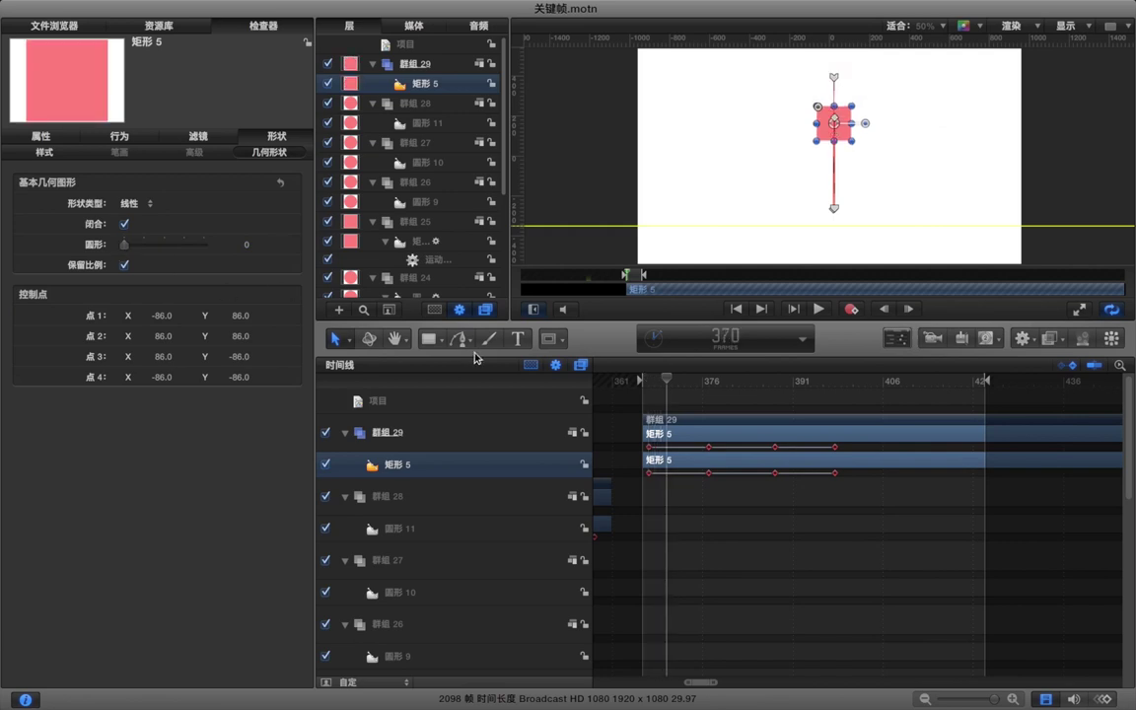
pyautogui.press('Right')
pyautogui.press('Right')
pyautogui.press('Right')
pyautogui.press('Right')
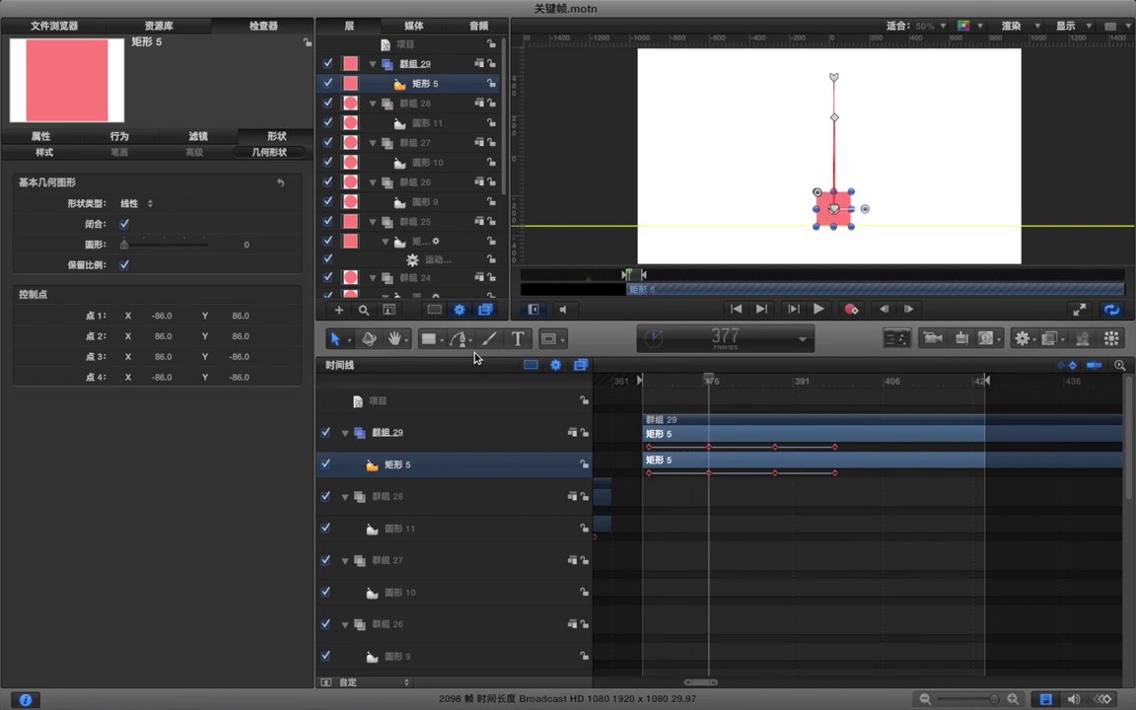
pyautogui.press('Right')
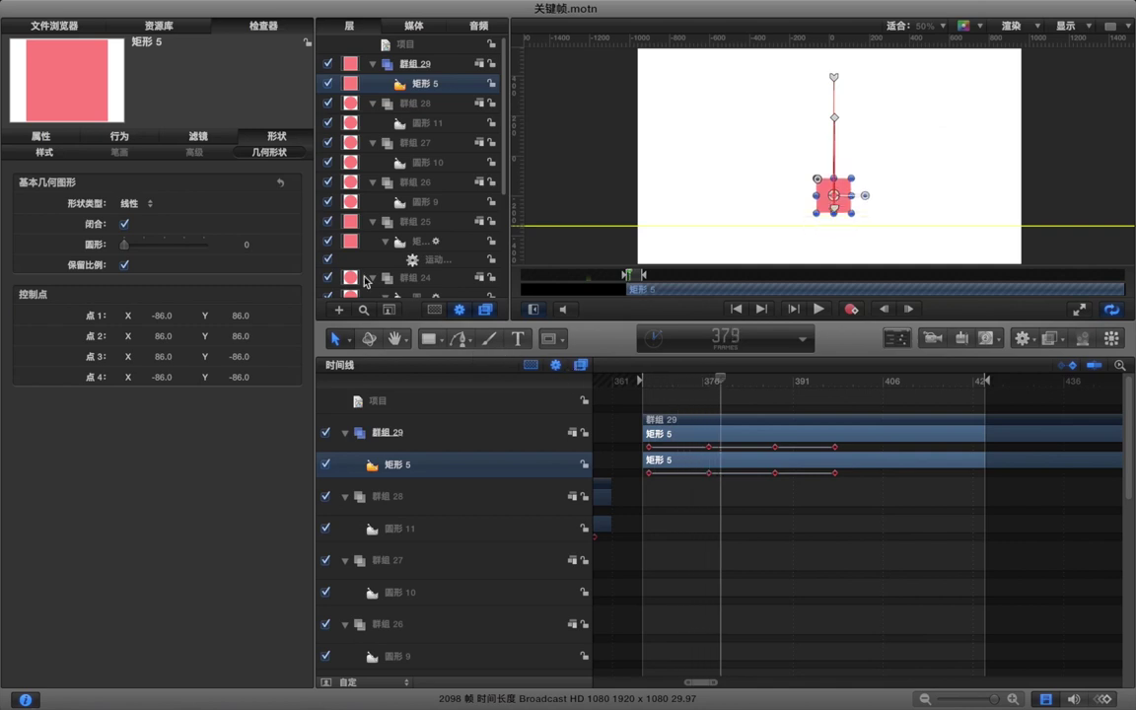
pyautogui.press('Left')
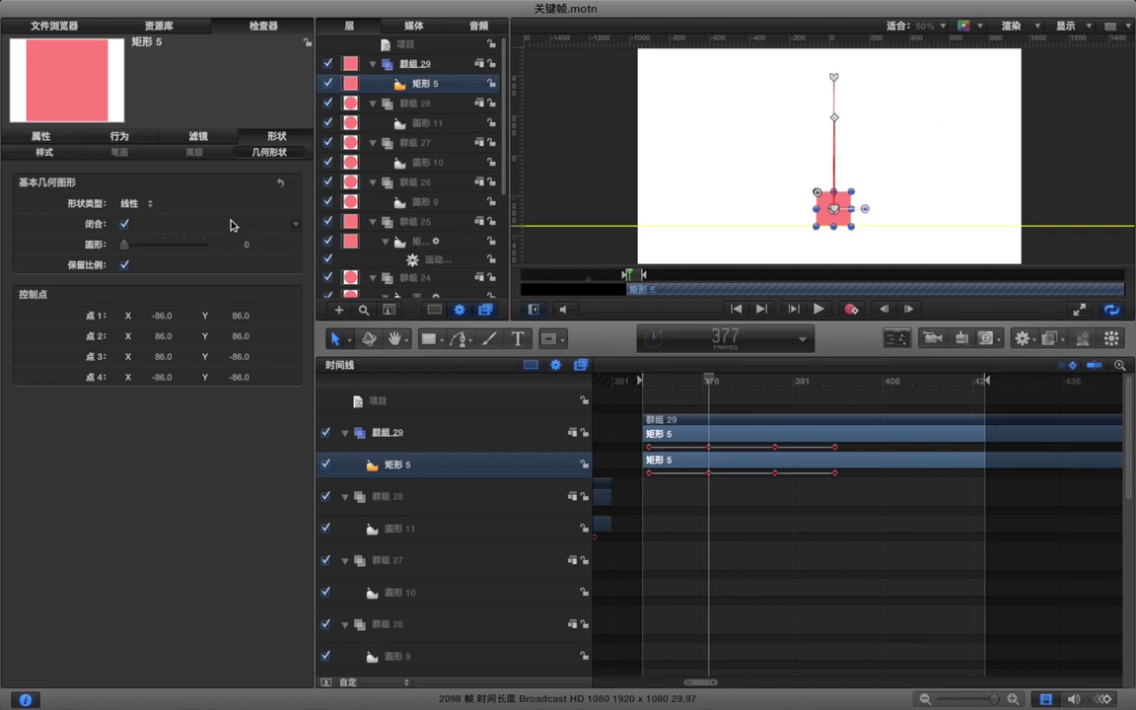
pyautogui.moveTo(284, 254)
# - At frame 388, set the square's roundness (圆形) to 50 to keyframe a circle at the top of the rebound
pyautogui.press('Right')
pyautogui.press('Right')
pyautogui.press('Right')
pyautogui.press('Right')
pyautogui.press('Right')
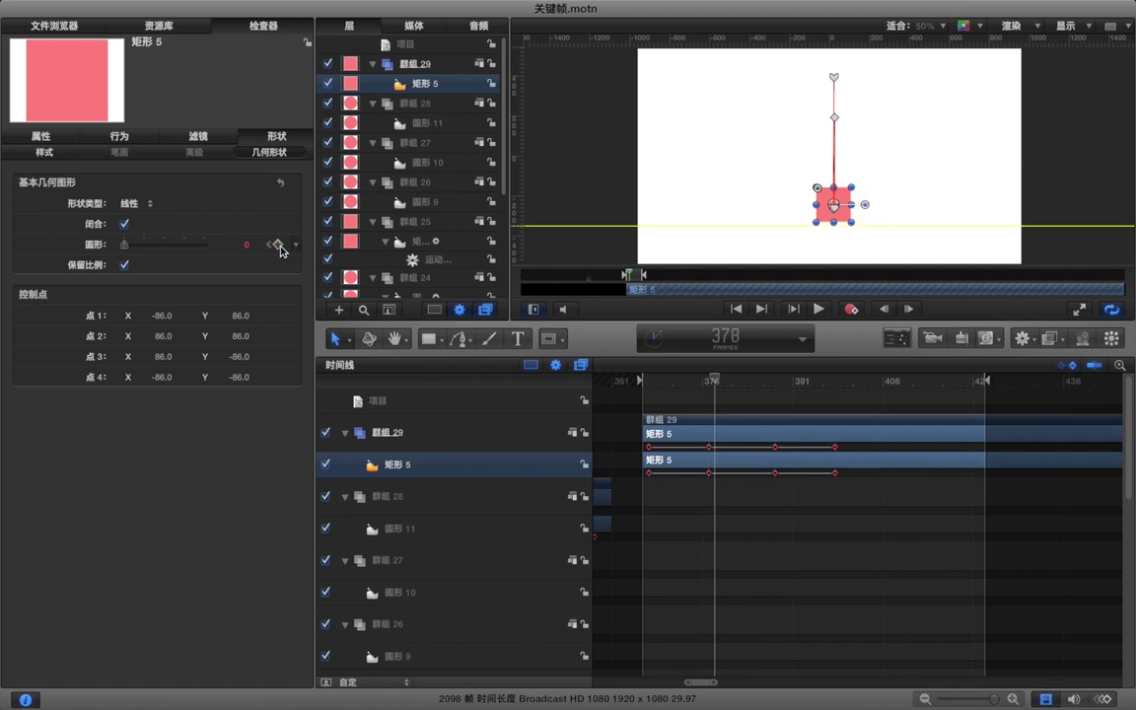
pyautogui.press('Right')
pyautogui.press('Right')
pyautogui.press('Right')
pyautogui.press('Right')
pyautogui.press('Right')
pyautogui.press('Right')
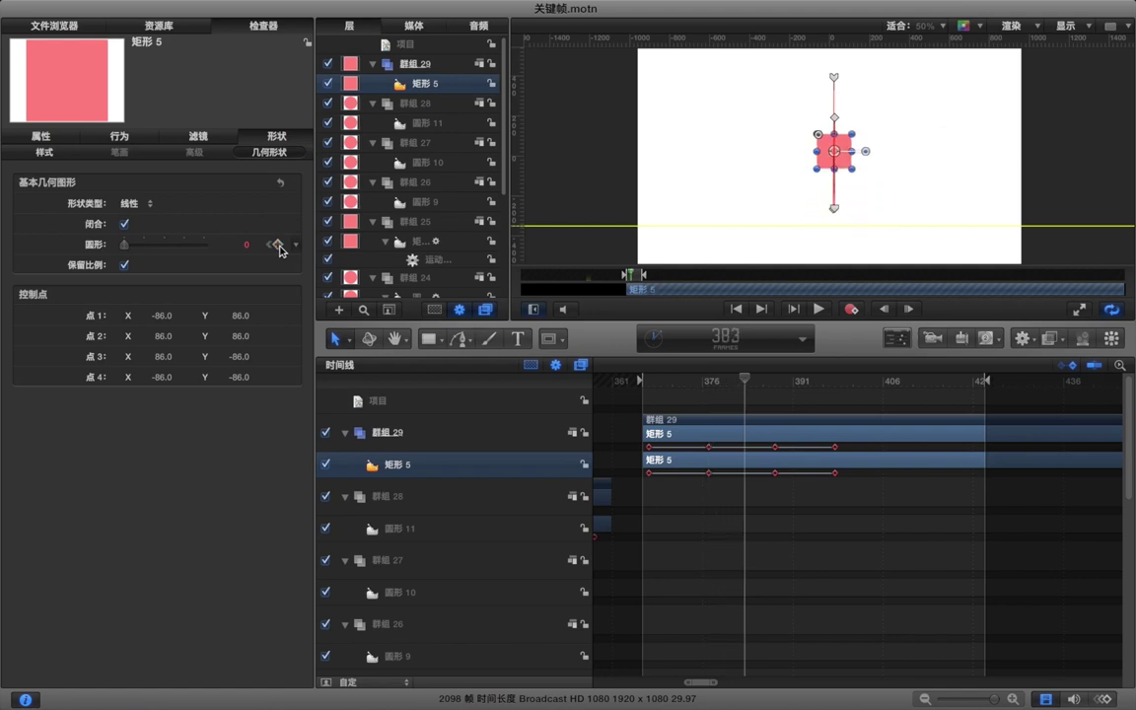
pyautogui.press('Right')
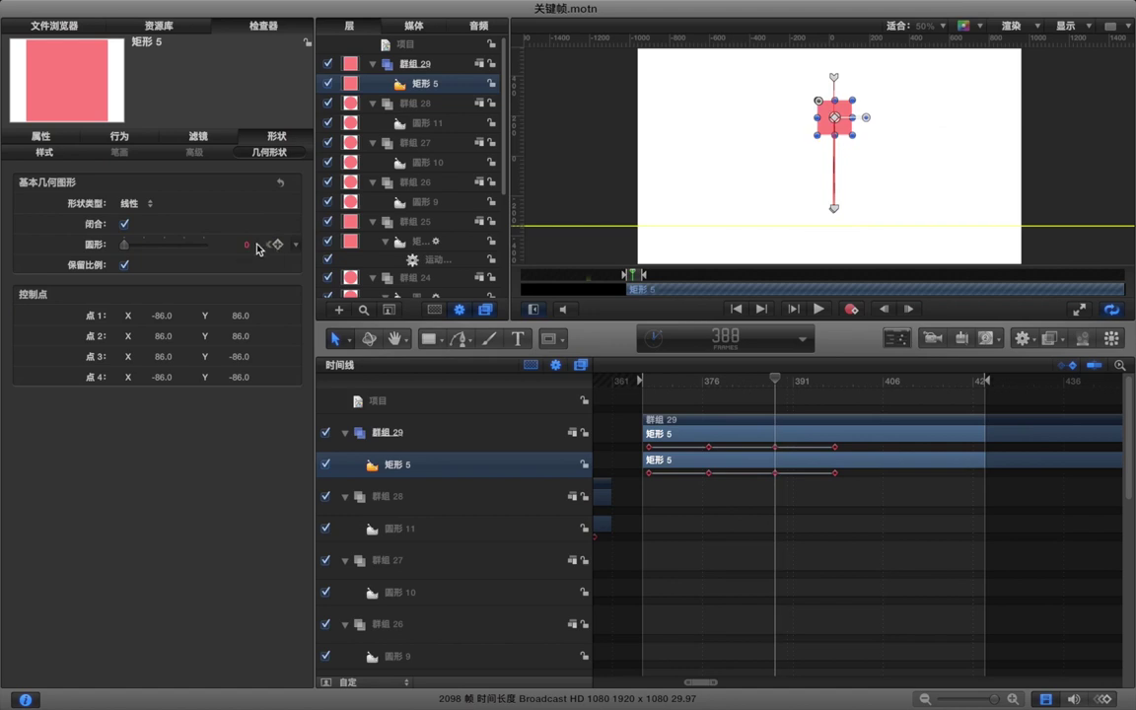
pyautogui.click(166, 245)
pyautogui.moveTo(166, 248); pyautogui.dragTo(291, 252)
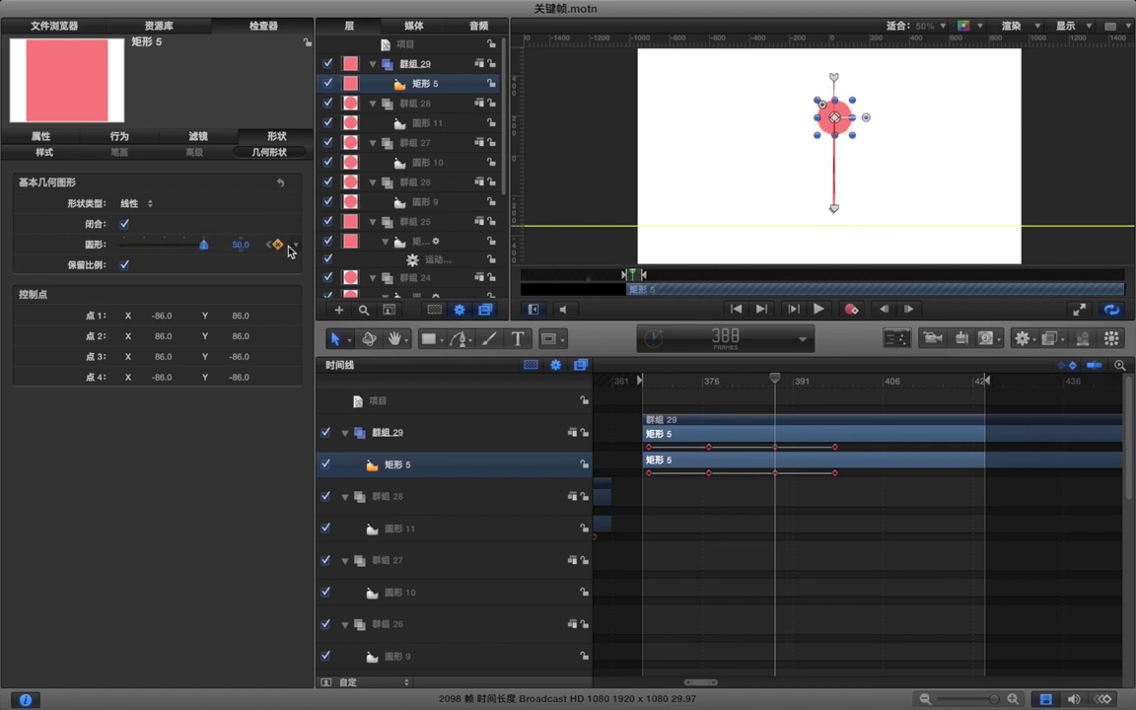
# - At frame 398, set the roundness (圆形) to 0 to keyframe the square shape at the second landing
pyautogui.press('Right')
pyautogui.press('Right')
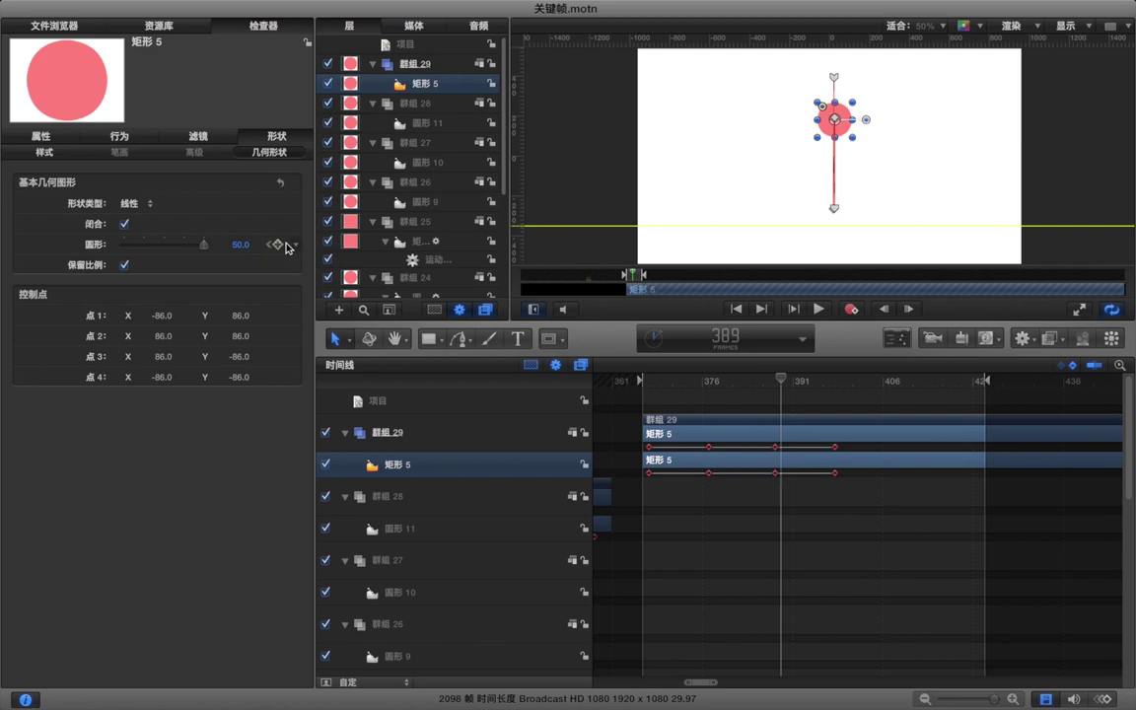
pyautogui.press('Right')
pyautogui.press('Right')
pyautogui.press('Right')
pyautogui.press('Right')
pyautogui.press('Right')
pyautogui.press('Right')
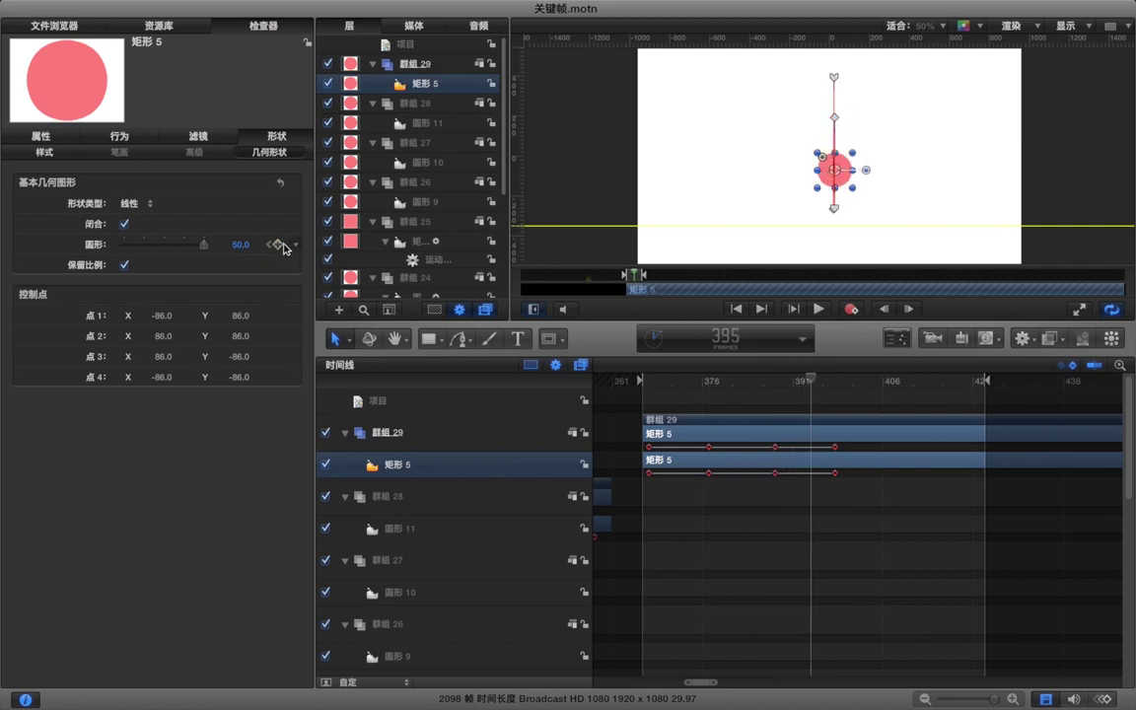
pyautogui.press('Right')
pyautogui.press('Right')
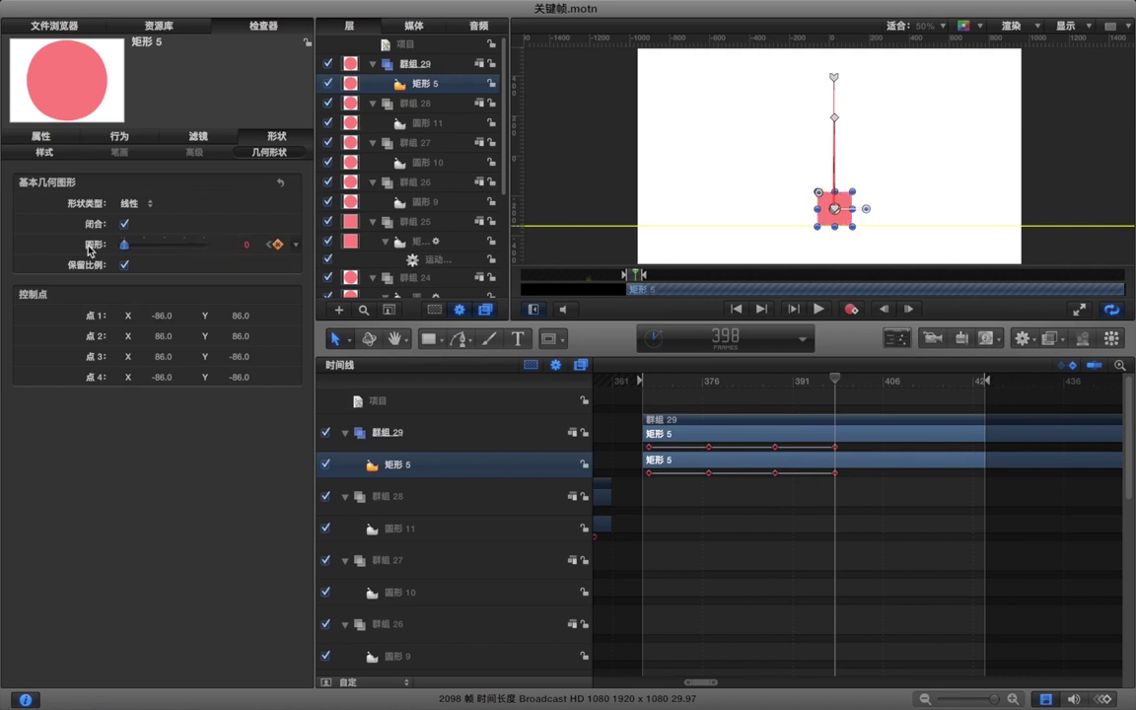
pyautogui.press('super+z')
# - Deselect the square, play the bounce back, and check the rounding around frame 388 in the enlarged, window-fitted canvas
pyautogui.press('shift+super+a')
pyautogui.moveTo(740, 386); pyautogui.dragTo(689, 388)
pyautogui.press('space')
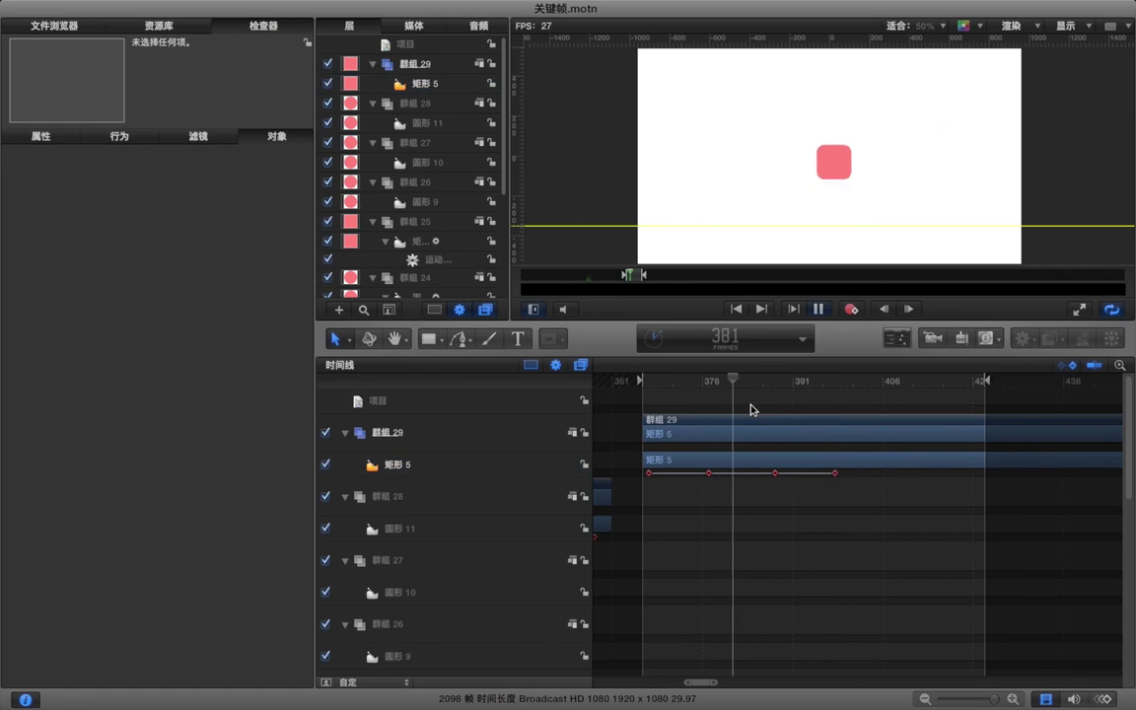
pyautogui.moveTo(751, 386); pyautogui.dragTo(781, 385)
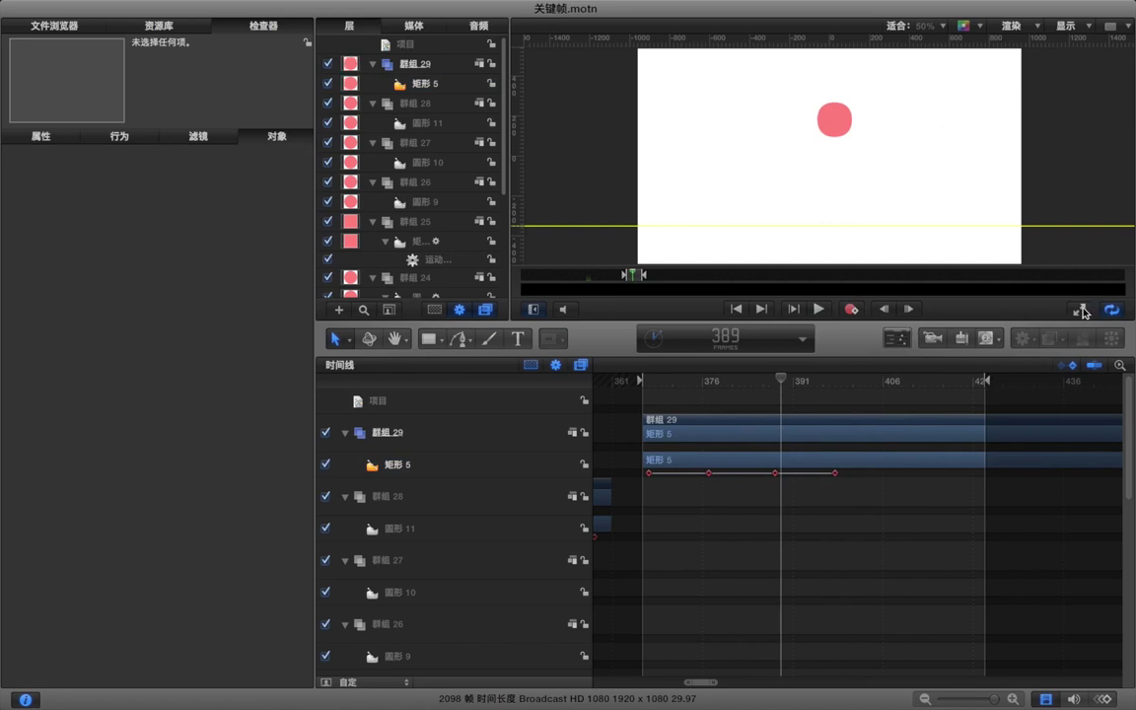
pyautogui.press('F8')
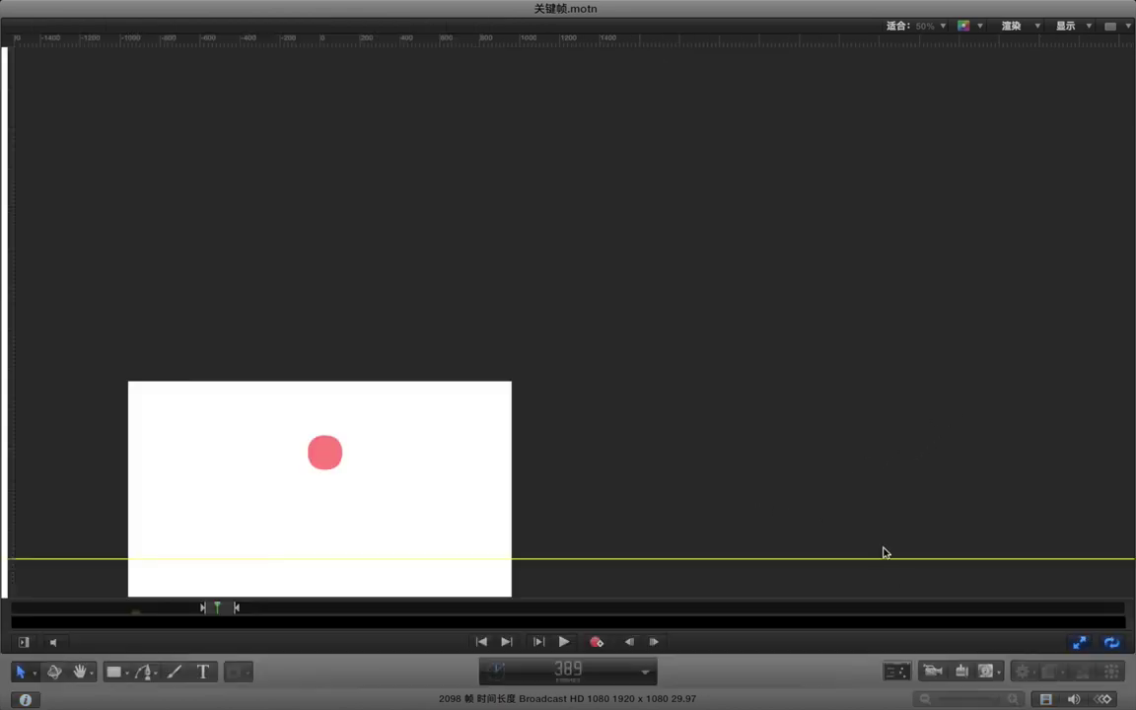
pyautogui.hotkey('shift', 'z')
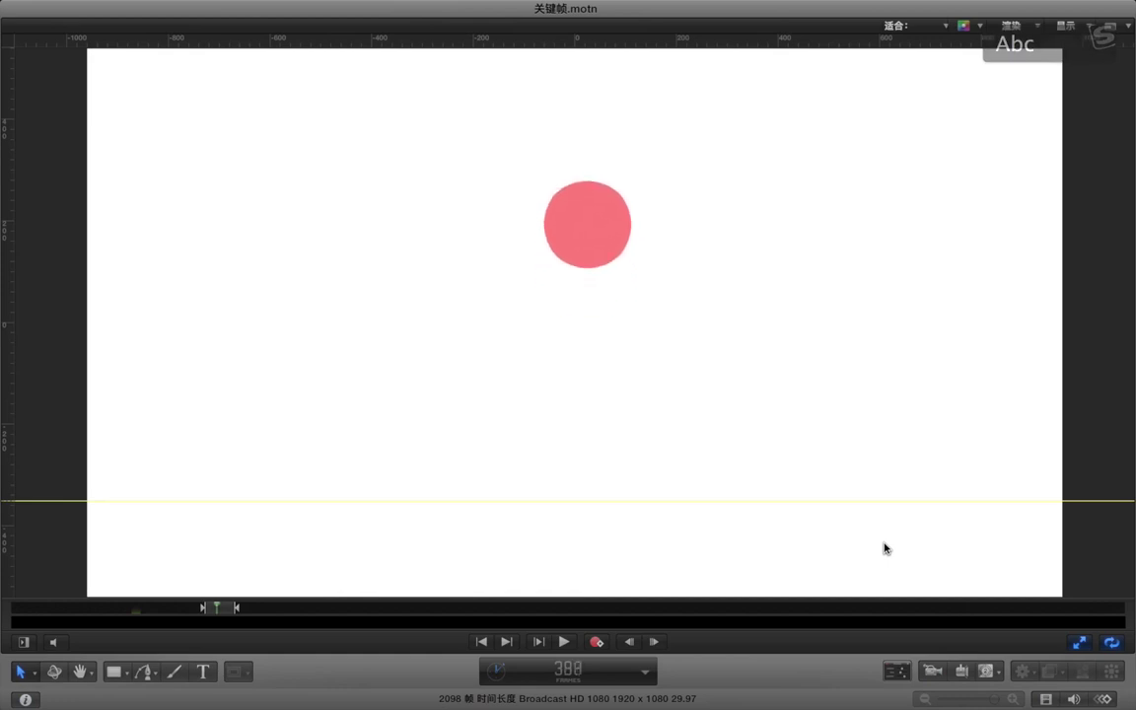
pyautogui.click(1077, 645)
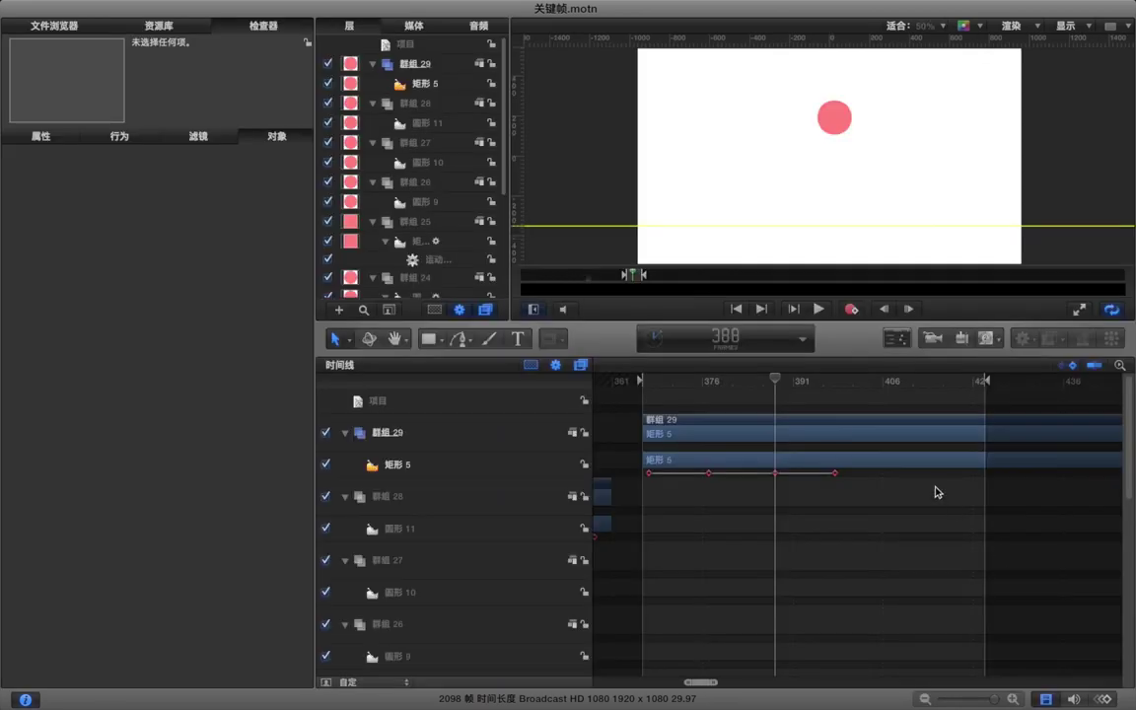
# - Show the square's animation curves and change the roundness keyframe at frame 388 to a smooth curve interpolation
pyautogui.click(797, 467)
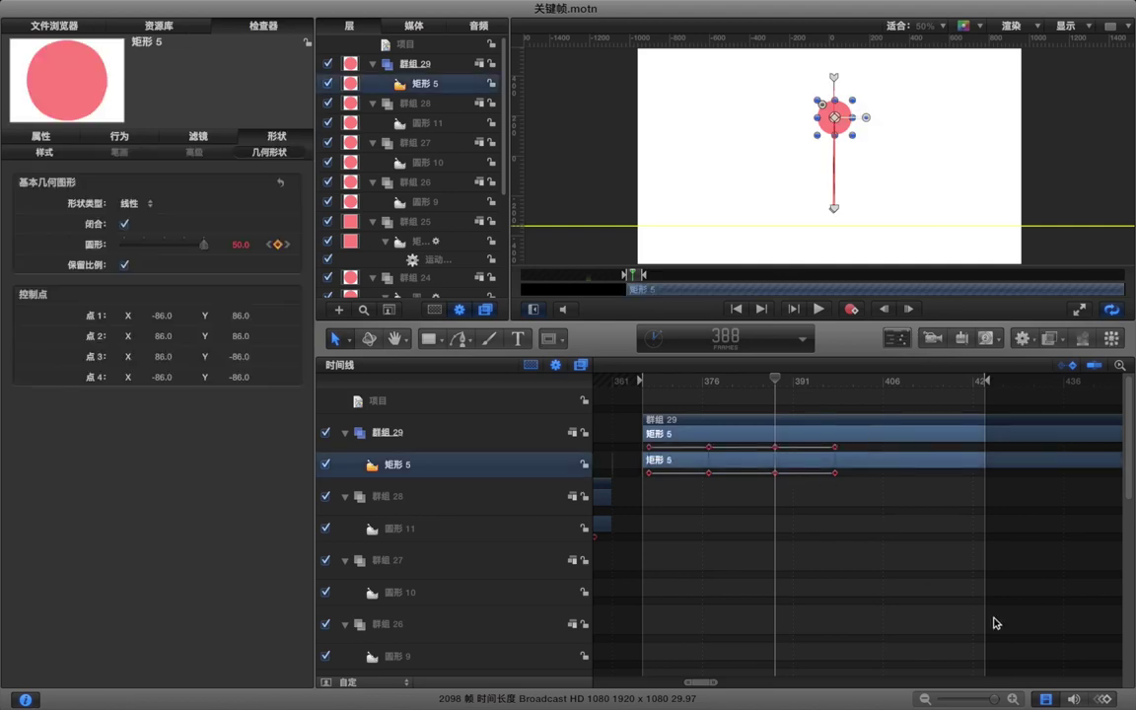
pyautogui.click(1106, 699)
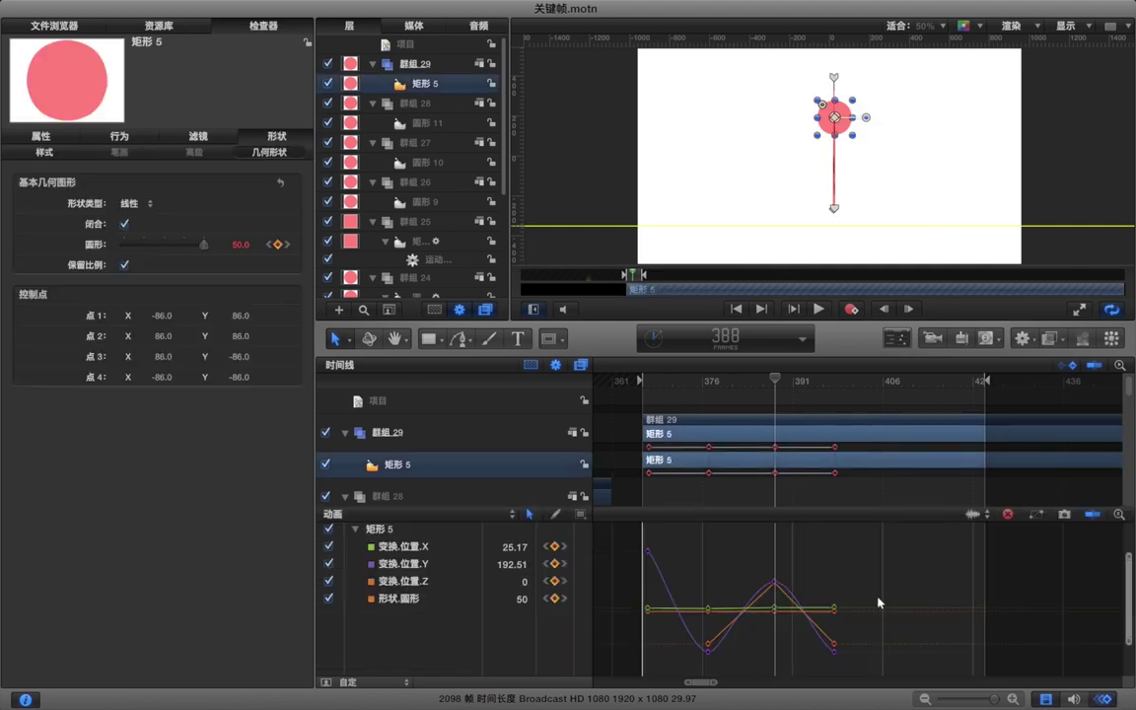
pyautogui.click(775, 584)
pyautogui.rightClick(775, 584)
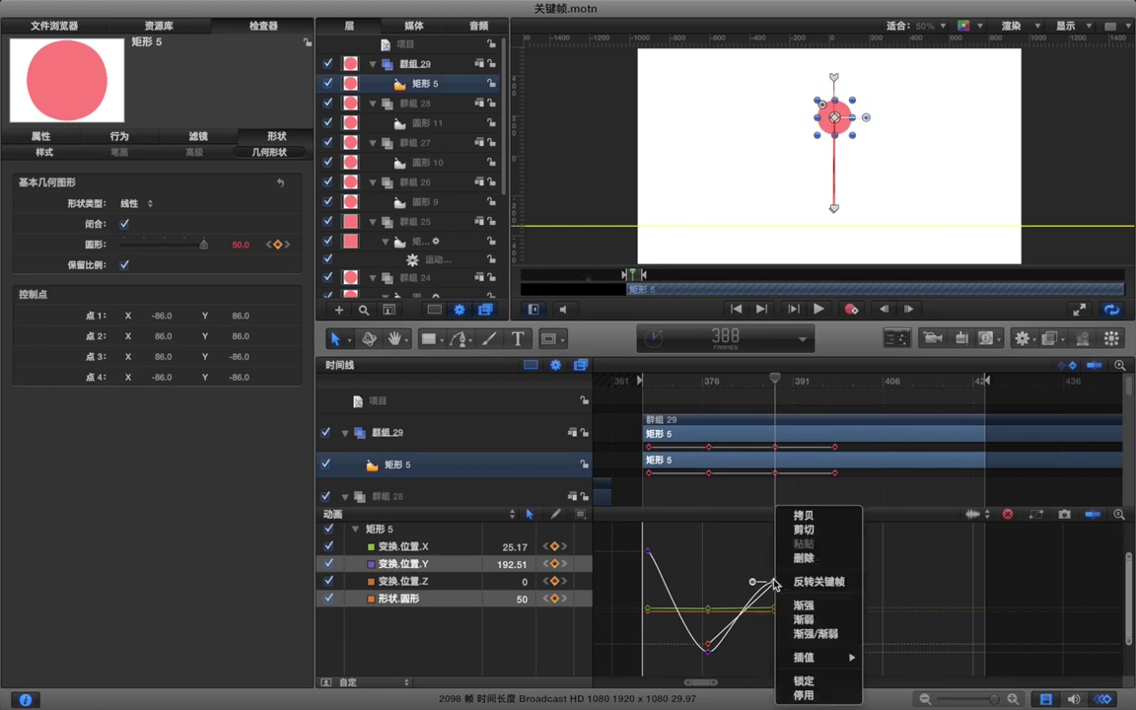
pyautogui.moveTo(834, 658)
pyautogui.click(893, 653)
pyautogui.click(786, 585)
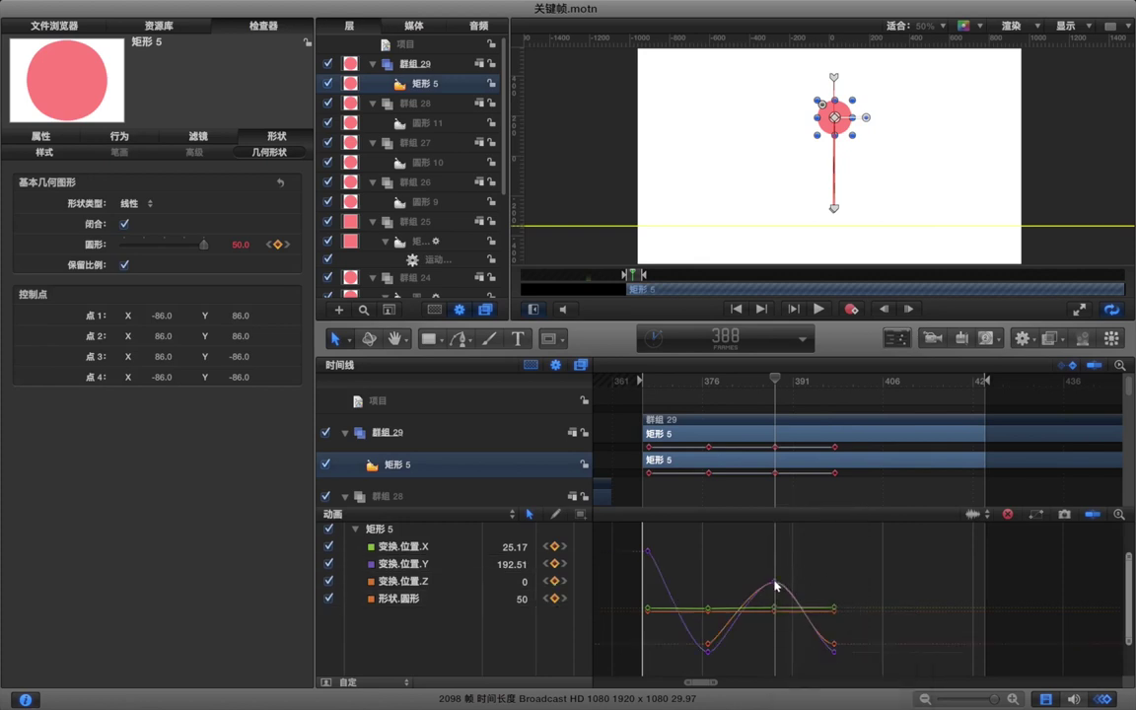
# - Lengthen both tangent handles of the Position Y keyframe at frame 388 horizontally to broaden the rebound's peak
pyautogui.click(775, 584)
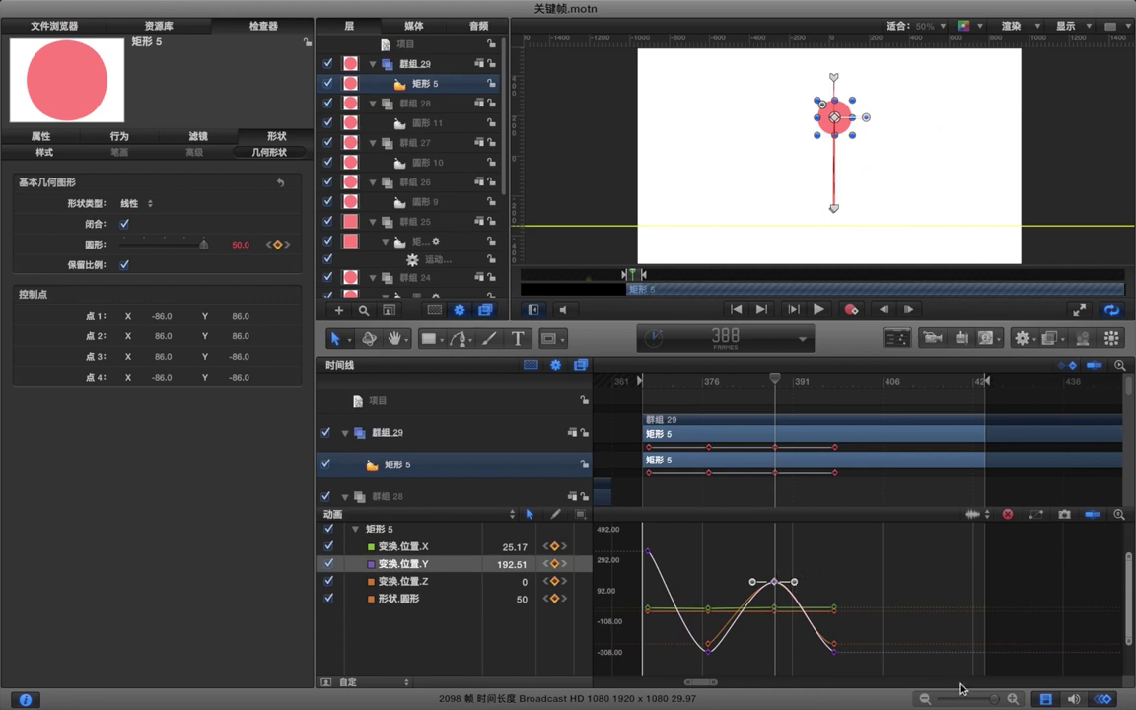
pyautogui.click(1014, 700)
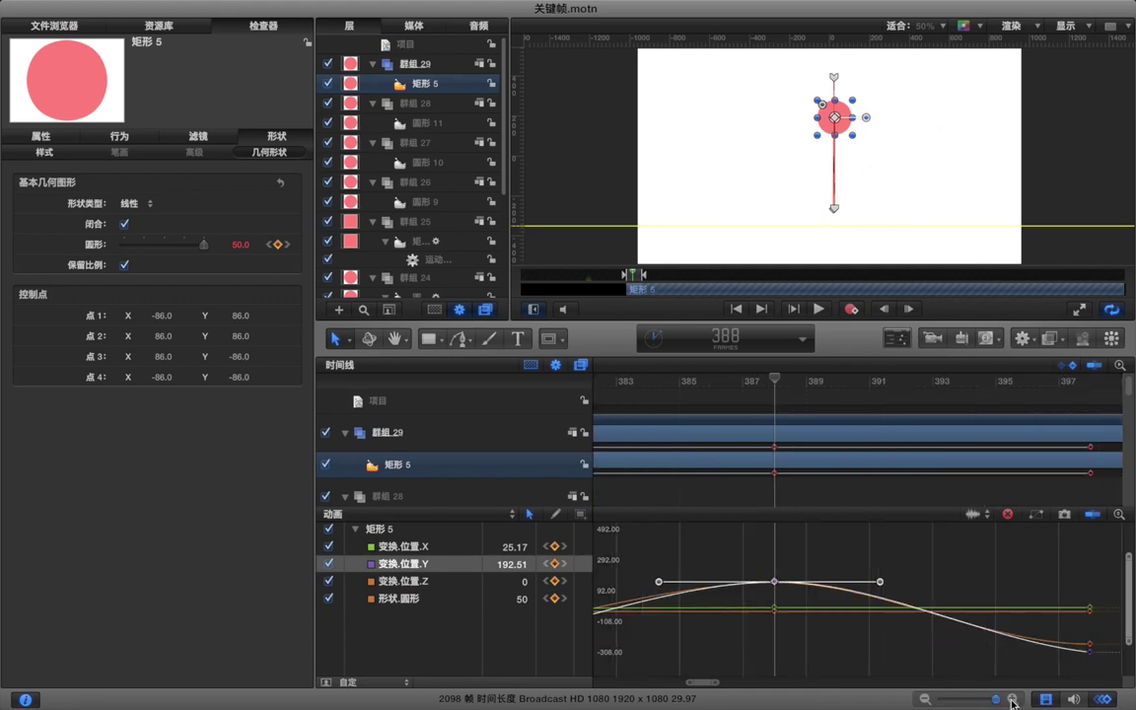
pyautogui.moveTo(997, 703); pyautogui.dragTo(994, 703)
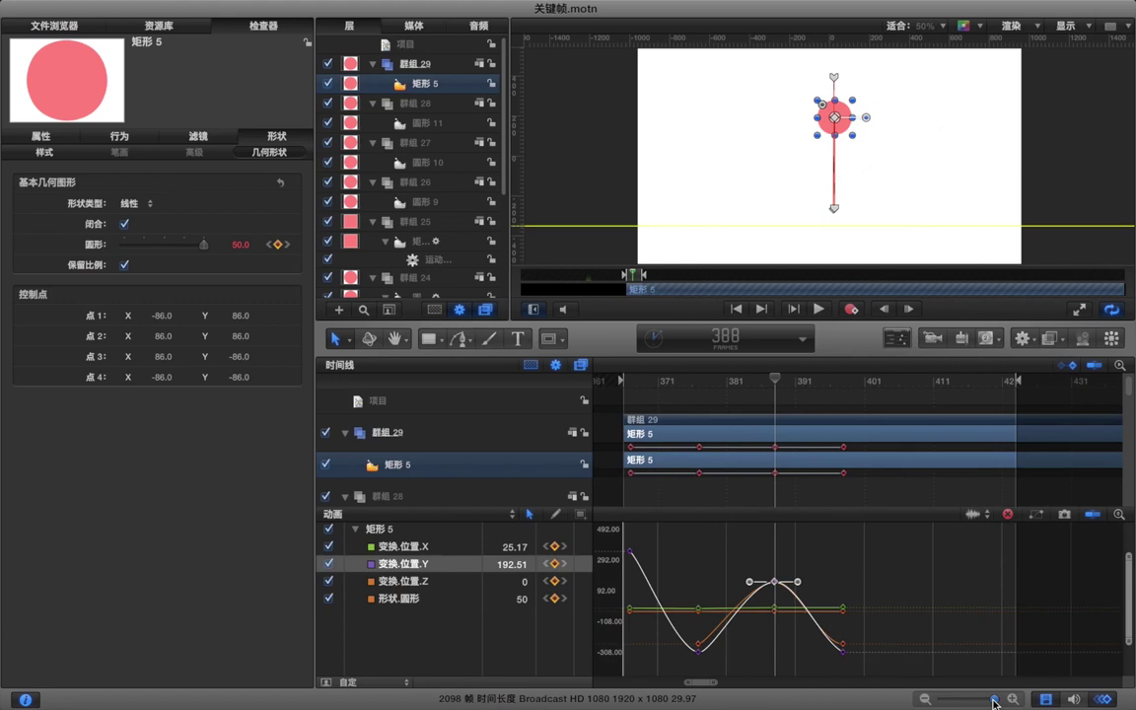
pyautogui.moveTo(798, 581); pyautogui.dragTo(834, 582)
pyautogui.moveTo(752, 583); pyautogui.dragTo(706, 583)
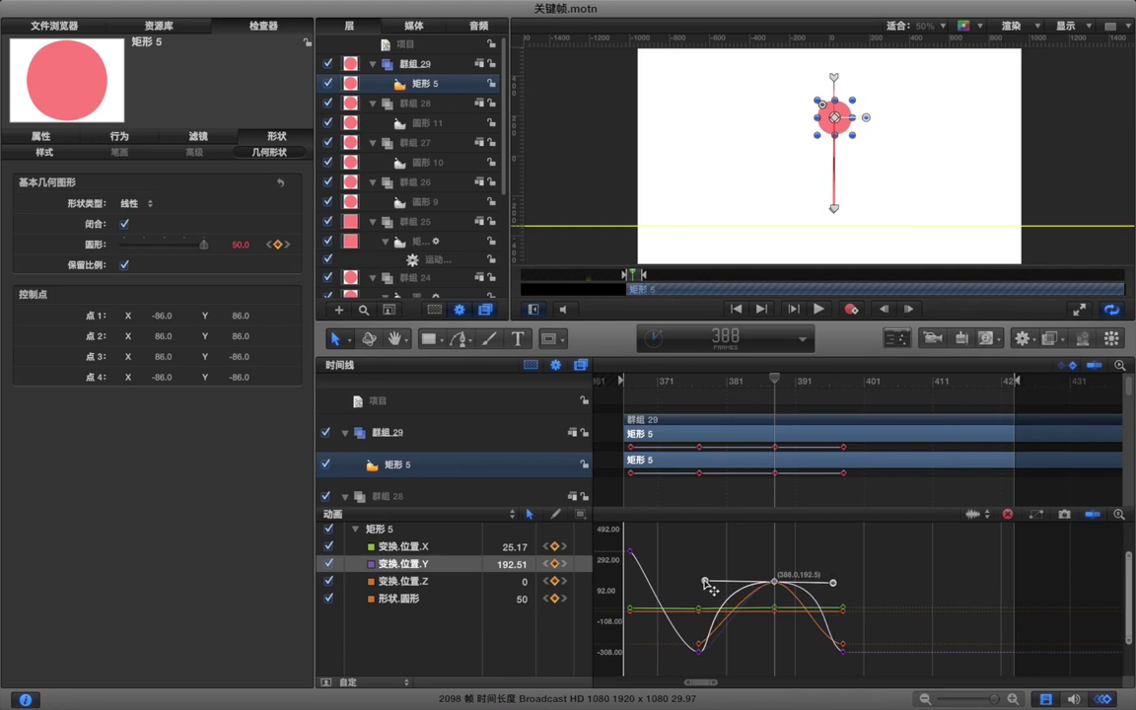
pyautogui.moveTo(706, 583); pyautogui.dragTo(707, 583)
# - Lengthen both tangent handles of the roundness (形状.圆形) keyframe at frame 388 to match the Position Y curve
pyautogui.press('Down')
pyautogui.press('Down')
pyautogui.click(775, 585)
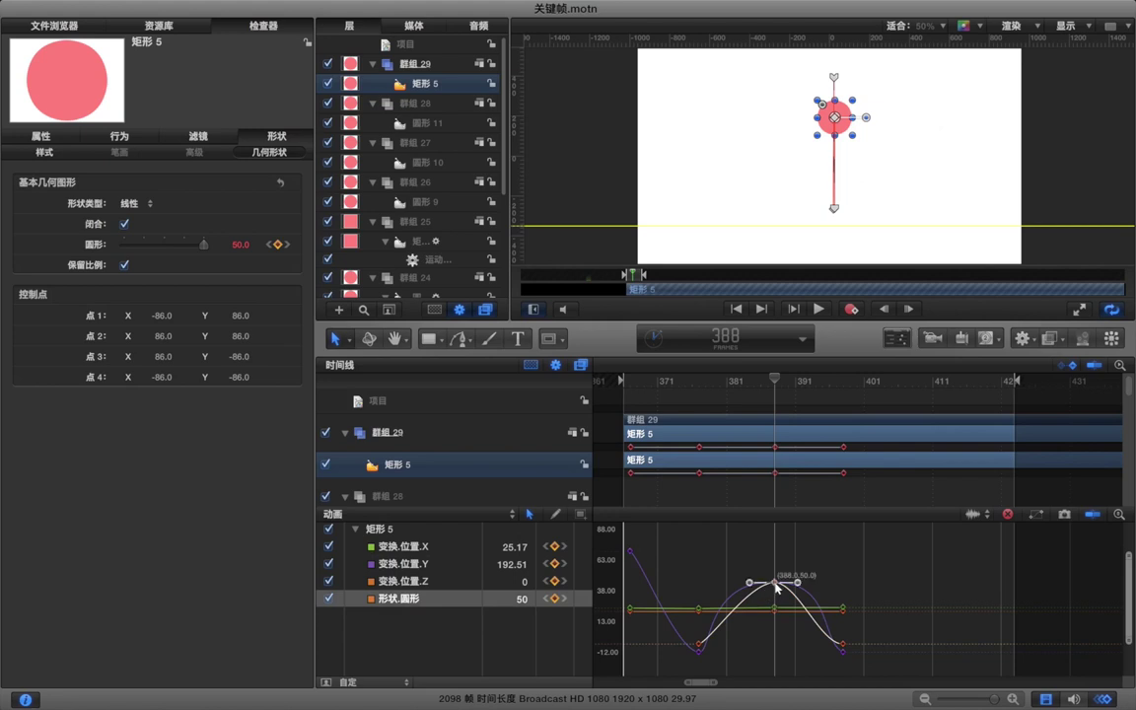
pyautogui.moveTo(799, 585); pyautogui.dragTo(839, 584)
pyautogui.moveTo(752, 586); pyautogui.dragTo(710, 587)
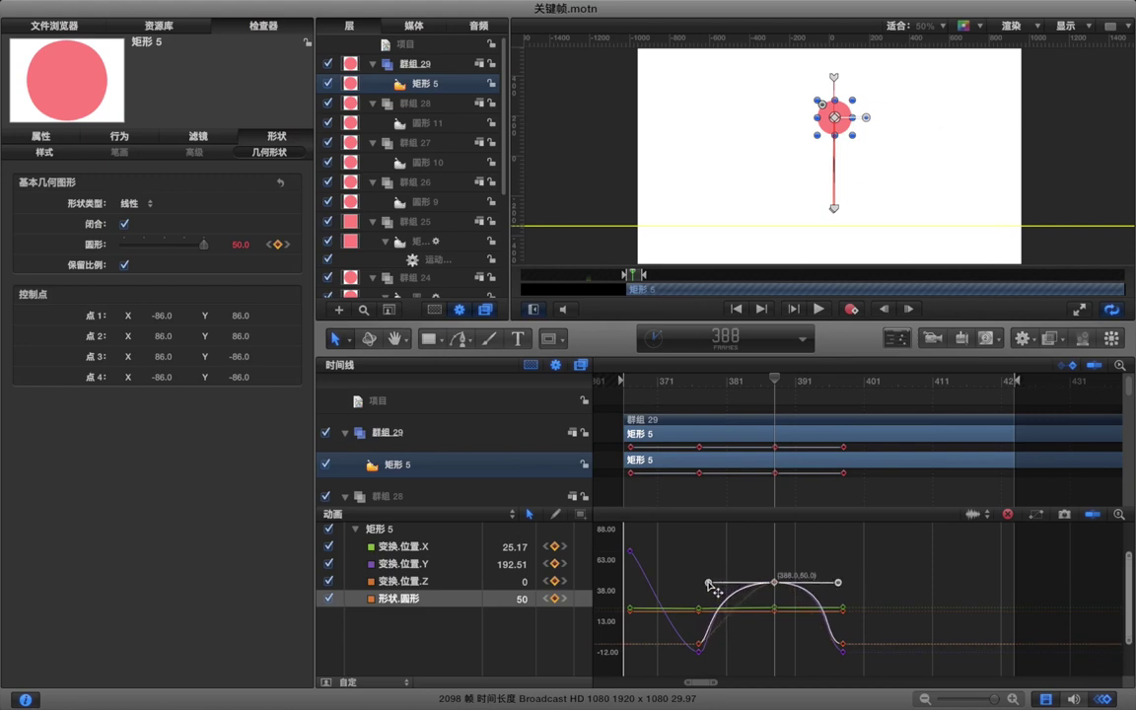
pyautogui.click(701, 555)
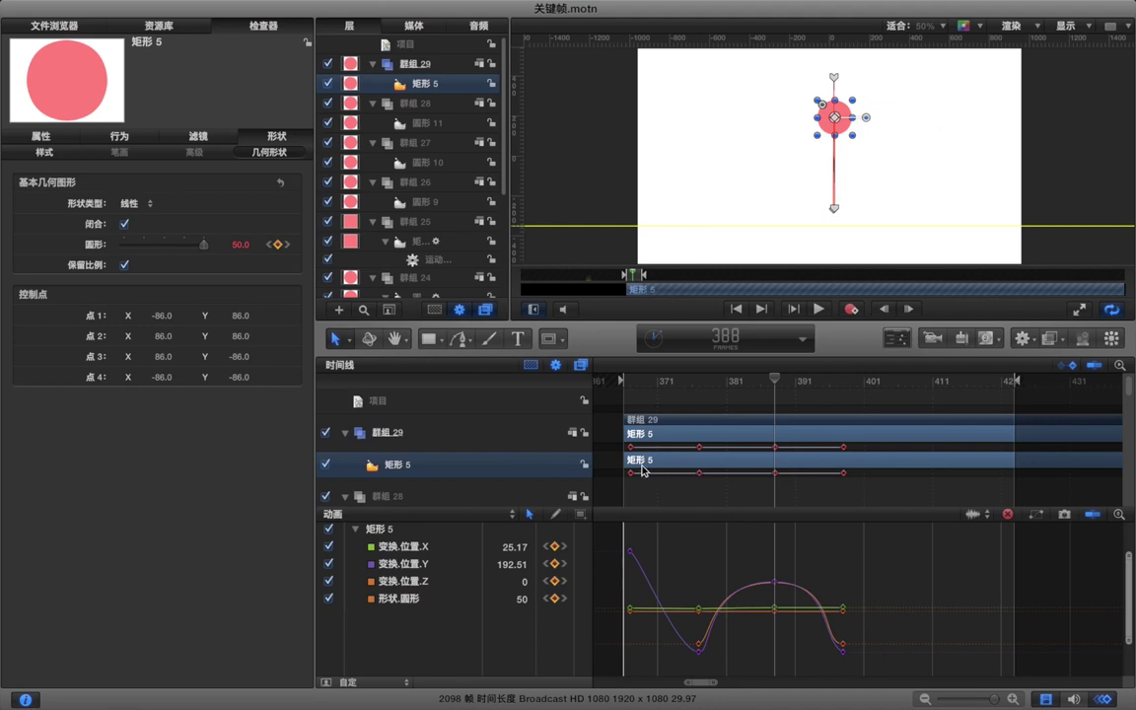
# - Extend the outgoing handle of the first Position Y keyframe horizontally so the fall starts slowly and accelerates
pyautogui.click(632, 553)
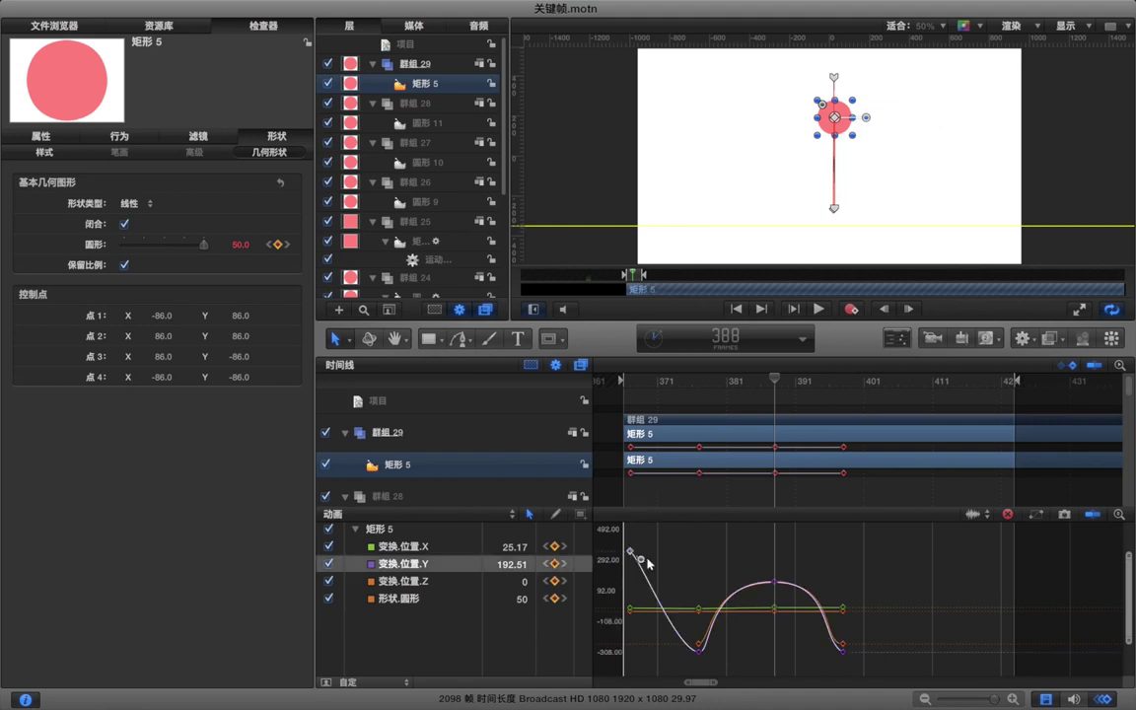
pyautogui.moveTo(642, 562); pyautogui.dragTo(695, 563)
pyautogui.click(629, 486)
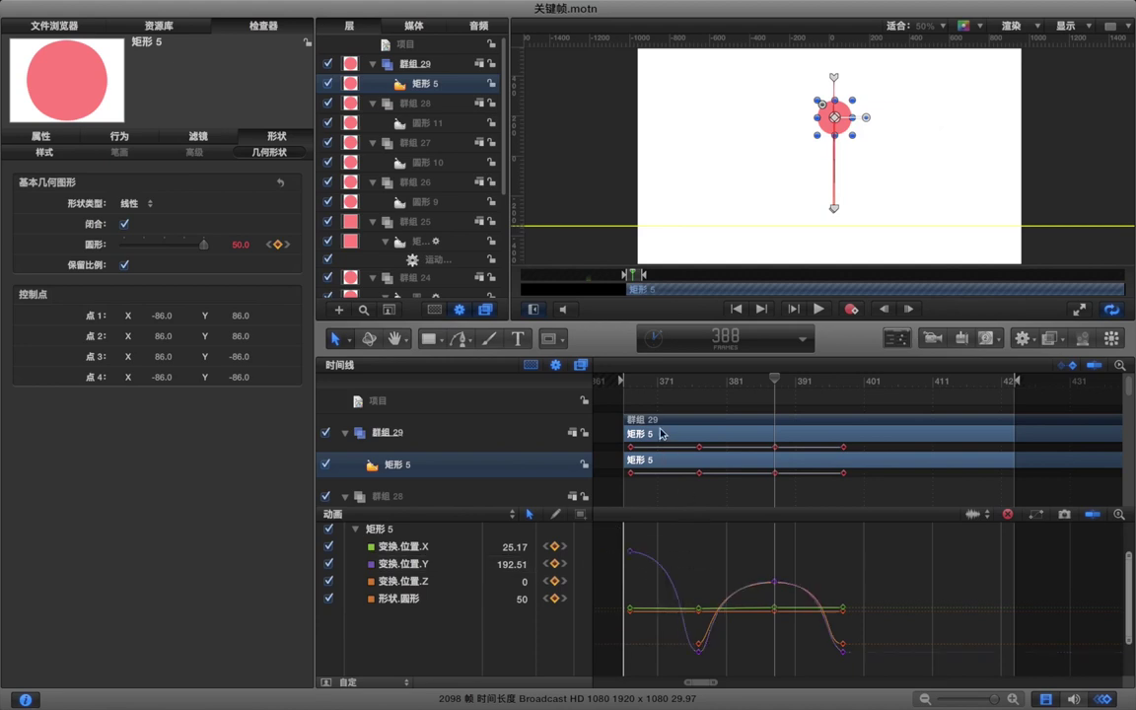
# - Deselect the square and play the animation from frame 367 to check the adjusted bounce
pyautogui.click(629, 383)
pyautogui.click(650, 405)
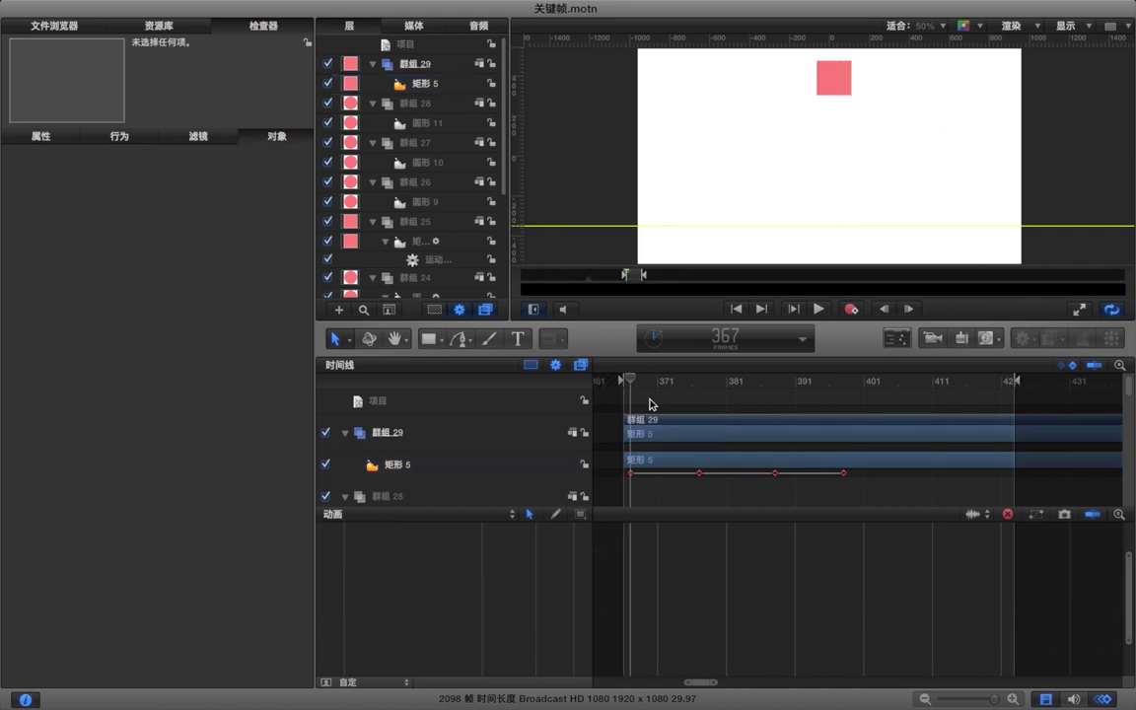
pyautogui.press('space')
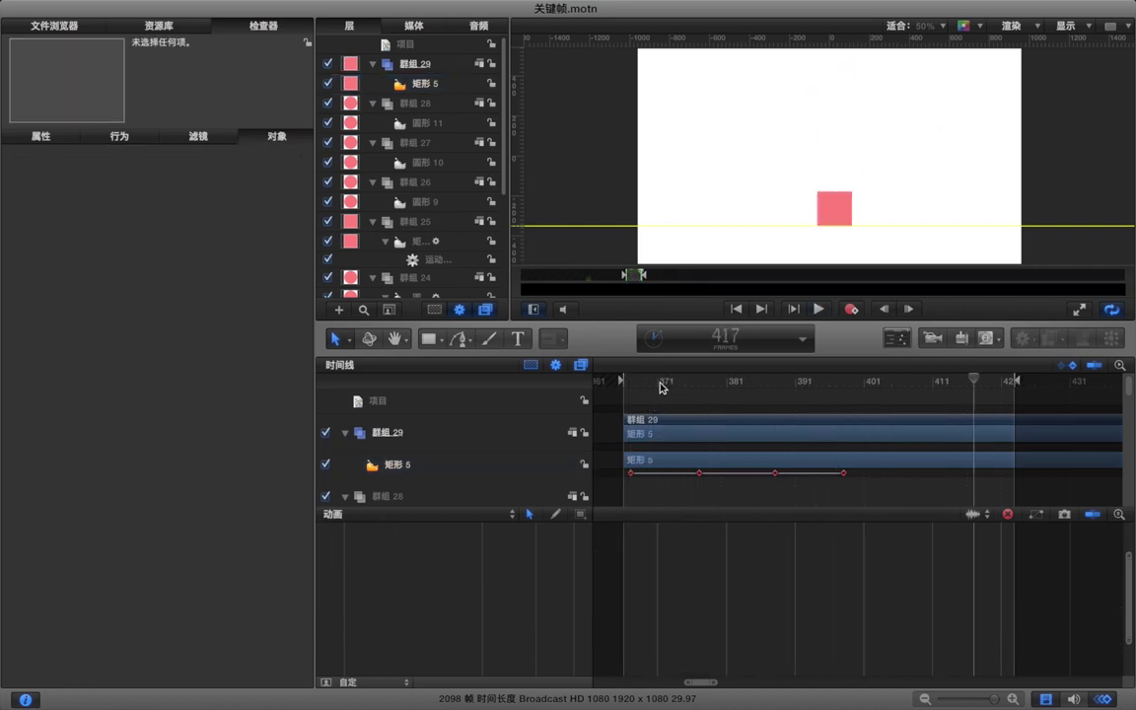
pyautogui.click(627, 384)
pyautogui.press('space')
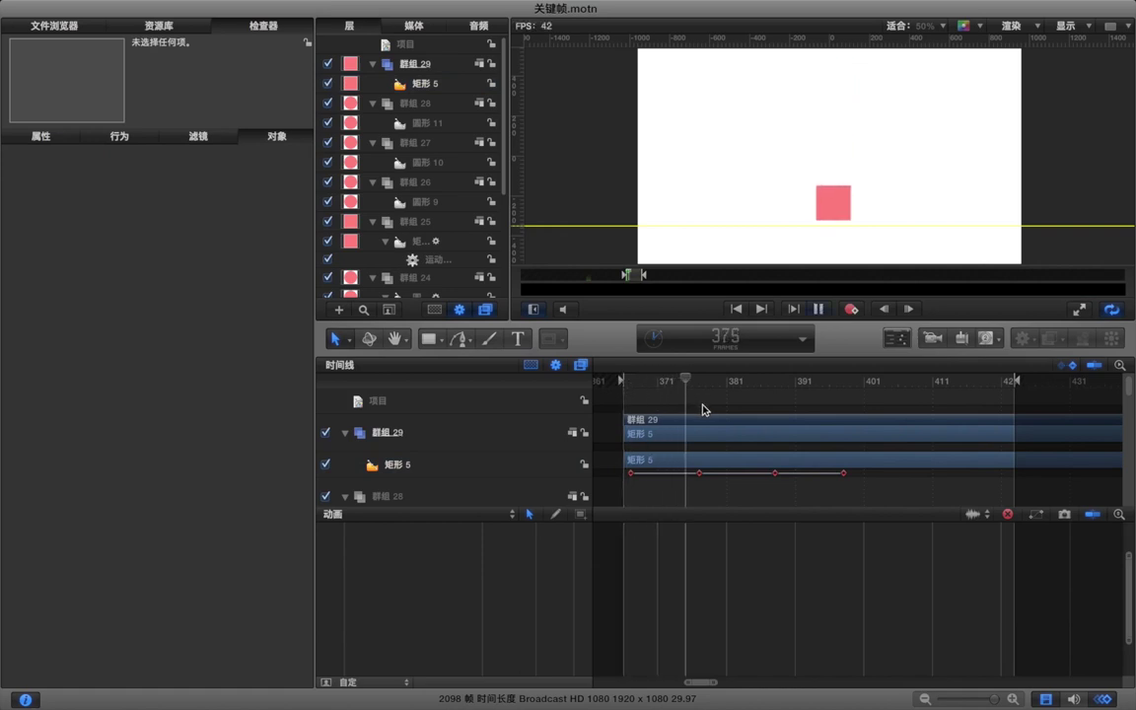
pyautogui.press('space')
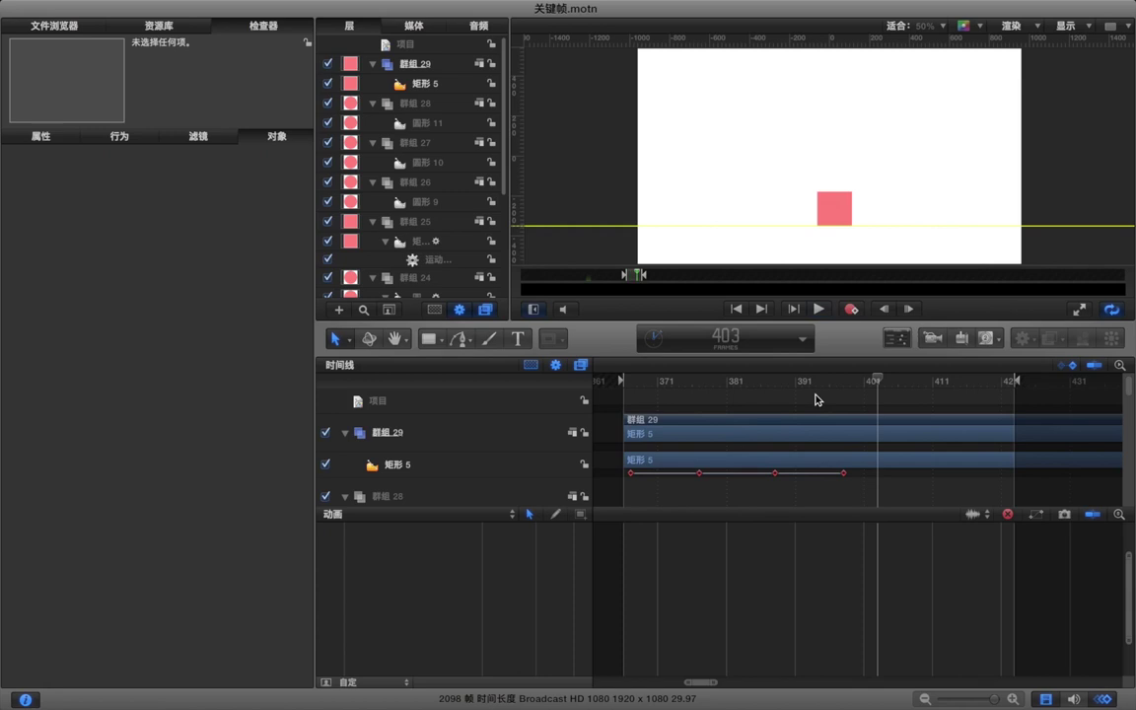
# - Set the play range's out point at frame 403 and play the bounce in the enlarged canvas
pyautogui.press('alt+super+o')
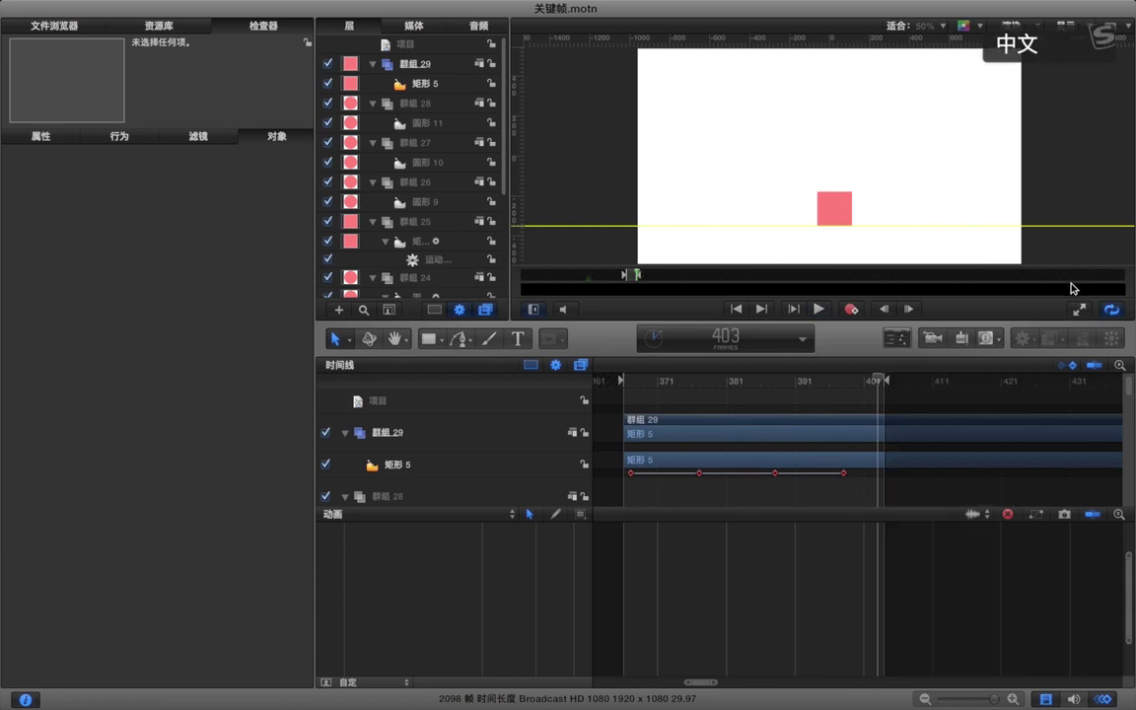
pyautogui.click(1080, 312)
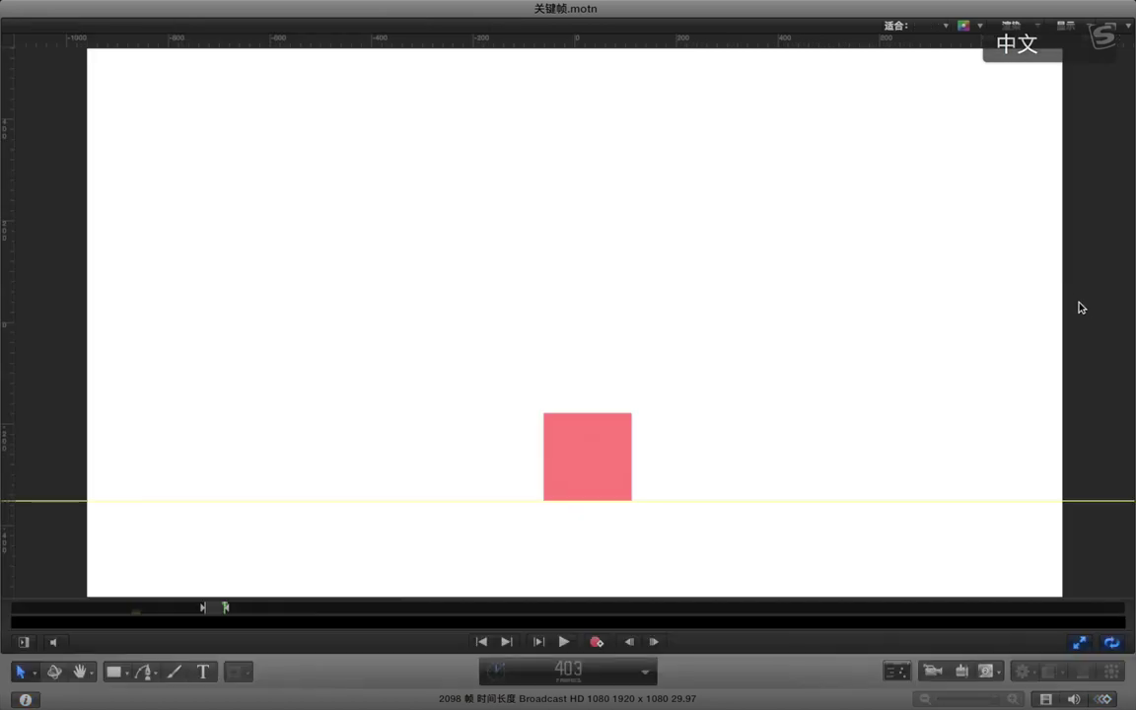
pyautogui.press('space')
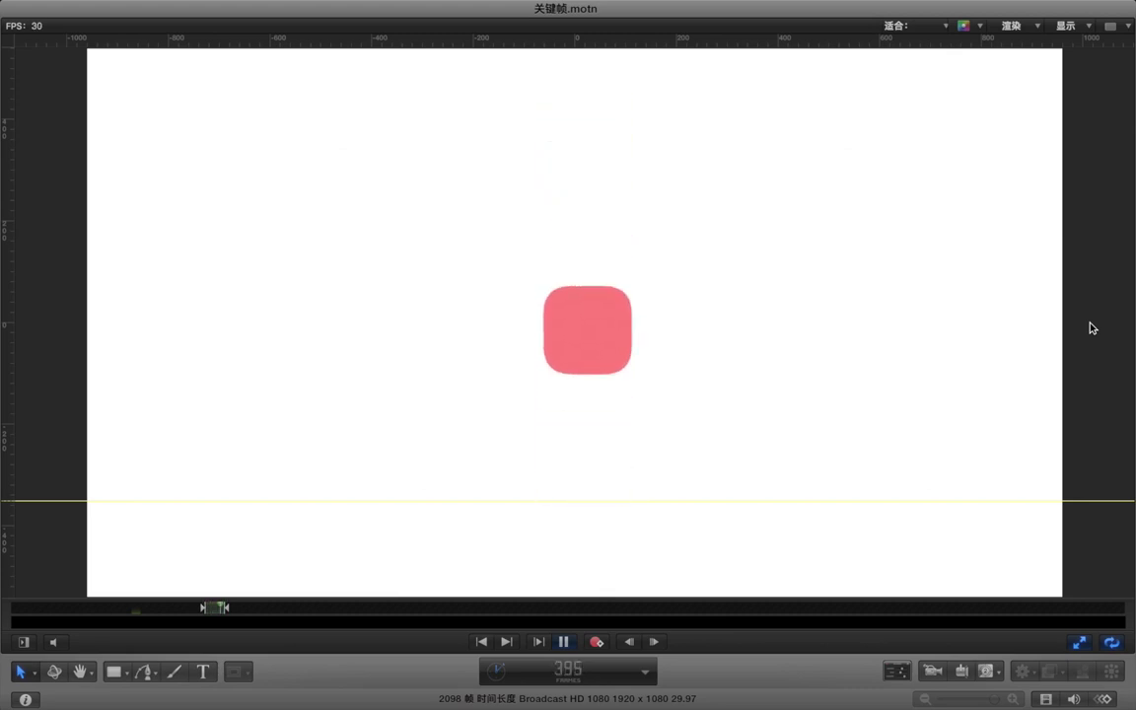
pyautogui.press('space')
pyautogui.press('space')
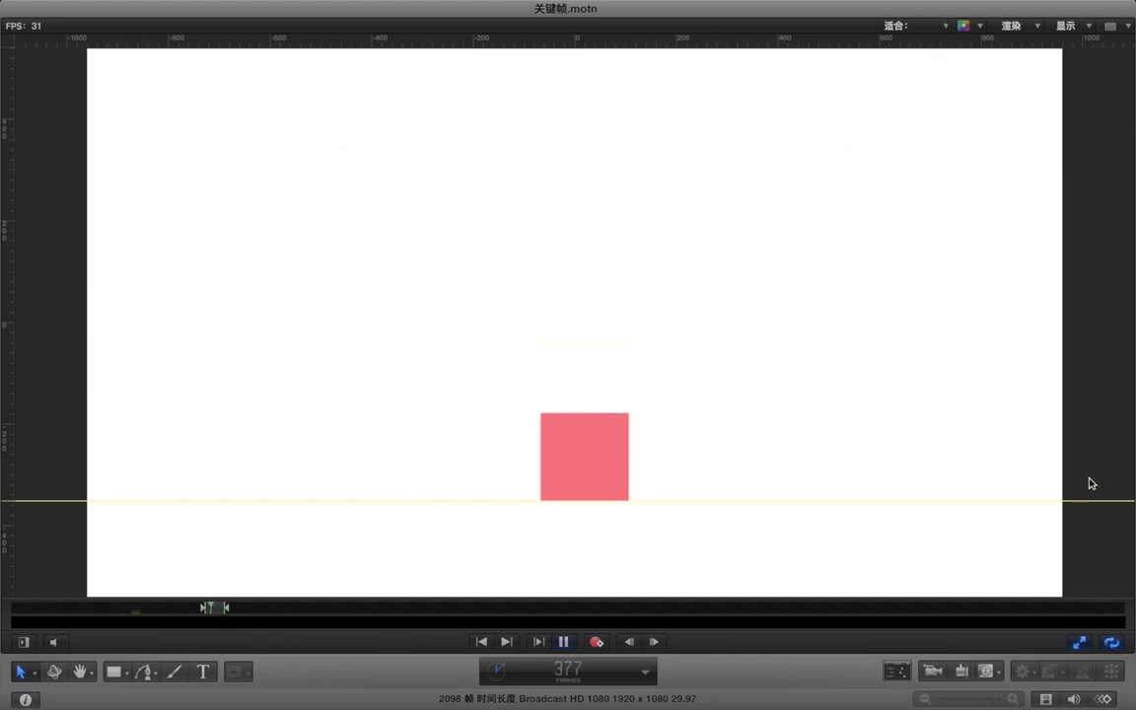